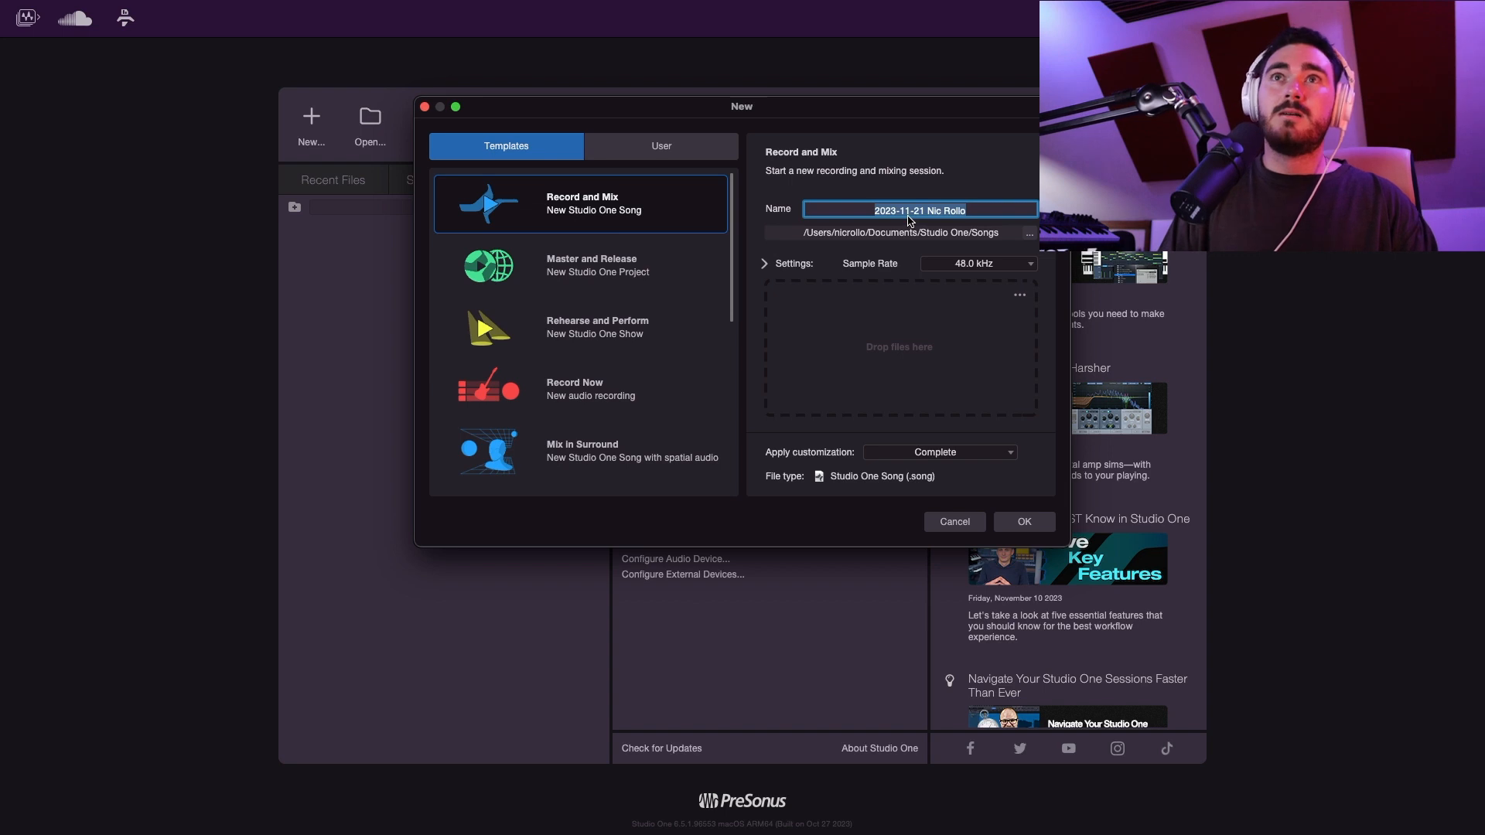
Name the new Record and Mix song "Producing A Song In Studio One" and create it.
type("cing A Song ")
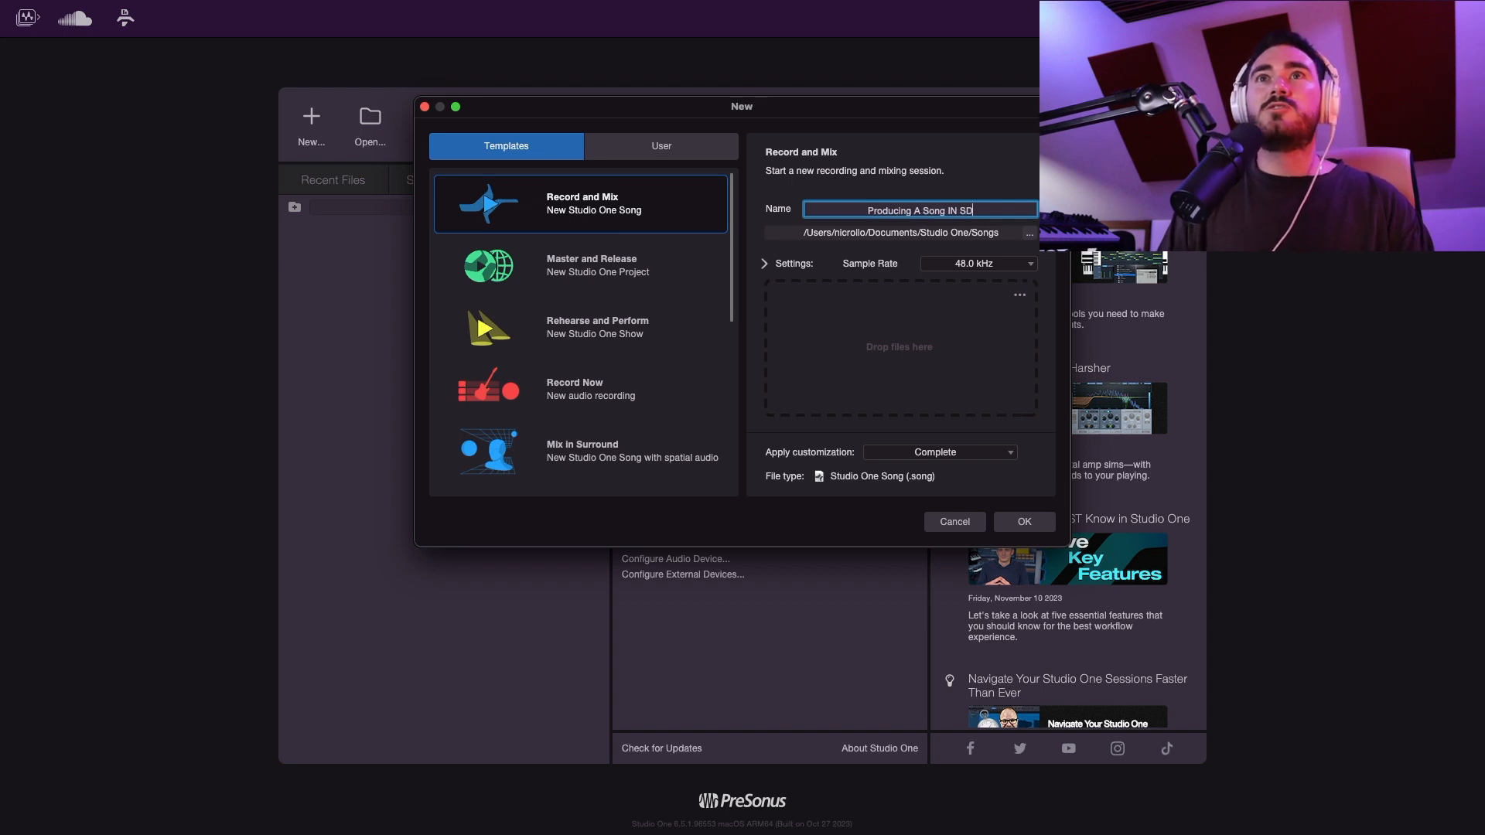
type("In Studio One")
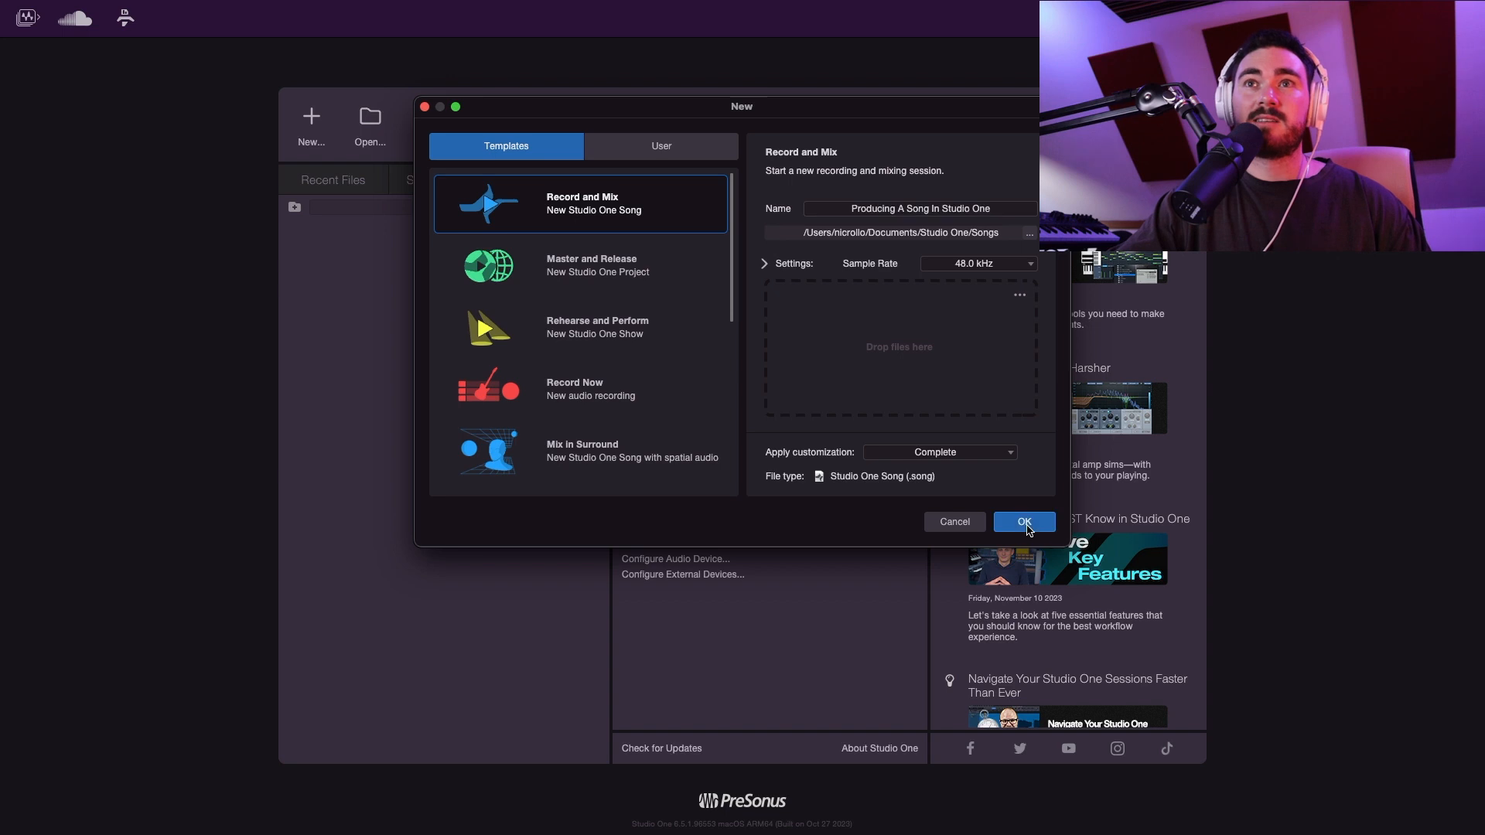
left_click(1025, 523)
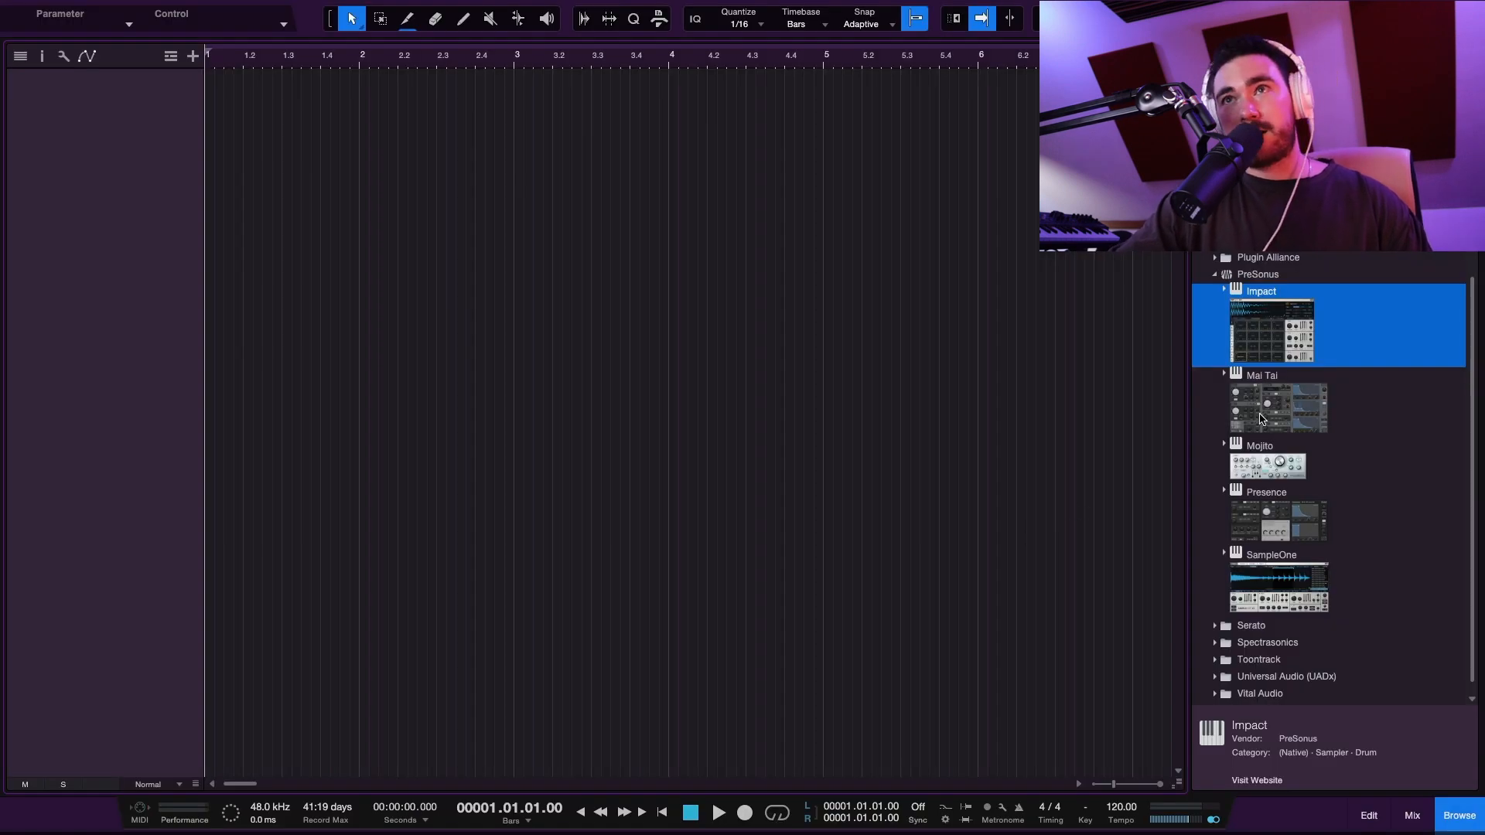
key("super+comma")
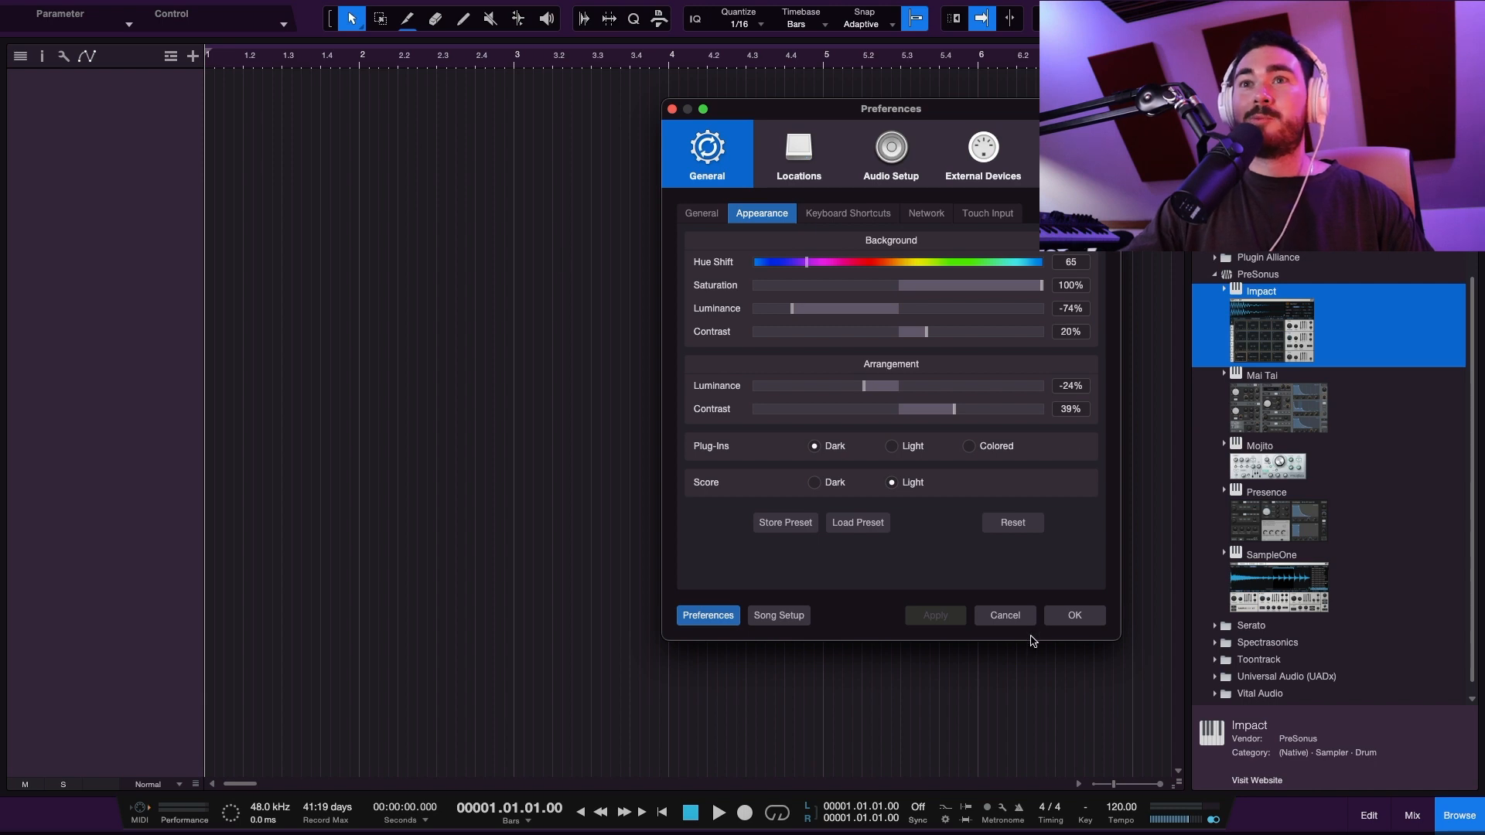
left_click(1005, 615)
left_click(1459, 820)
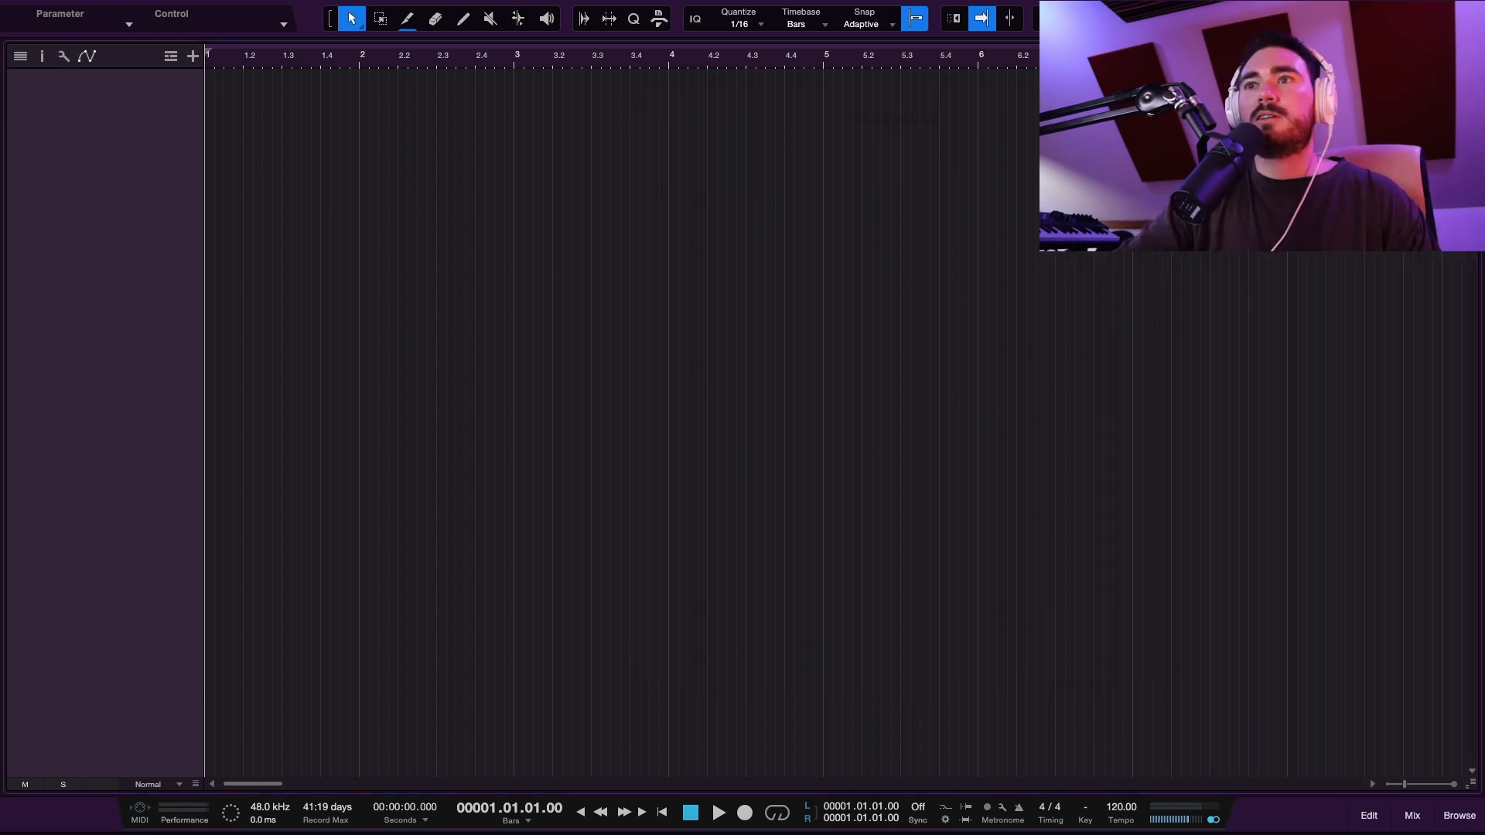
left_click(1459, 818)
Add the PreSonus Impact instrument to the song as a new track and move its window clear of the track header.
scroll(1330, 387, "up", 5)
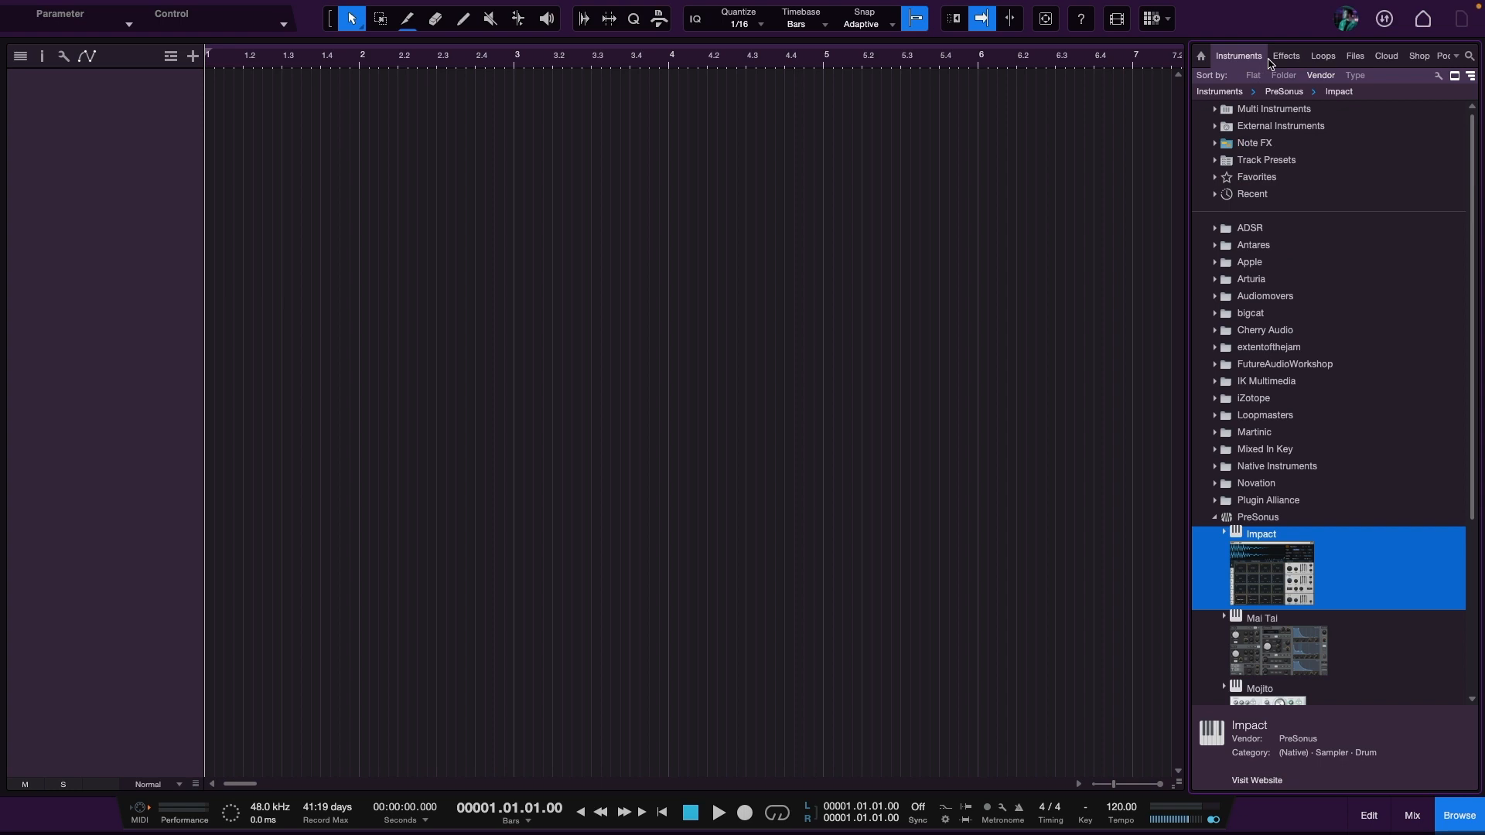
left_click(1201, 55)
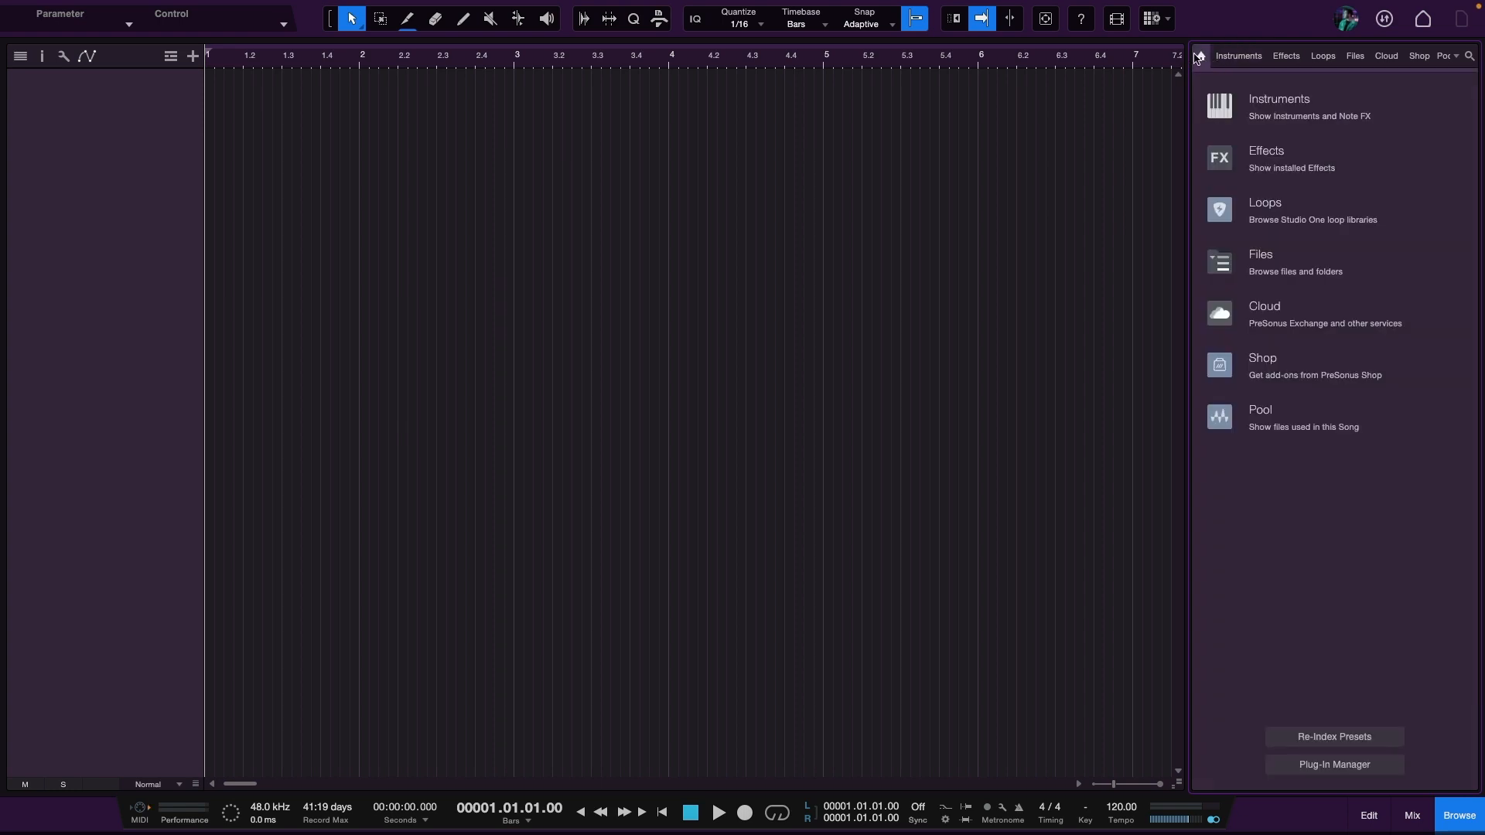
left_click(1228, 57)
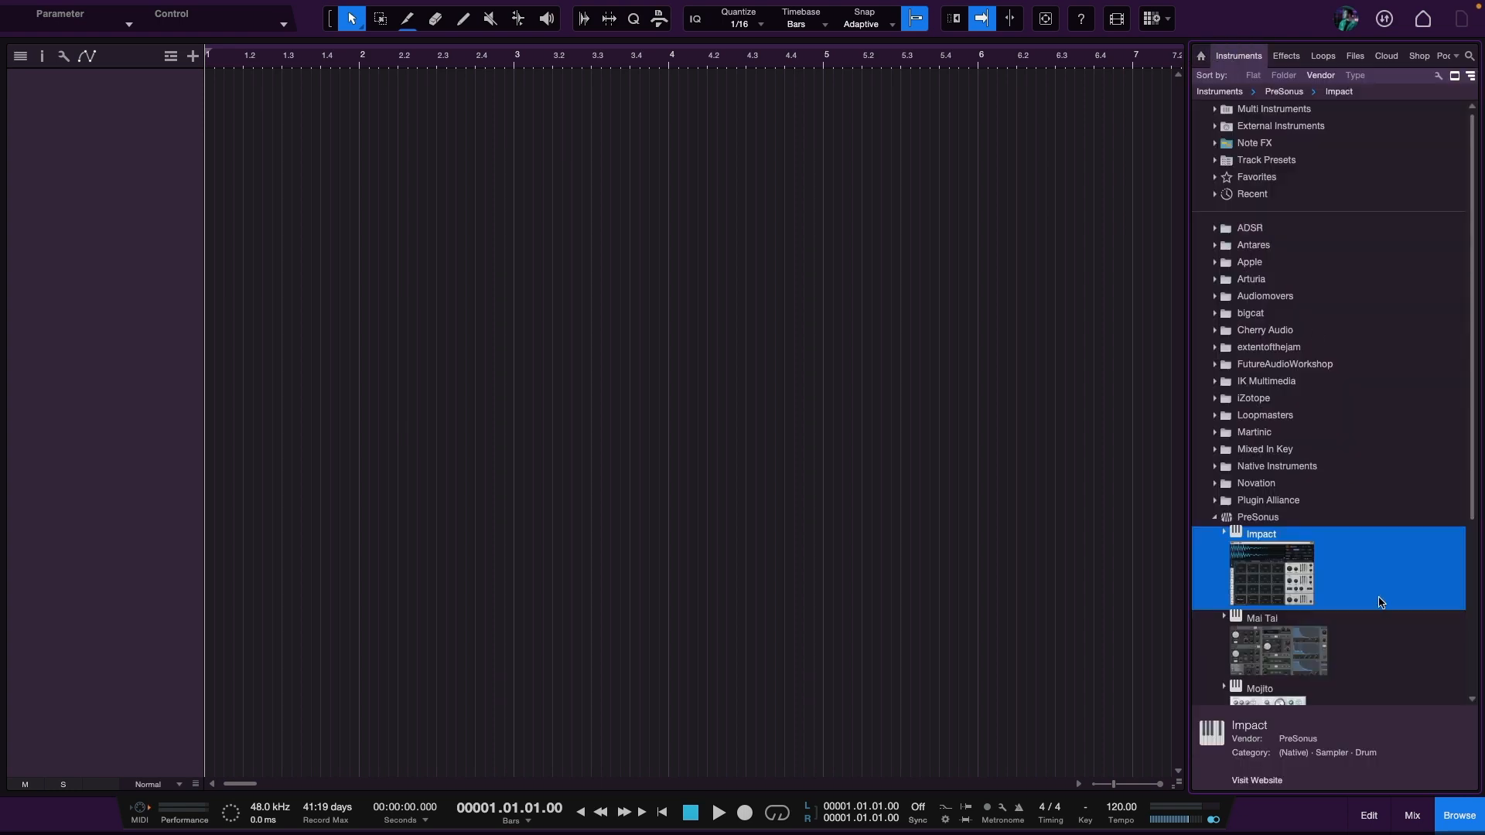
scroll(1389, 480, "down", 5)
double_click(1235, 288)
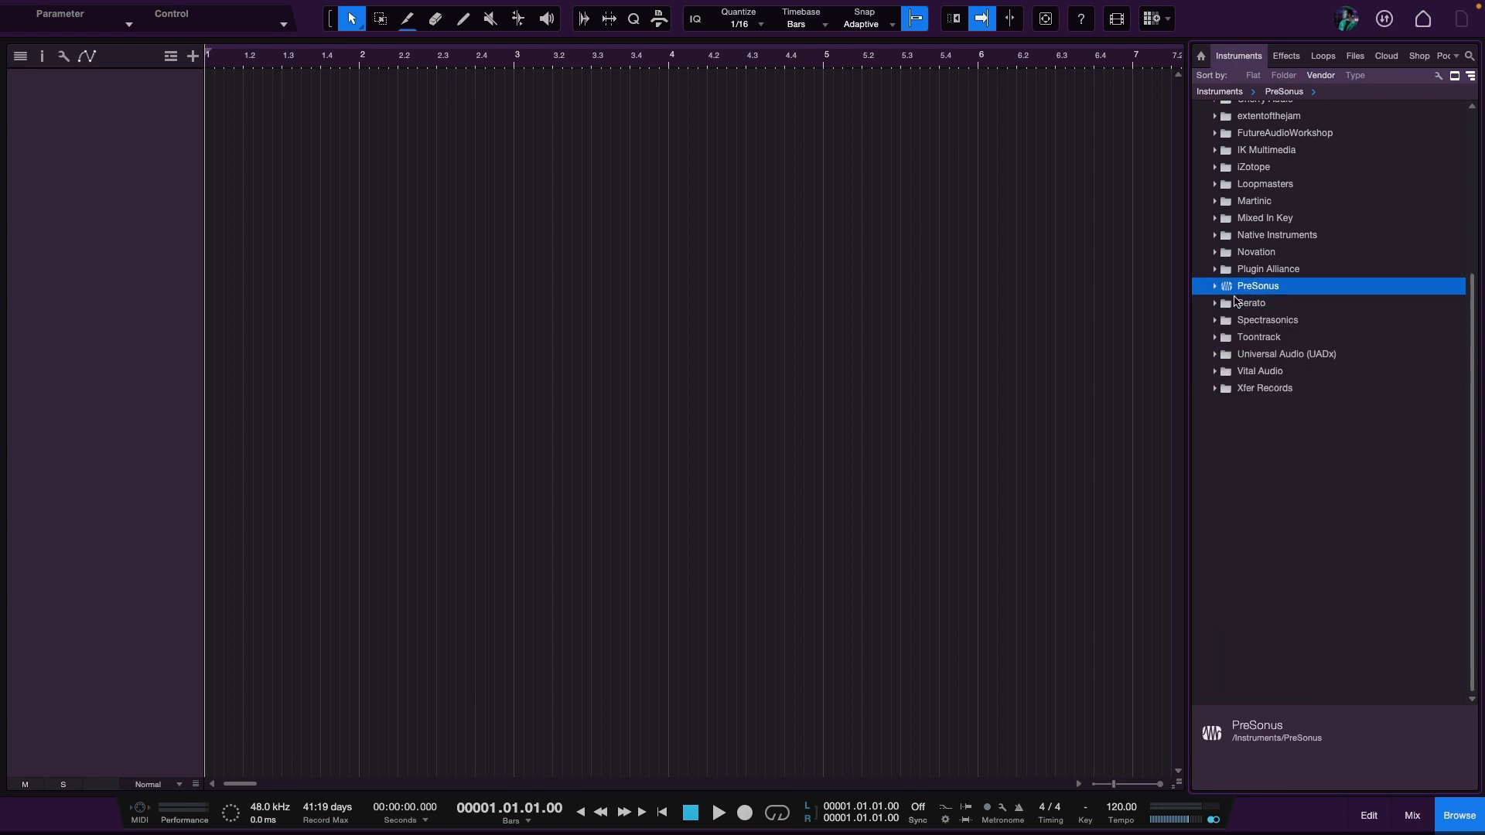
double_click(1263, 289)
left_click_drag(1284, 347, 542, 257)
left_click_drag(698, 67, 513, 152)
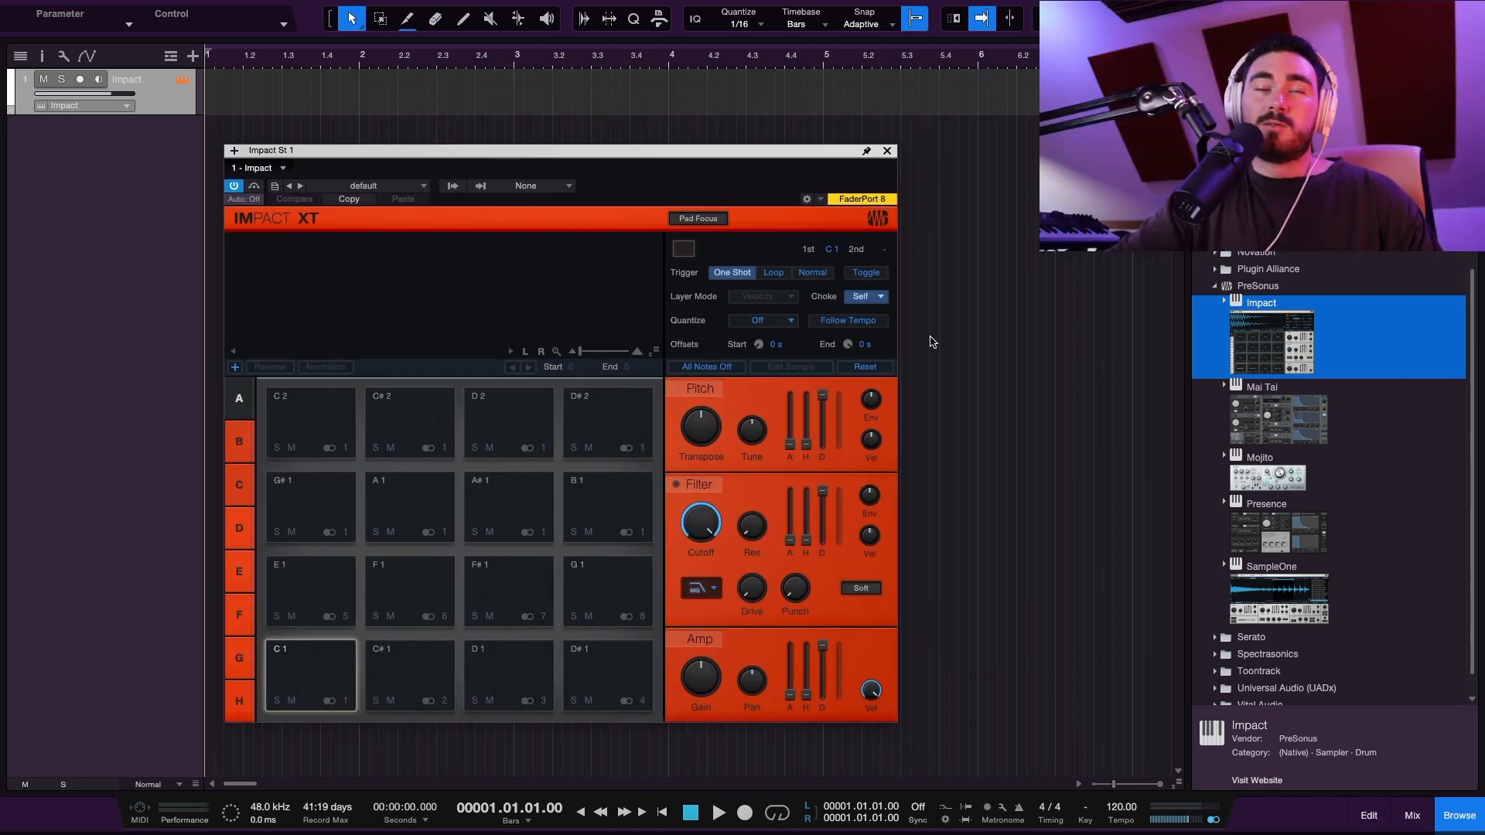
left_click(877, 218)
left_click(876, 218)
left_click(877, 218)
left_click(878, 219)
left_click(878, 219)
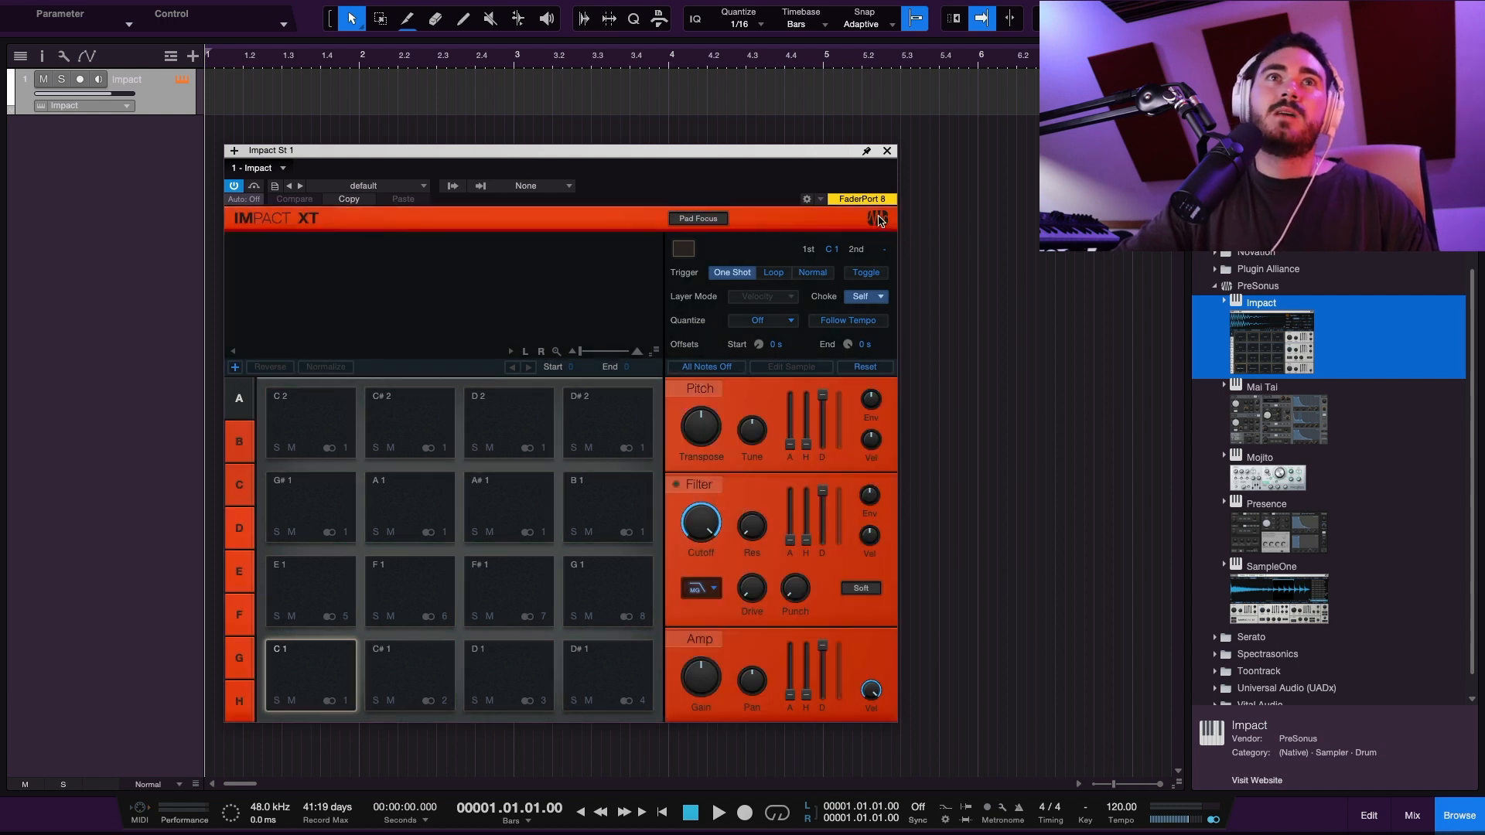
Load the Classic 2-Step preset into Impact XT.
left_click(425, 189)
scroll(464, 324, "down", 7)
scroll(456, 352, "up", 7)
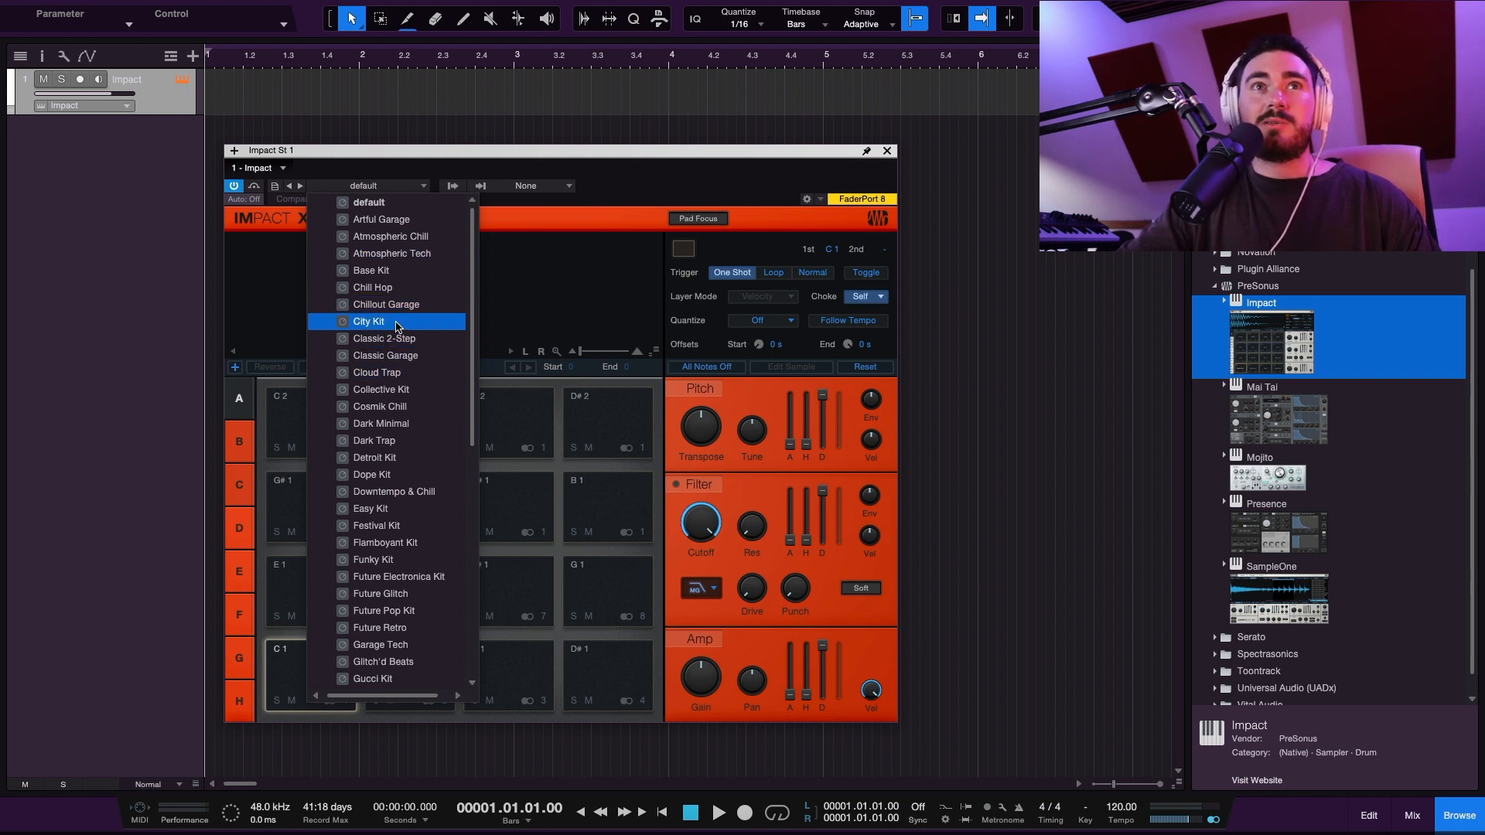
left_click(433, 339)
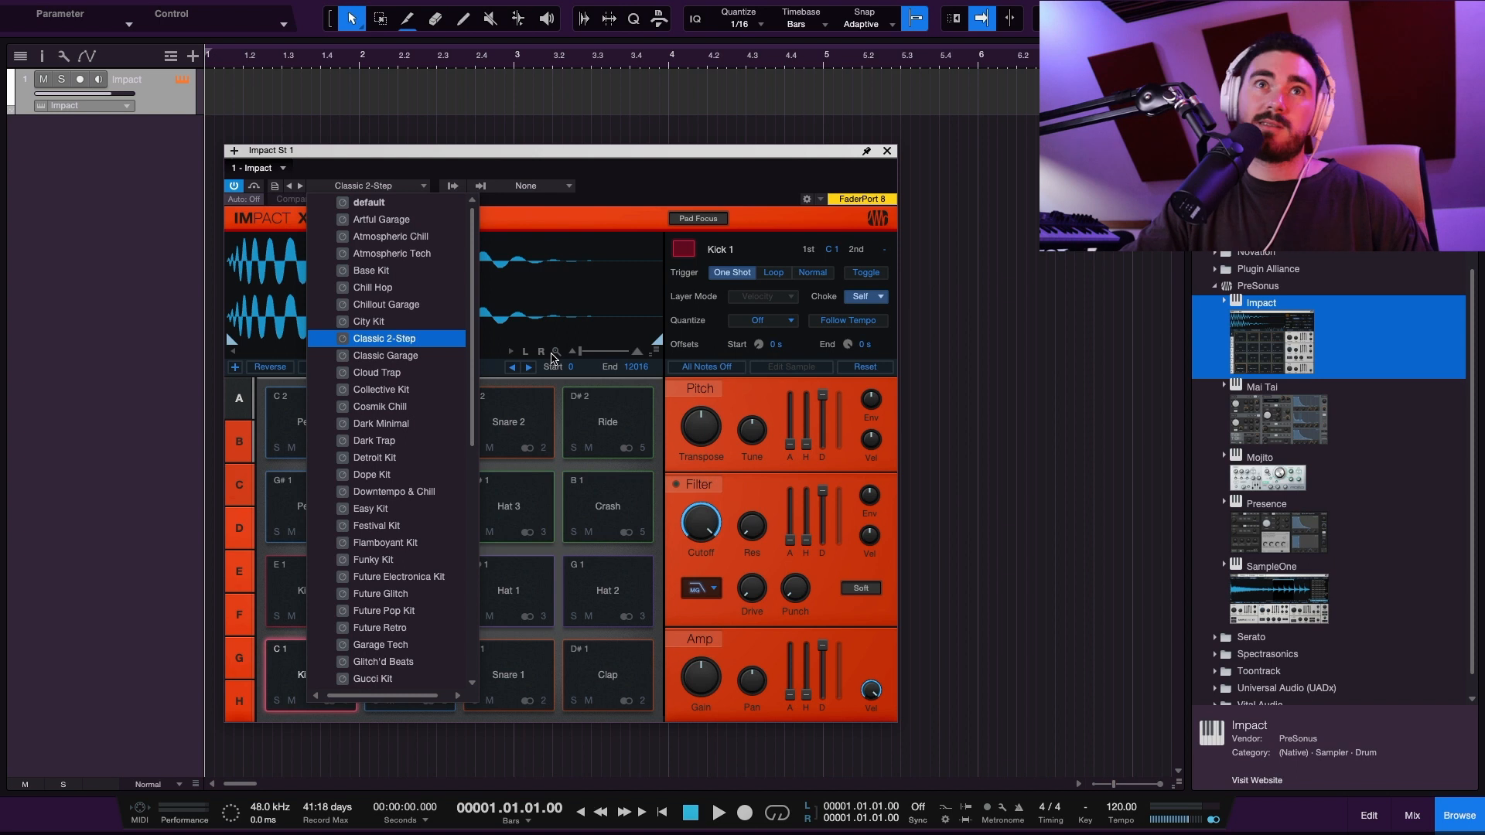
left_click(683, 480)
Audition the Kick 1, Snare 1 and Clap pads in Impact XT and close its window.
left_click(465, 691)
left_click(334, 669)
left_click(528, 664)
left_click(578, 675)
left_click(529, 679)
left_click(332, 667)
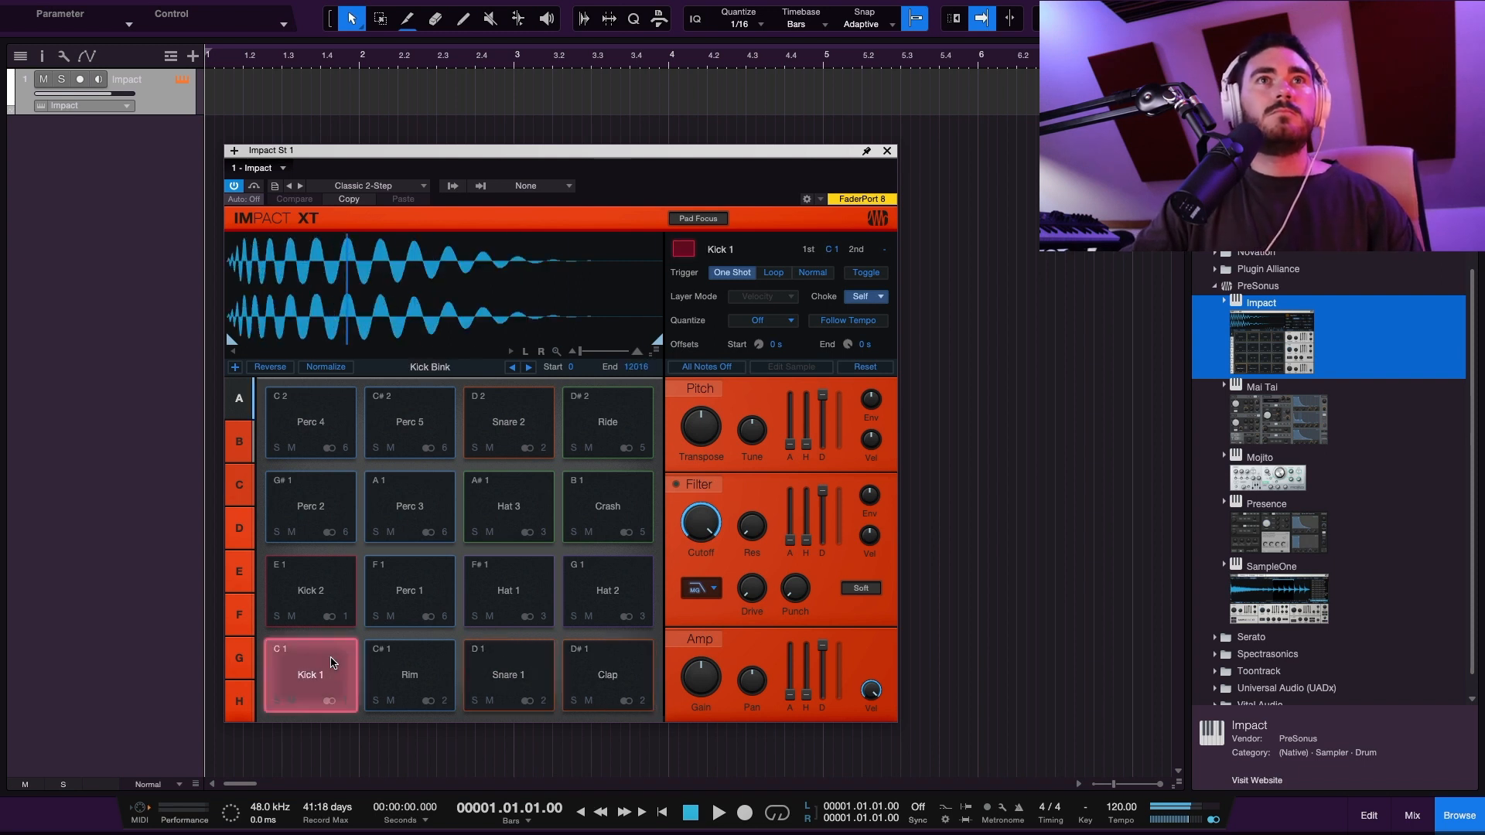
left_click(886, 151)
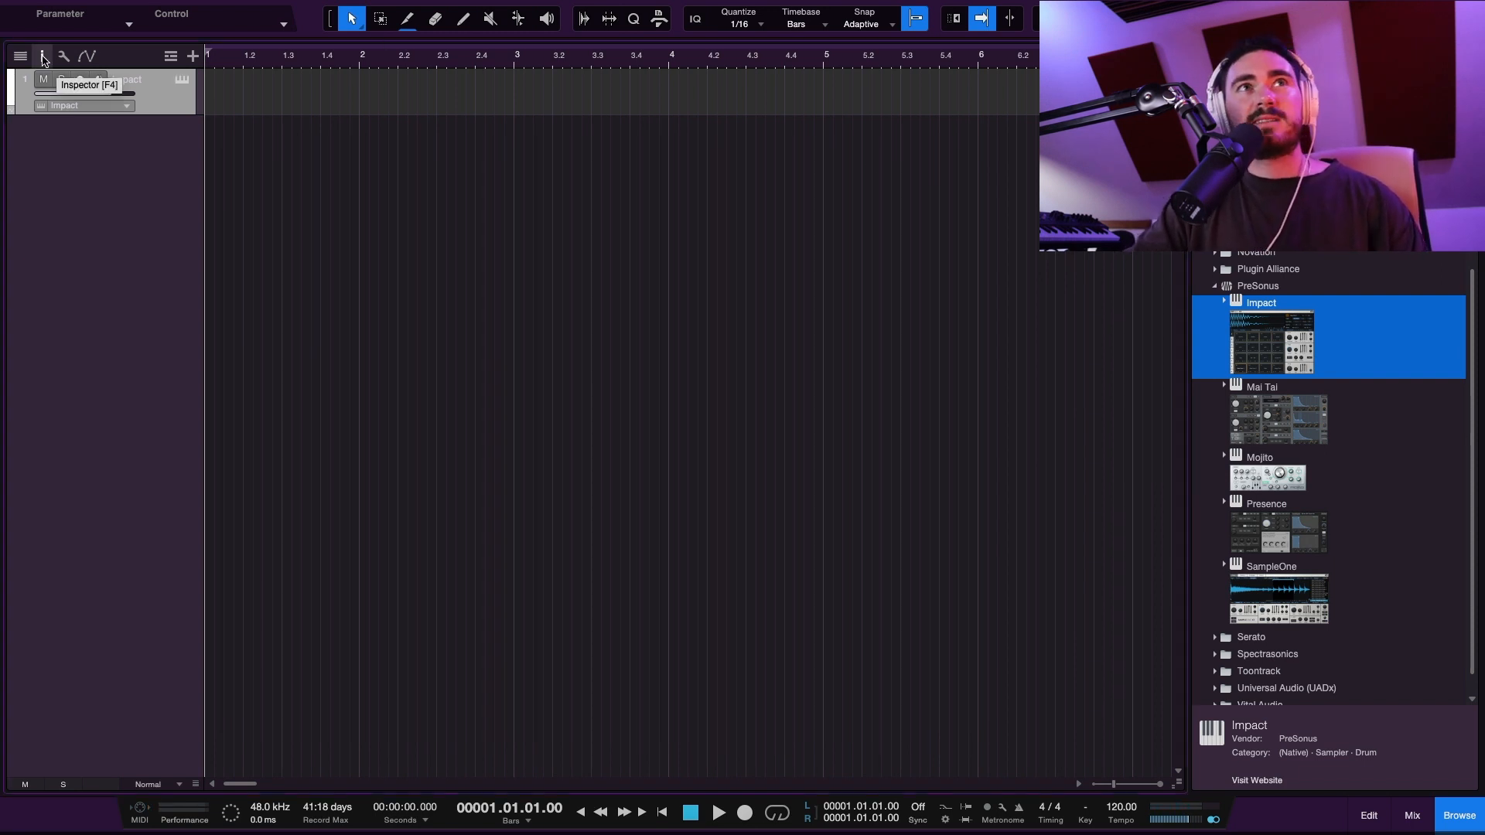
Show the Impact track's inspector and set the song tempo to 100.
left_click(42, 56)
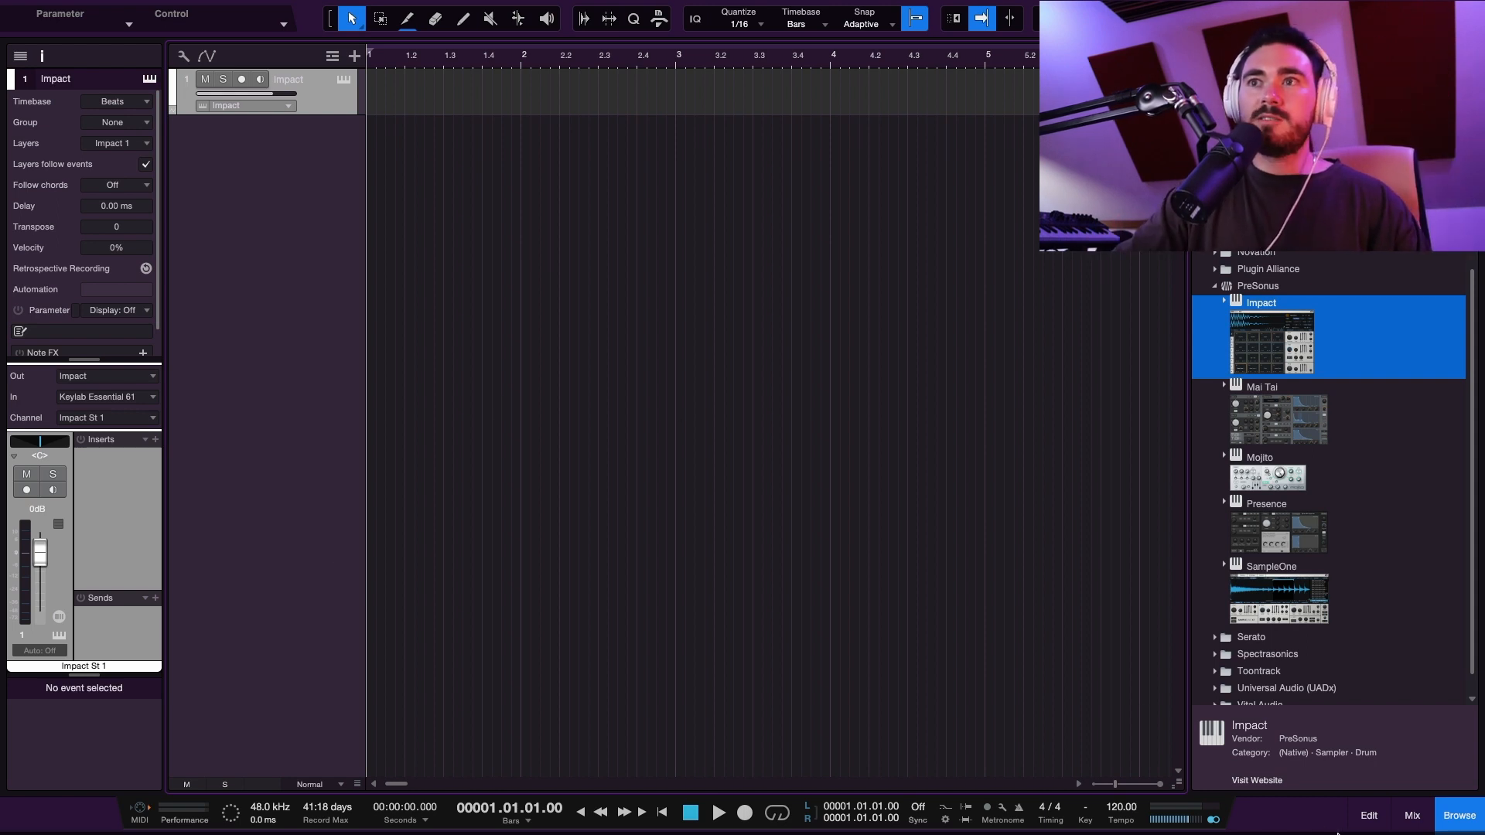
left_click(1121, 809)
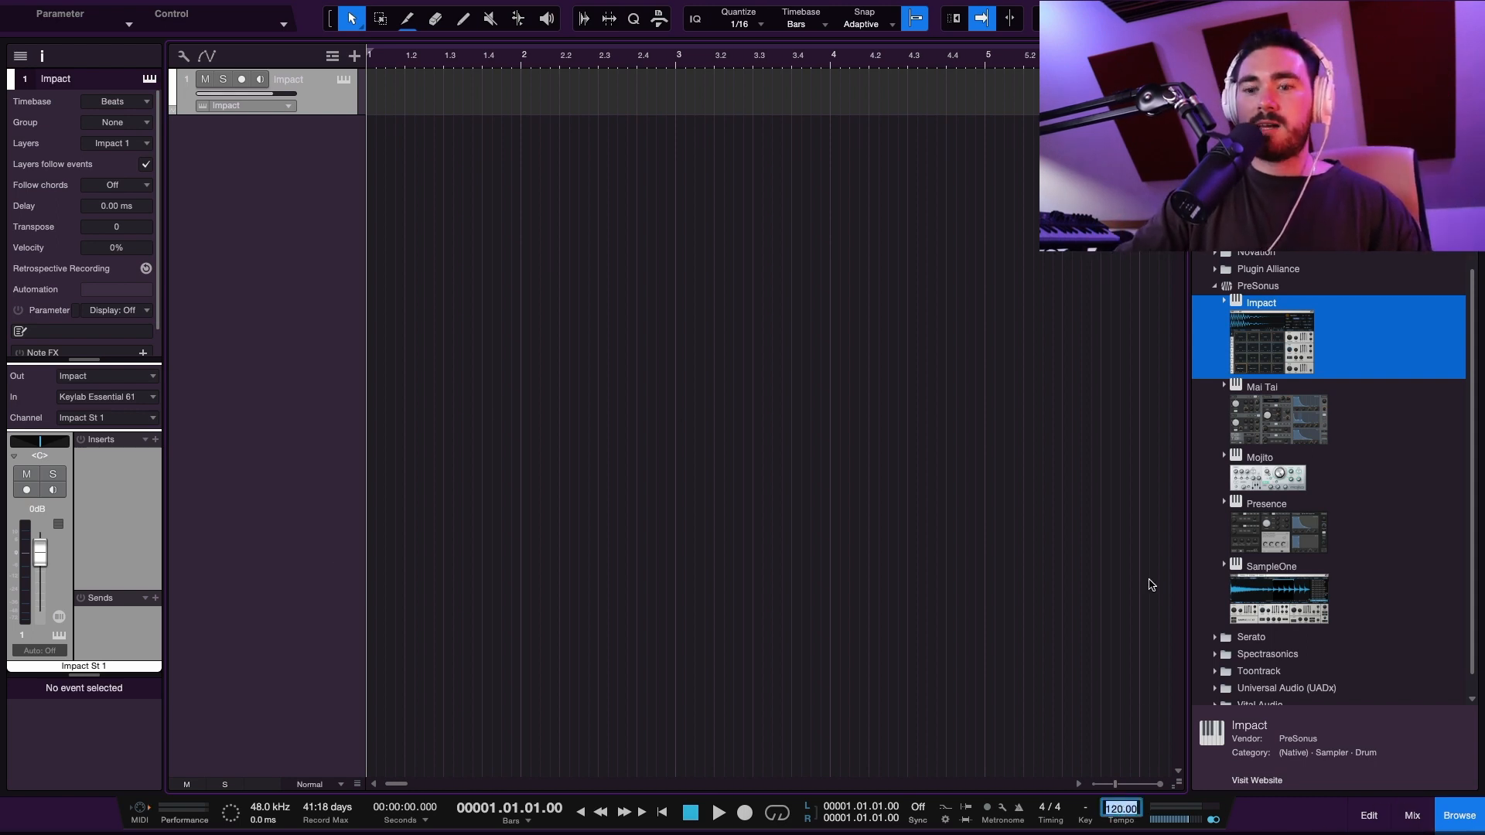
type("100")
key("Return")
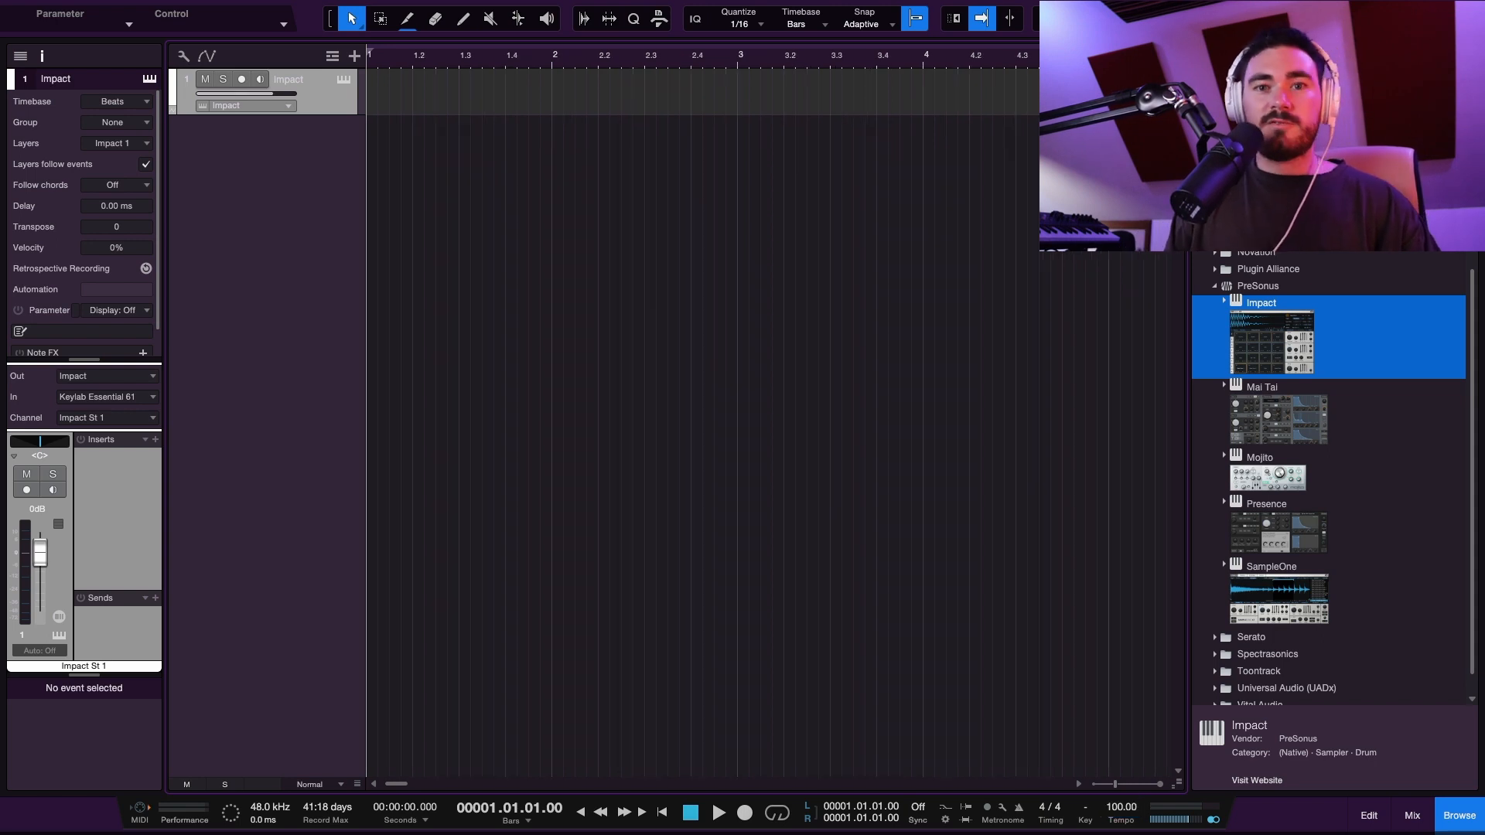
Turn on the metronome and play the first bar of the song to hear the tempo.
key("space")
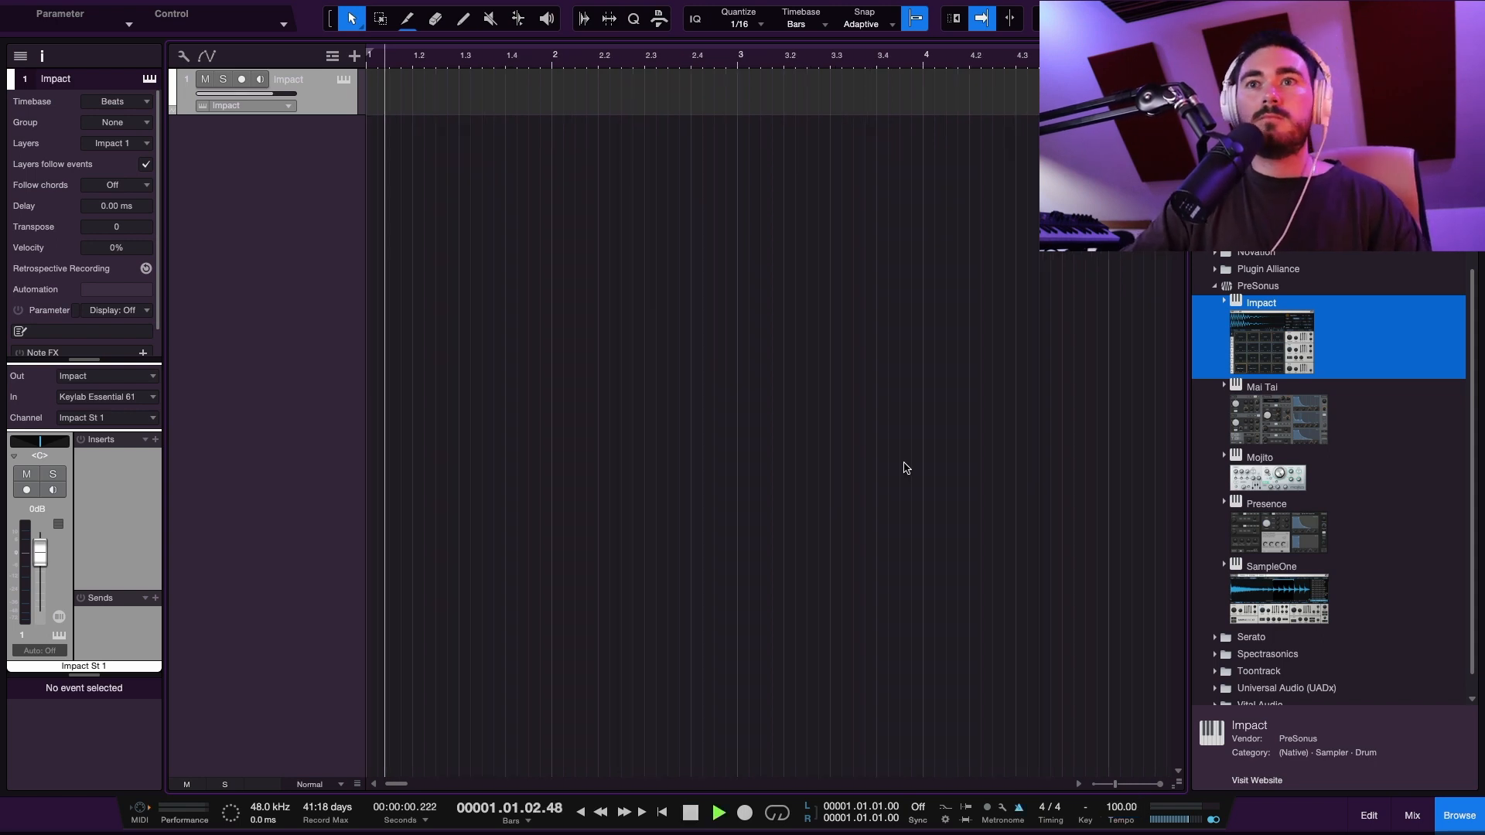
scroll(904, 443, "left", 2)
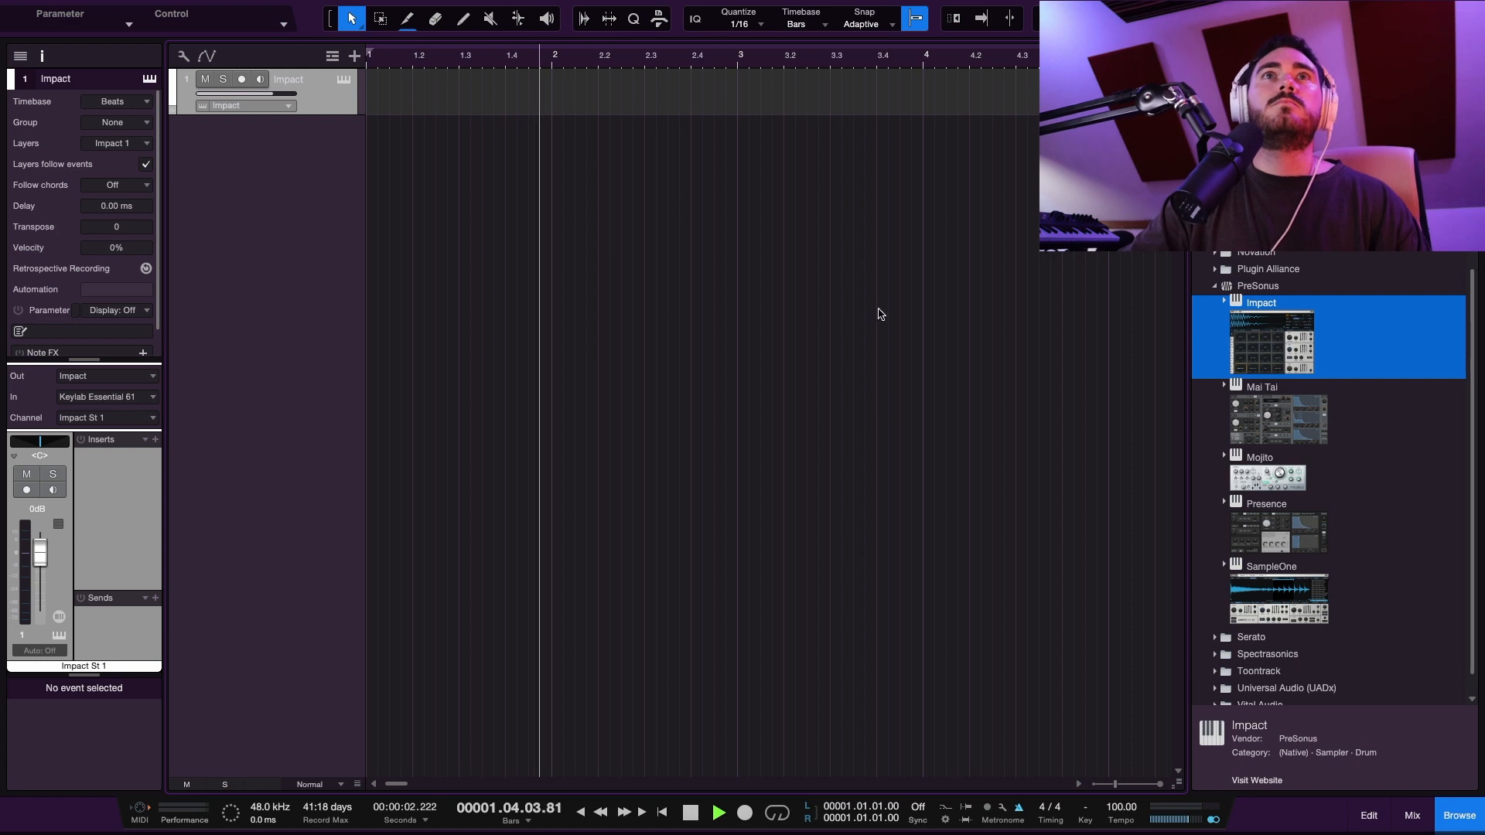
key("space")
Place the playback cursor at the start of bar 2.
left_click(554, 55)
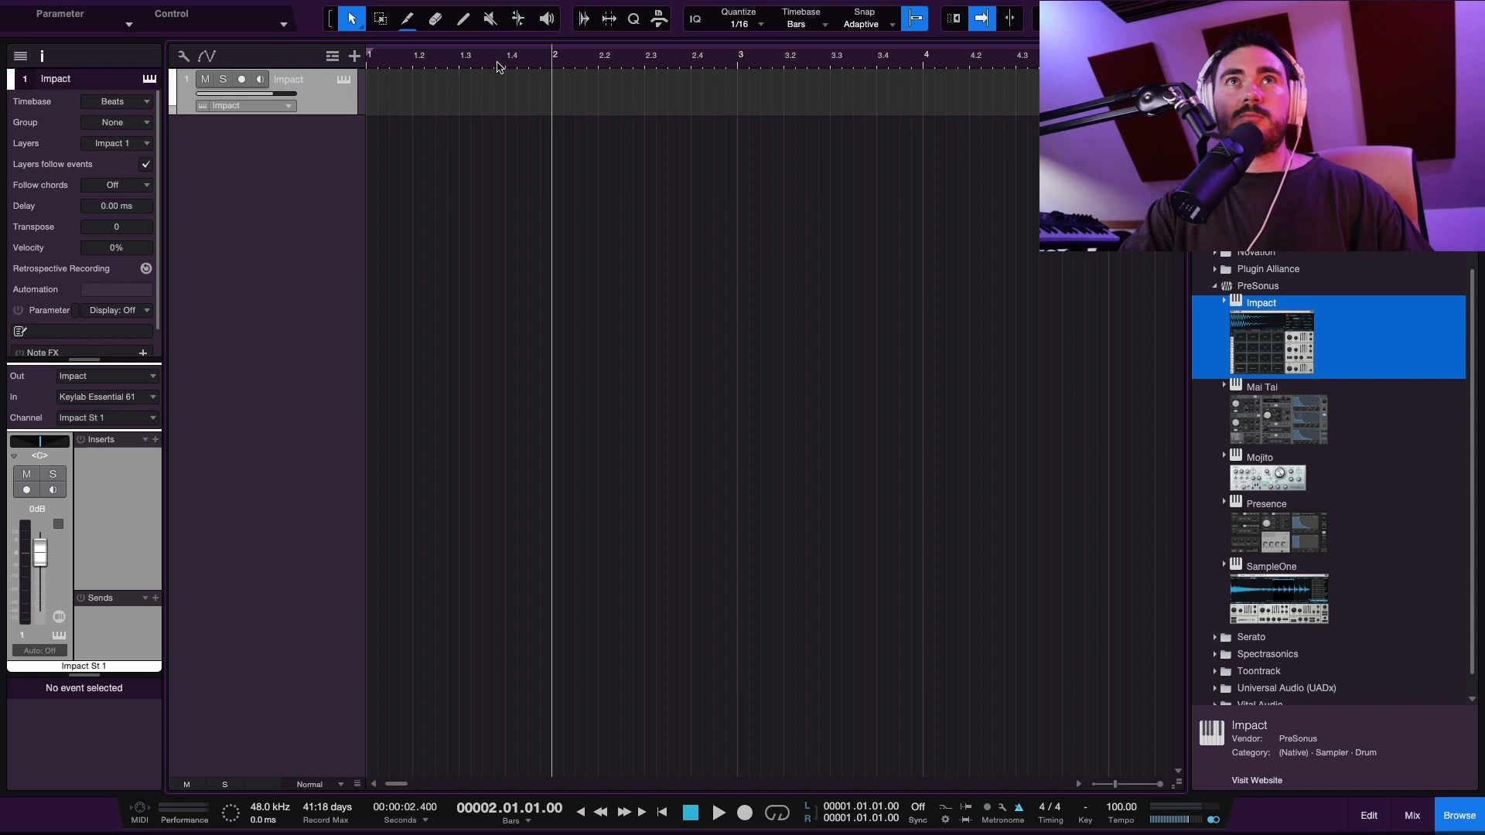
left_click_drag(525, 46, 564, 75)
left_click(579, 67)
left_click(576, 59)
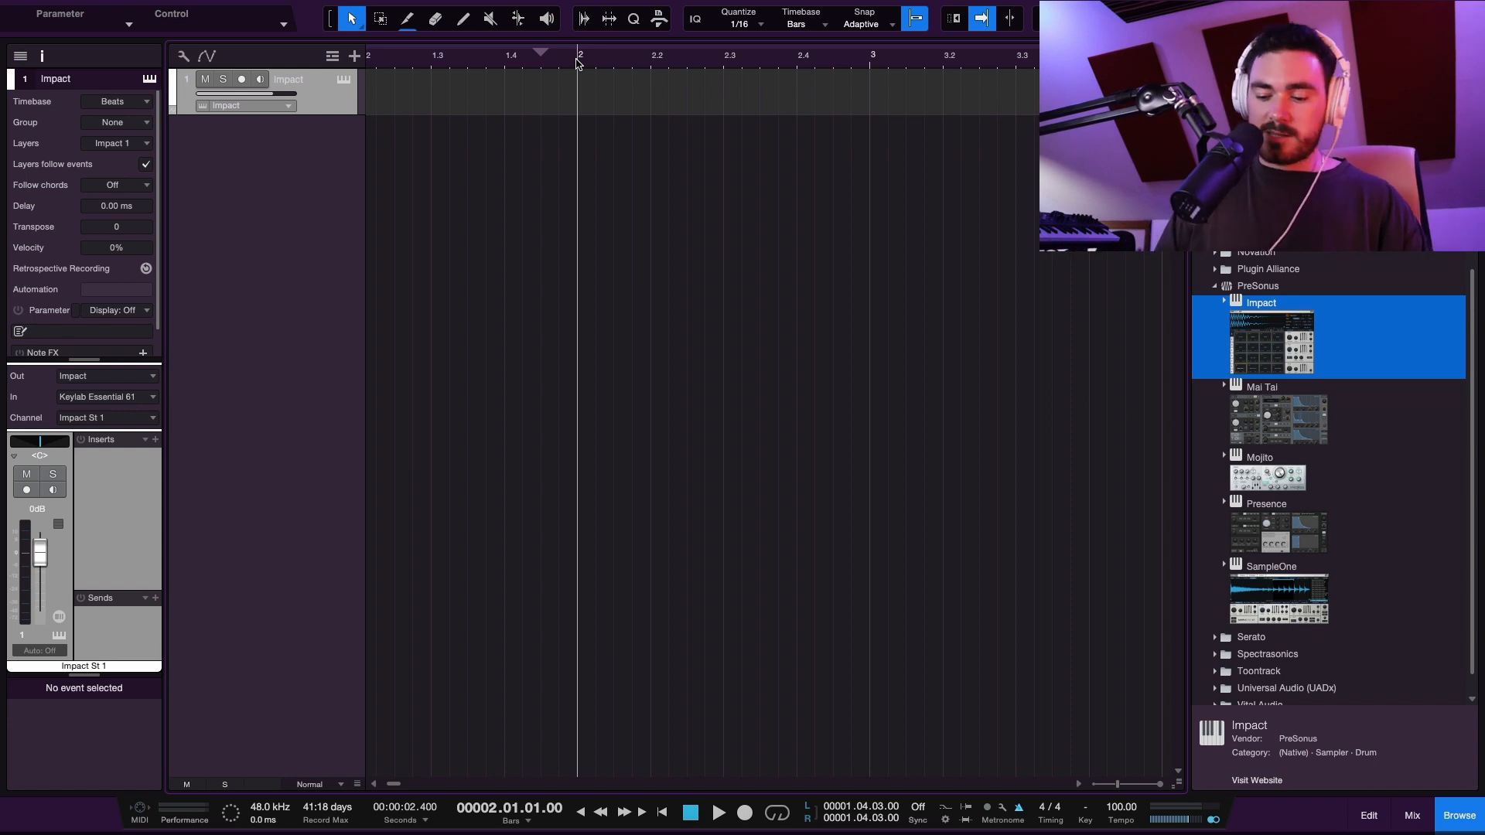
key("super+shift+p")
left_click_drag(524, 59, 441, 83)
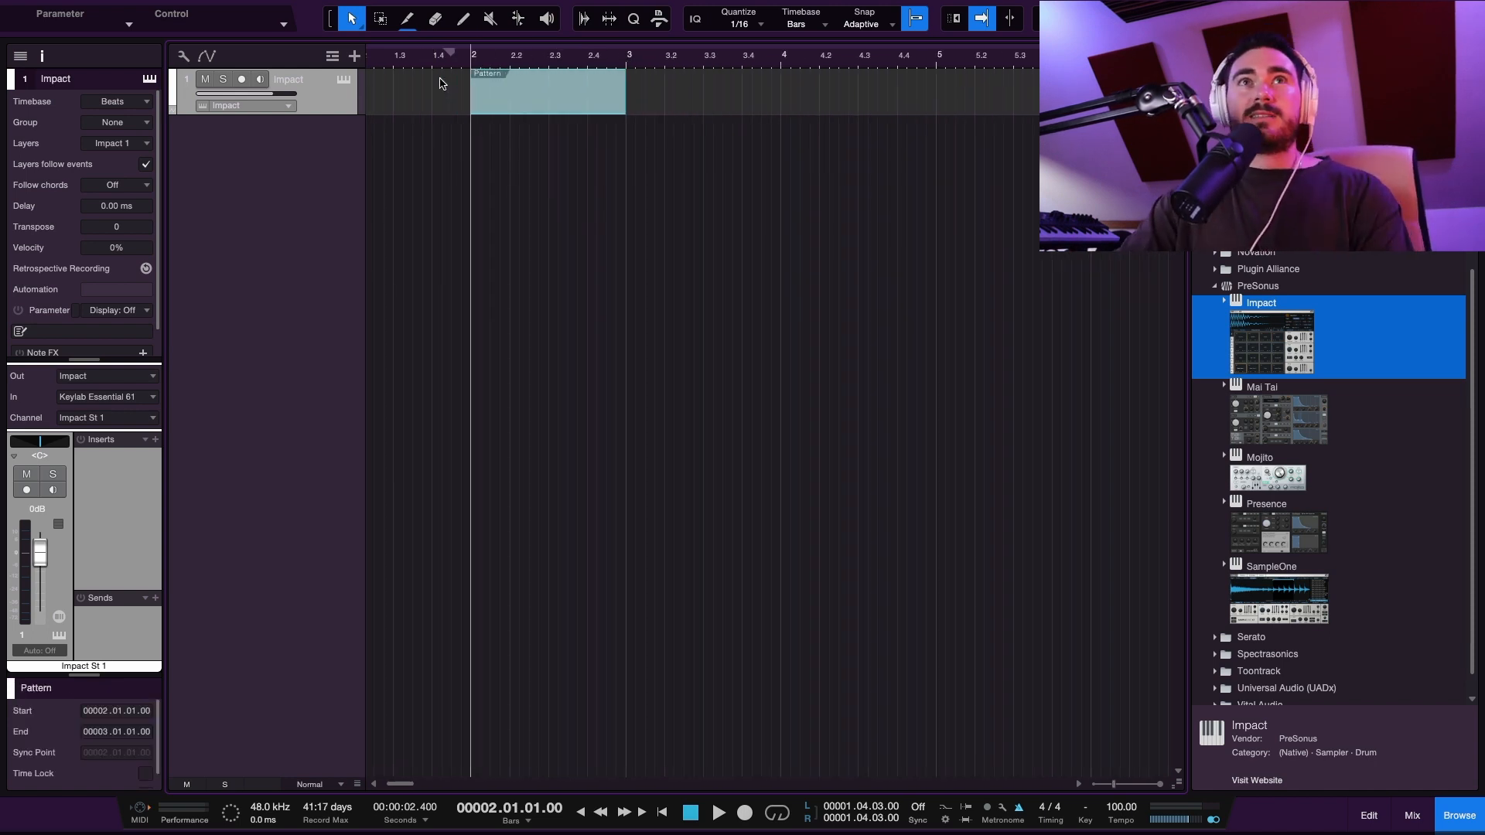
key("Delete")
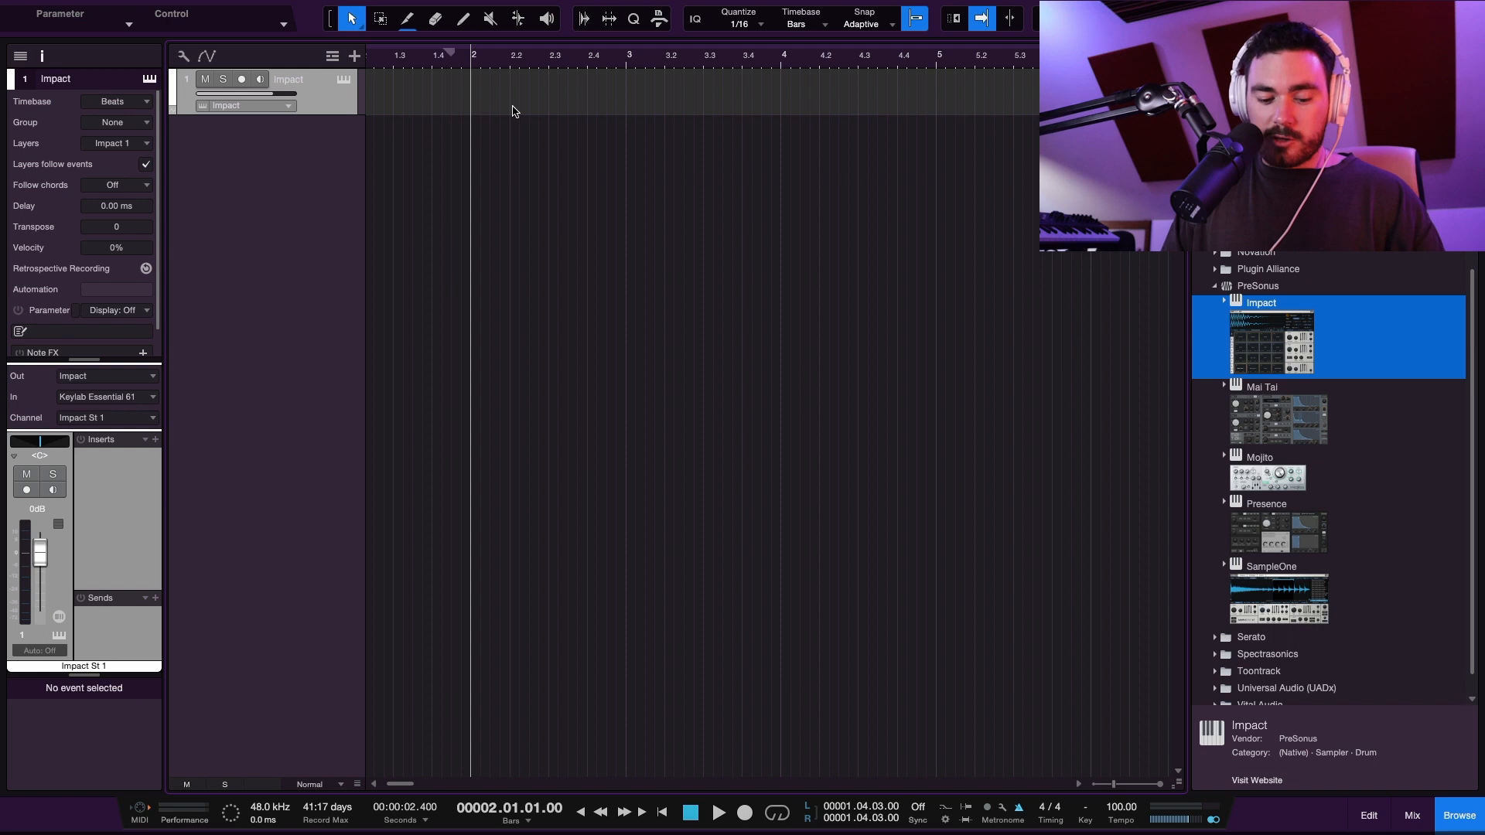
Insert a pattern on the Impact track at bar 2 and extend its end to bar 6.
key("super+shift+p")
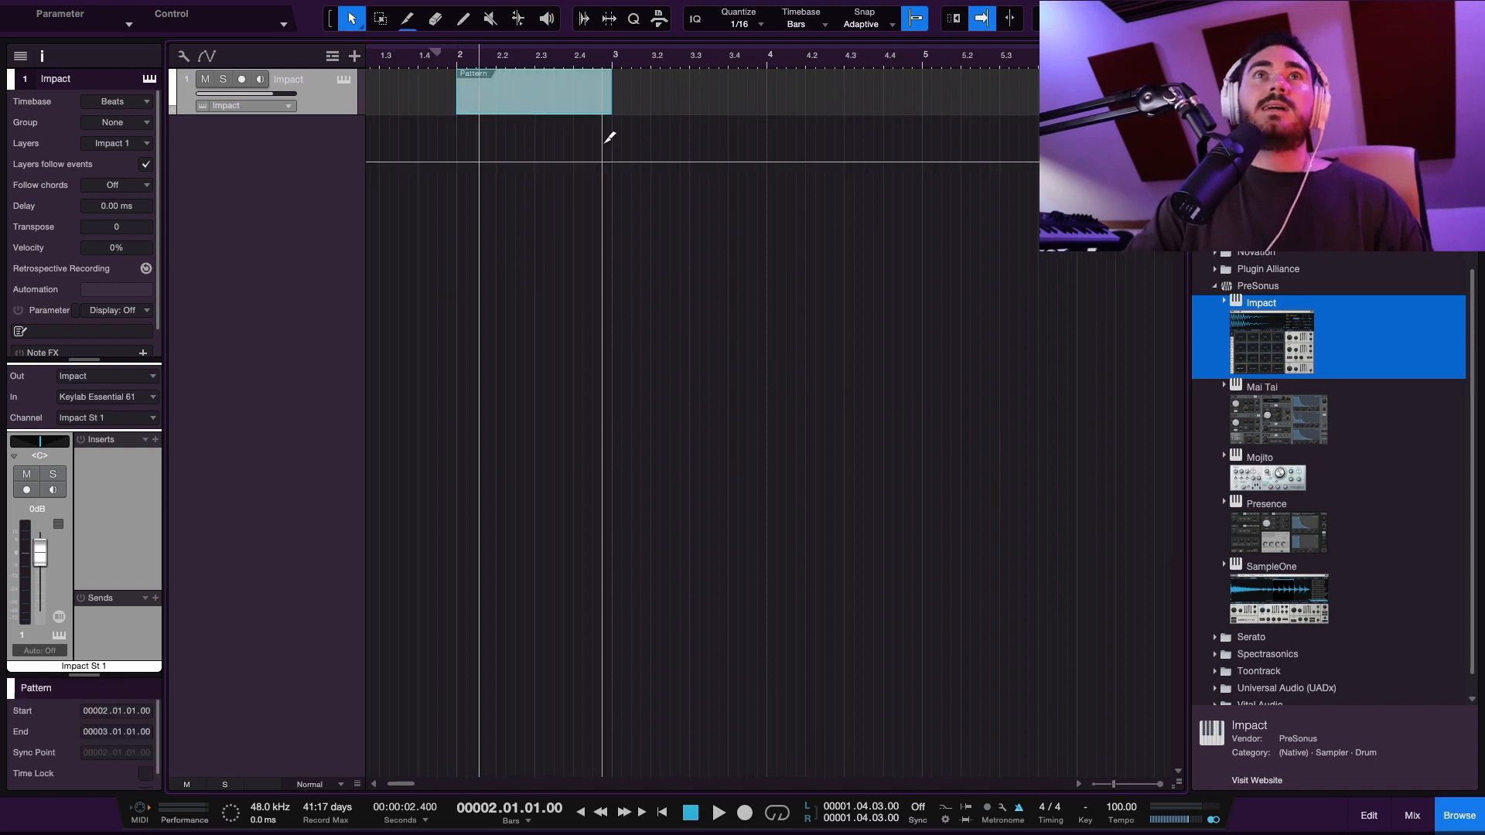
key("w")
left_click_drag(514, 91, 763, 92)
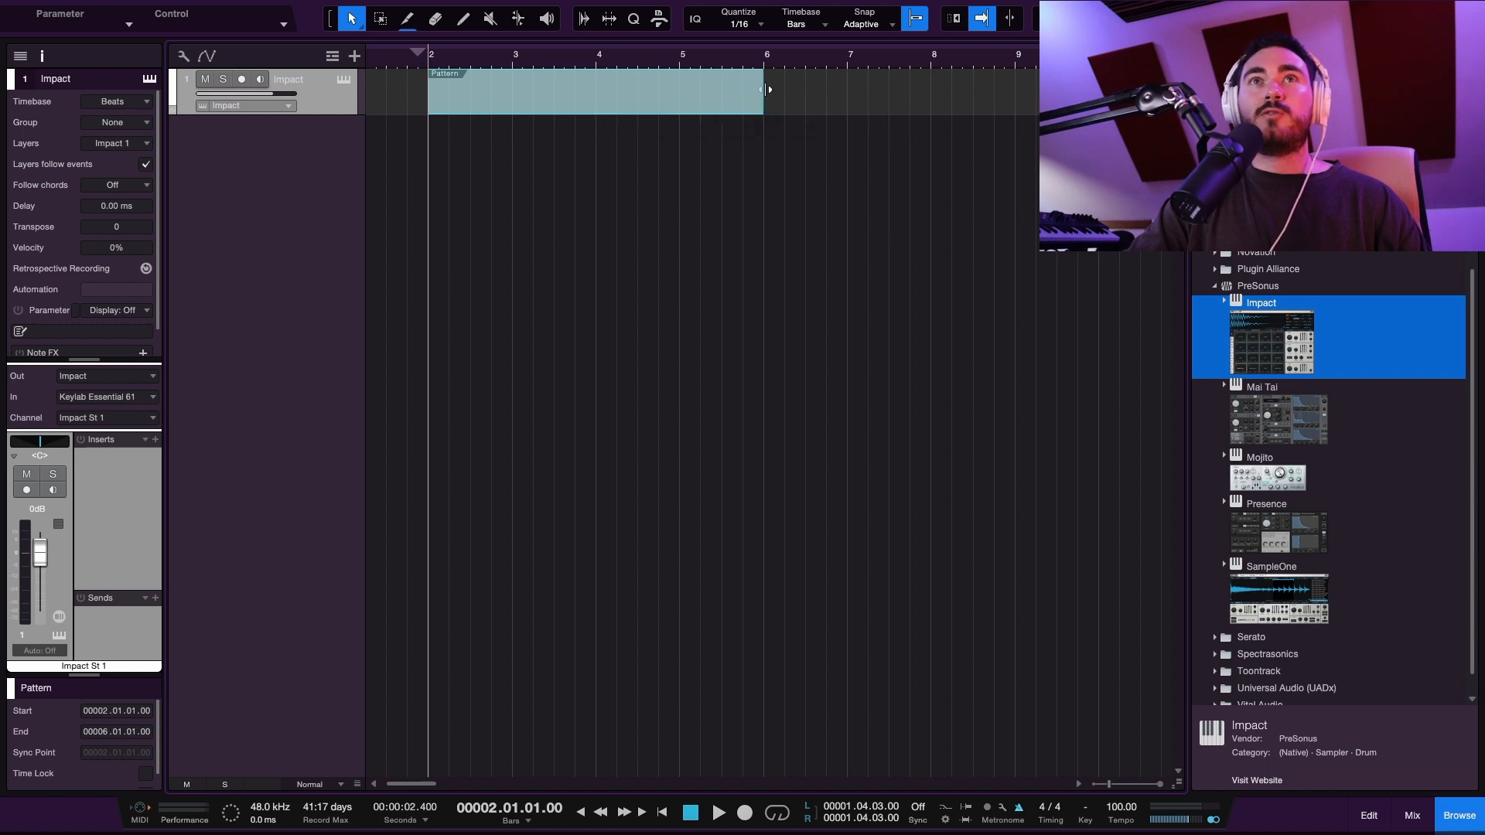
Loop the pattern's range from bar 2 to bar 6 and open the pattern in the editor.
key("p")
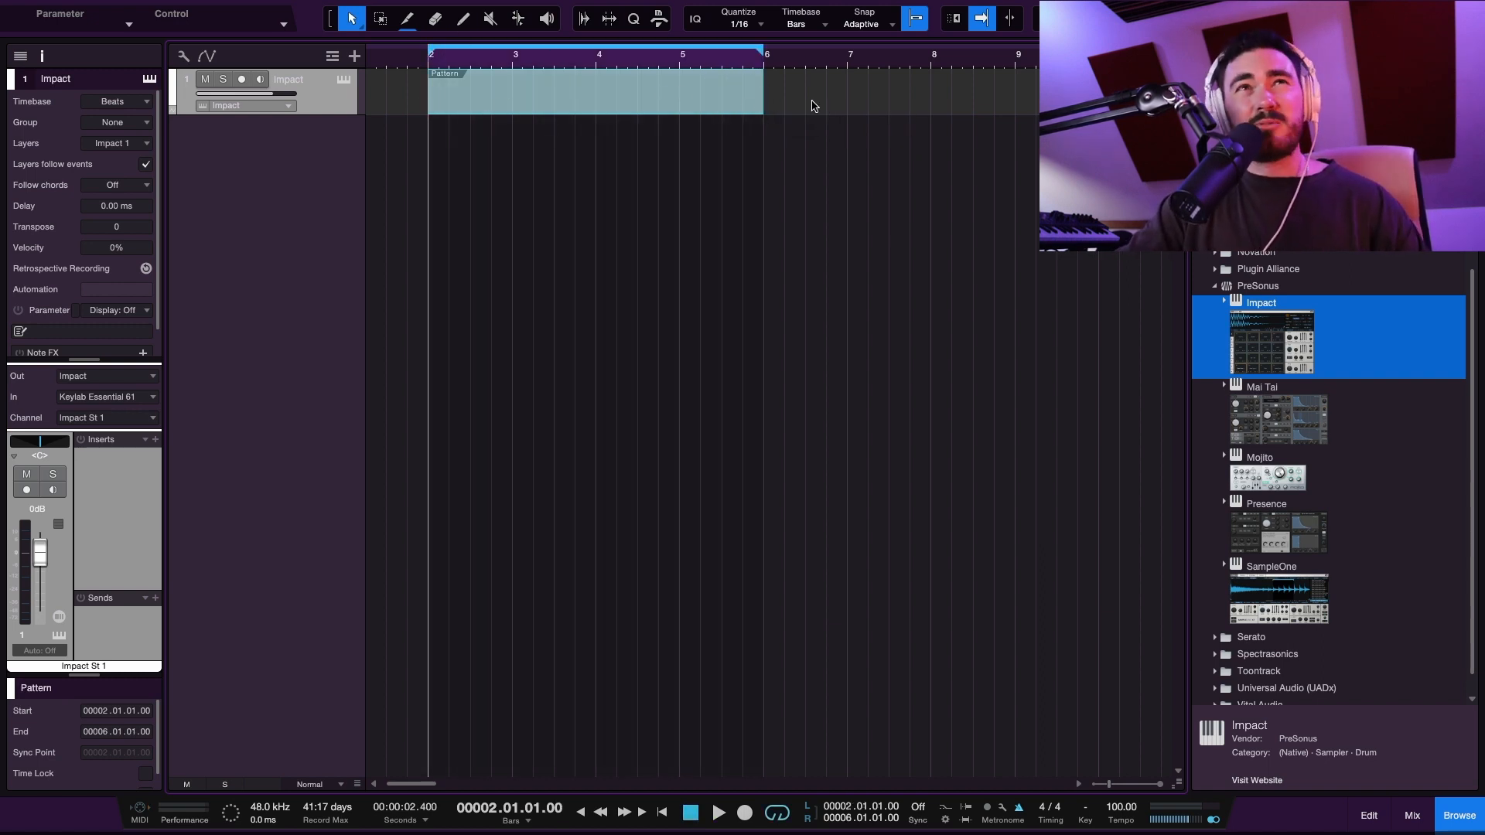
double_click(646, 93)
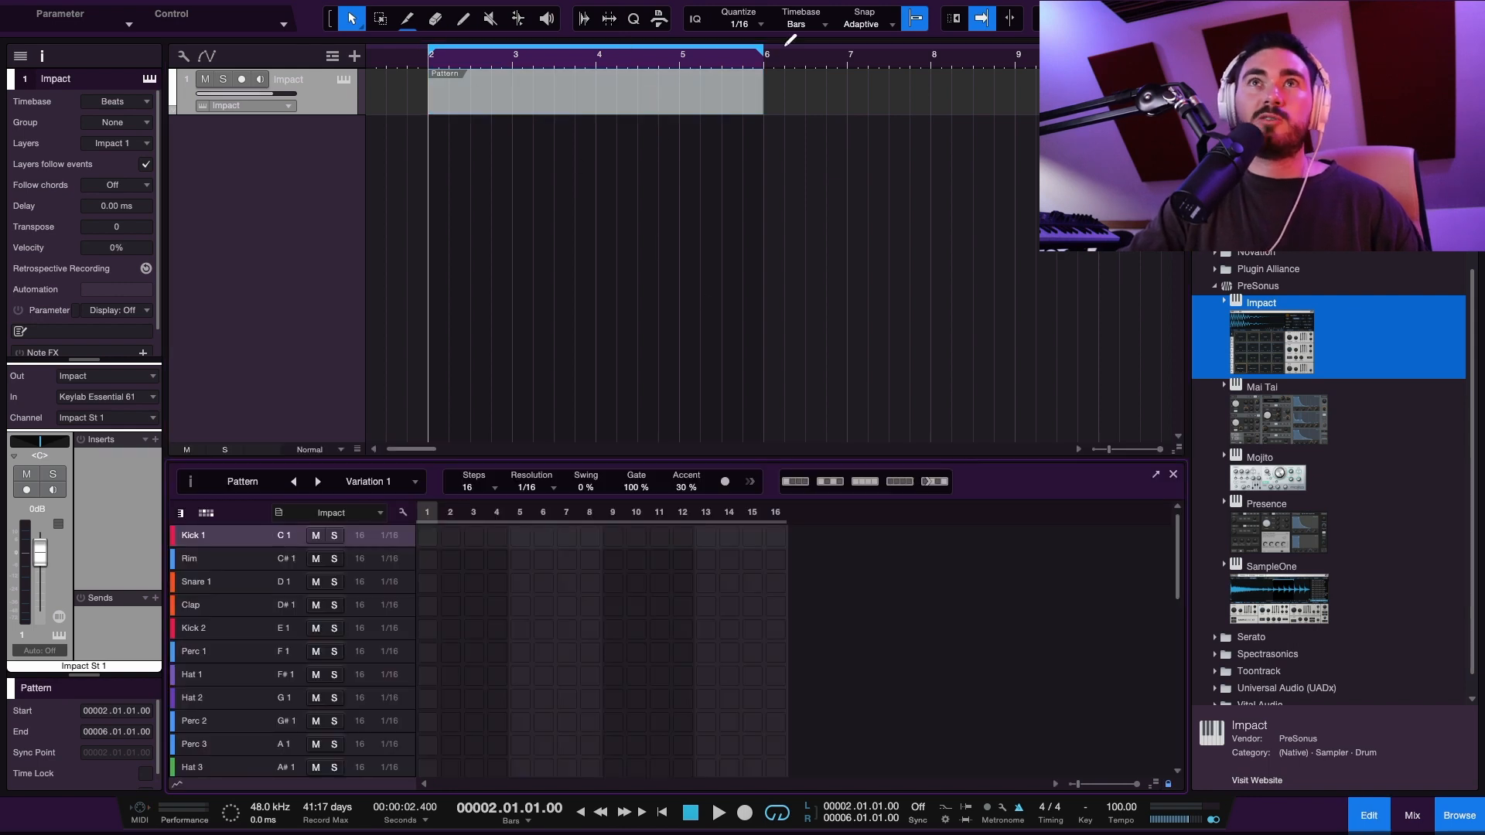
left_click_drag(787, 55, 942, 56)
key("p")
key("space")
key("space")
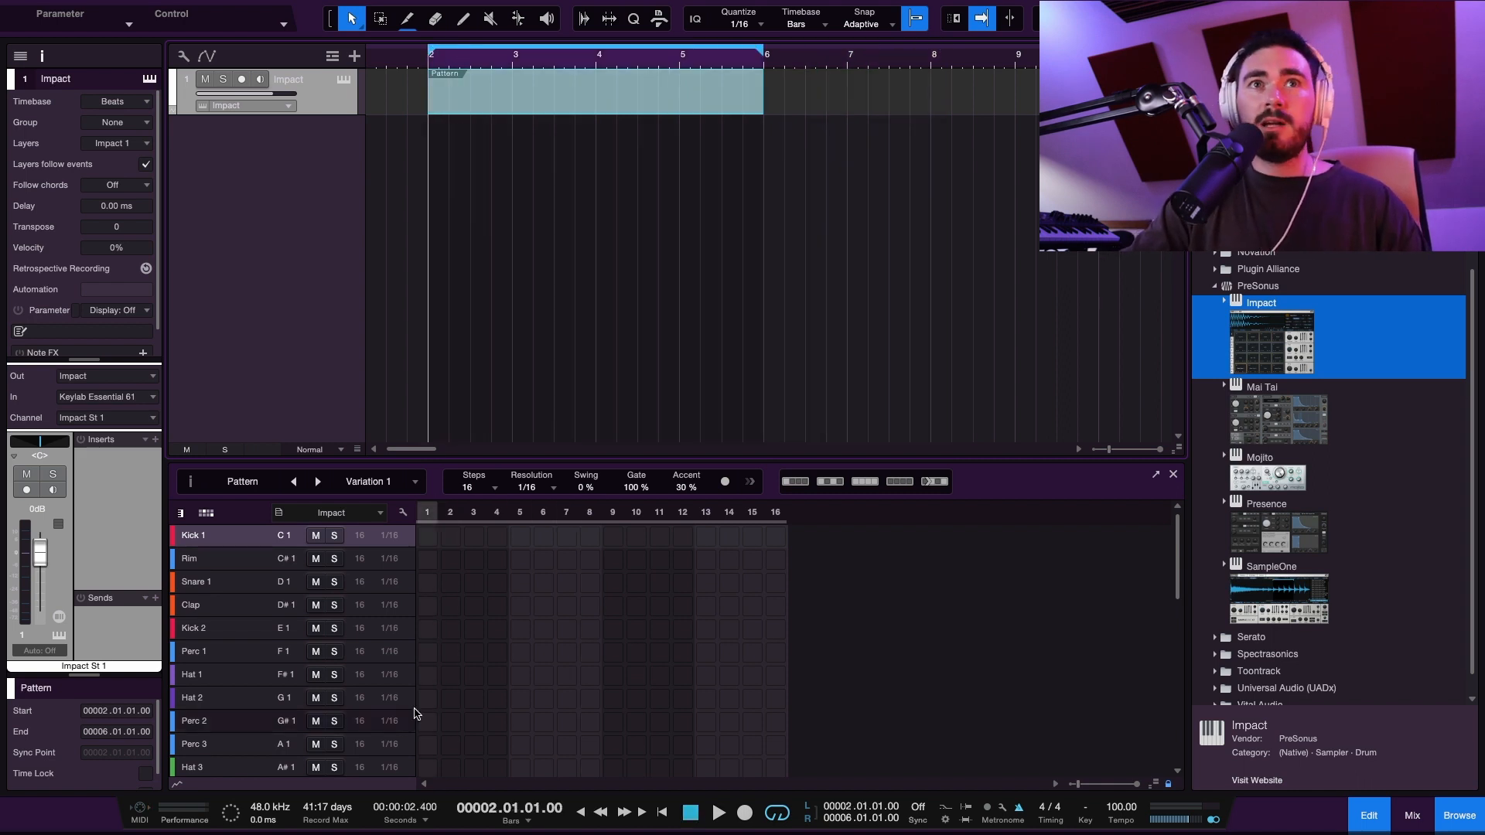
Enlarge the pattern editor and show its variations inspector and the velocity lane.
left_click_drag(539, 462, 564, 364)
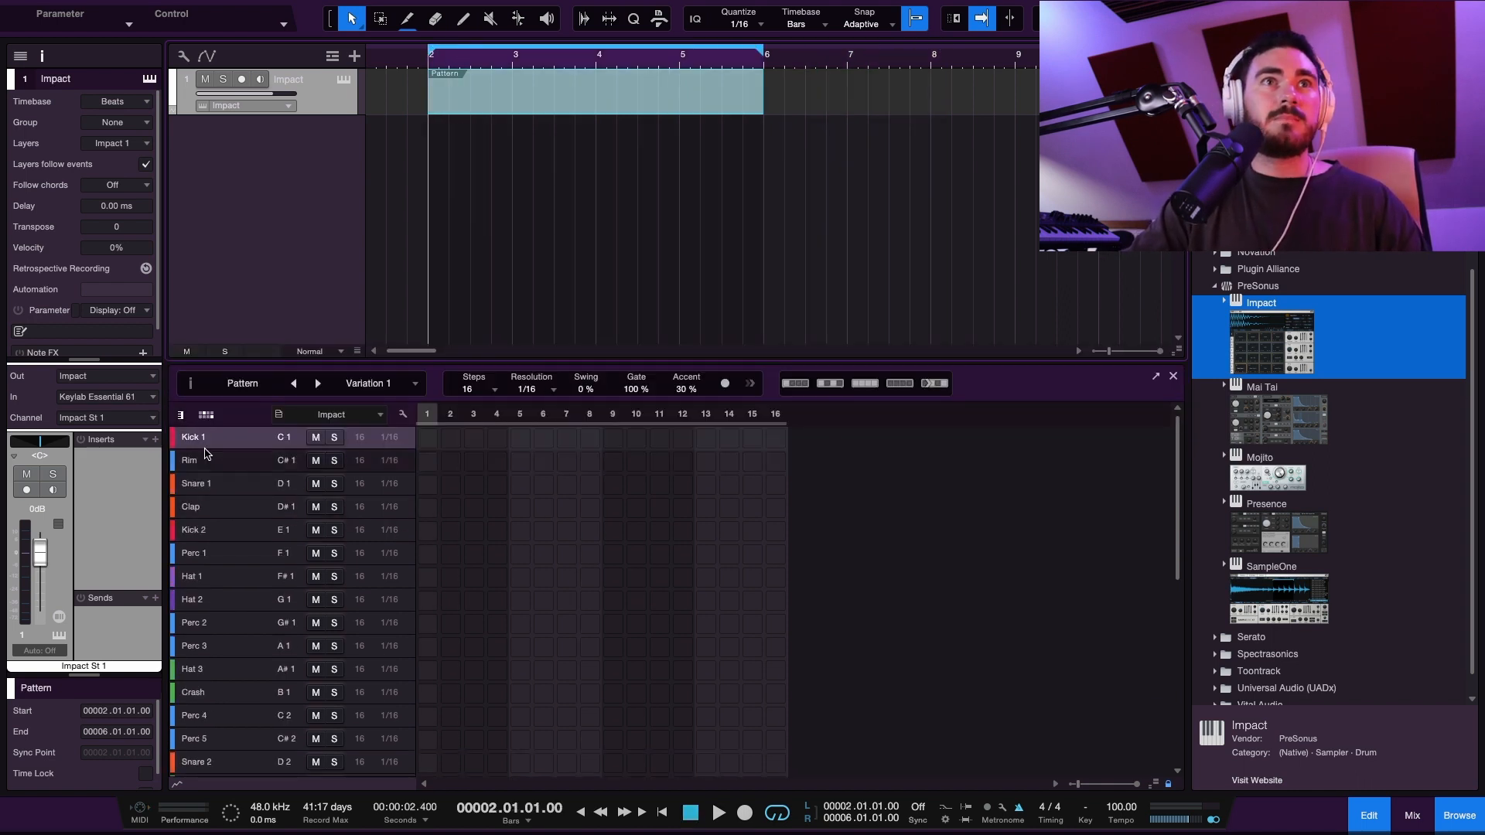
left_click(191, 387)
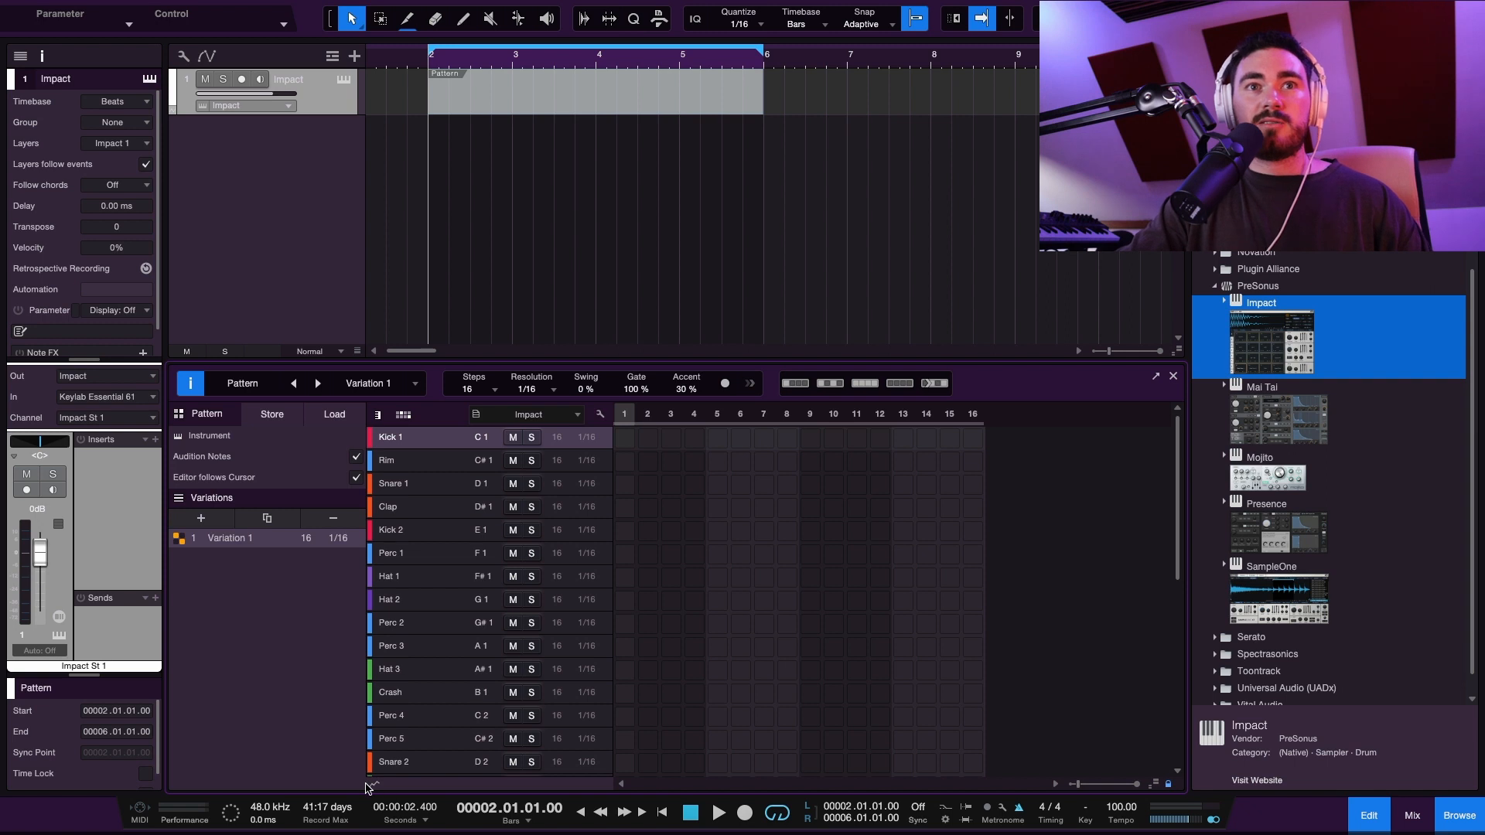
left_click(375, 786)
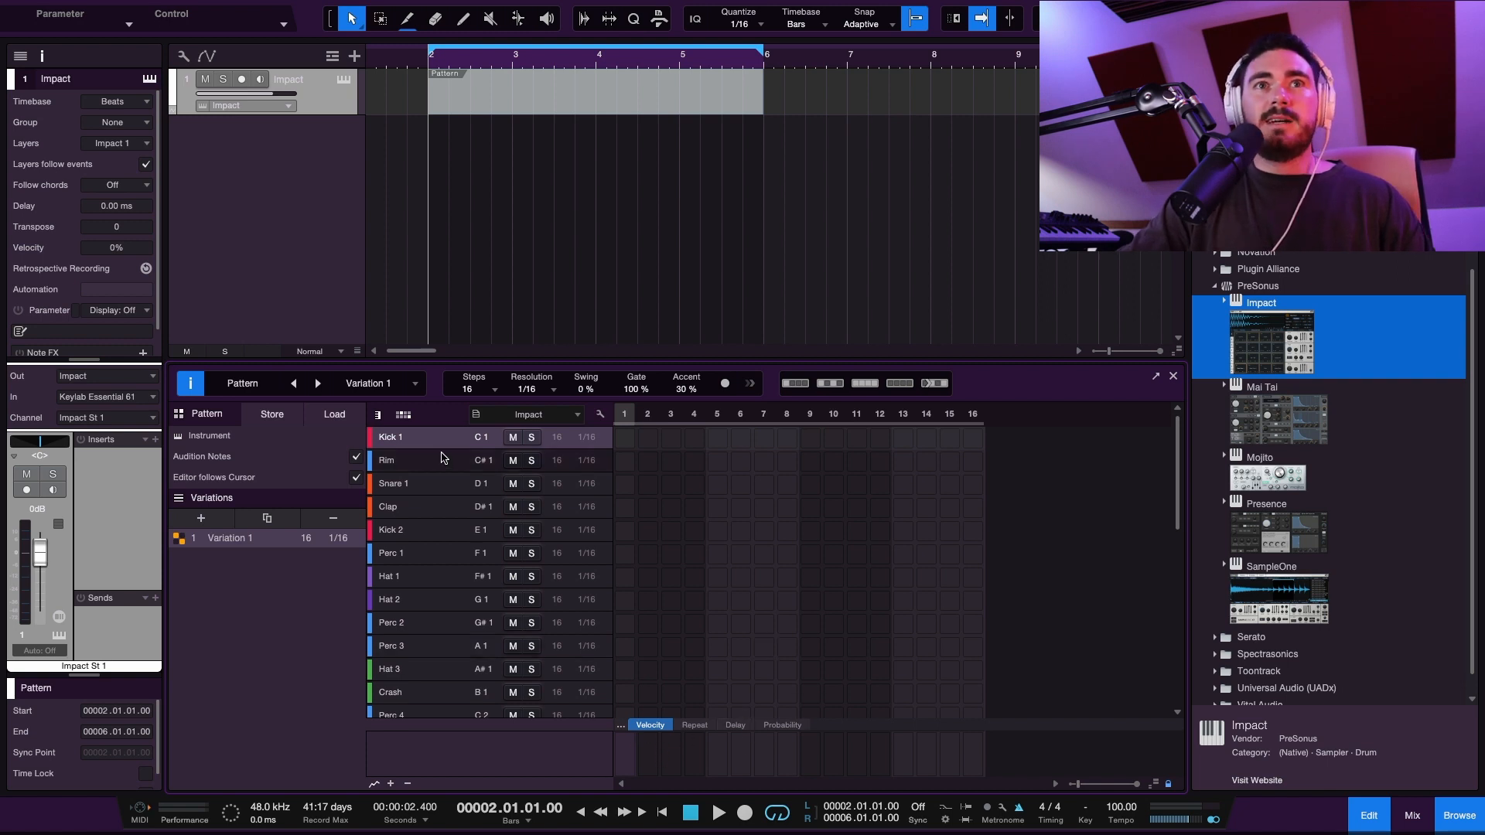
Audition the Clap and Hat 3 sounds in the pattern editor.
left_click(428, 511)
left_click(419, 669)
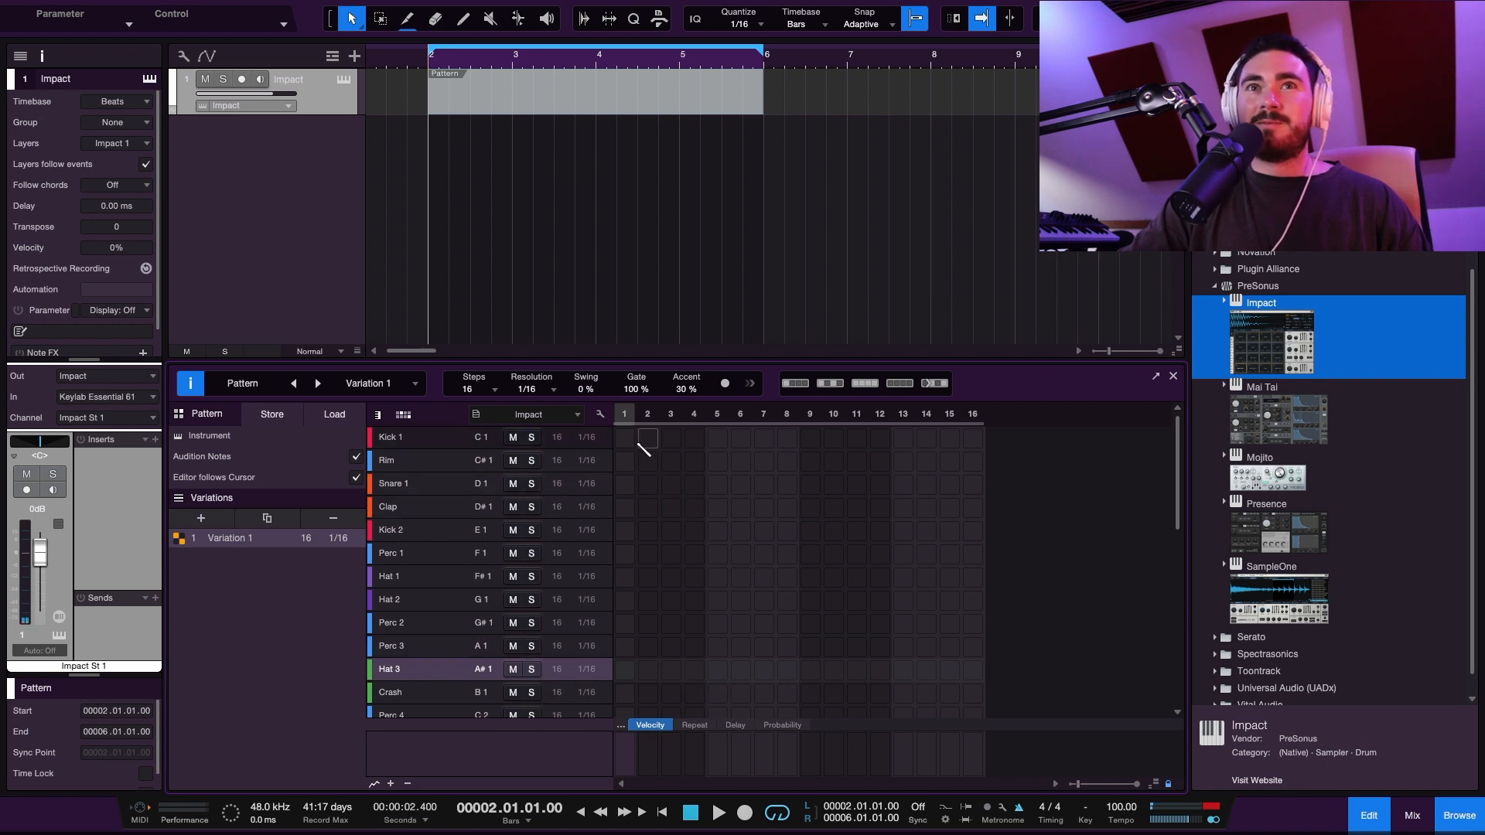
Hide the browser to widen the editor and start playback of the looped pattern.
key("F5")
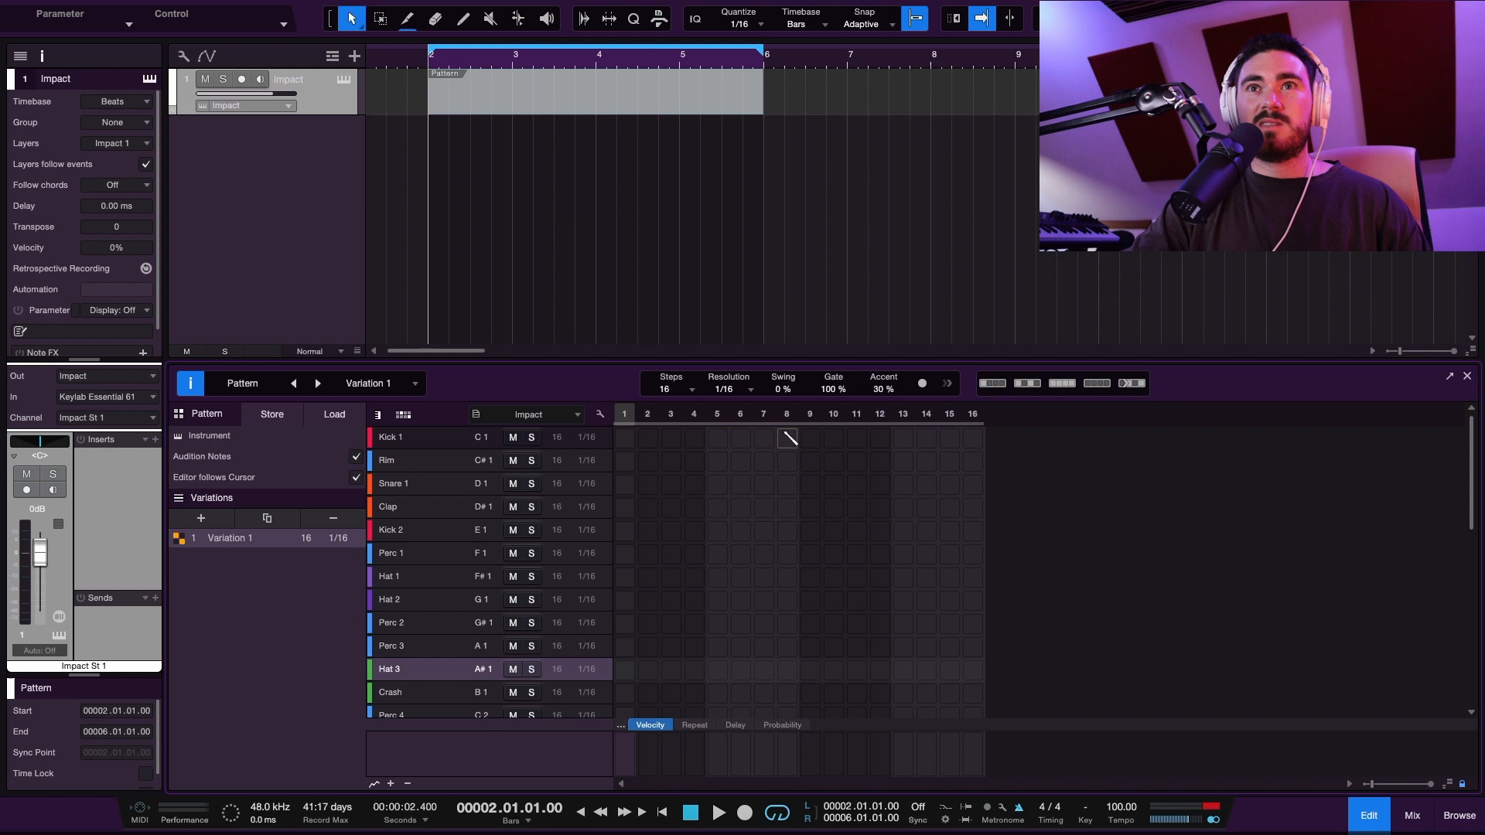
key("space")
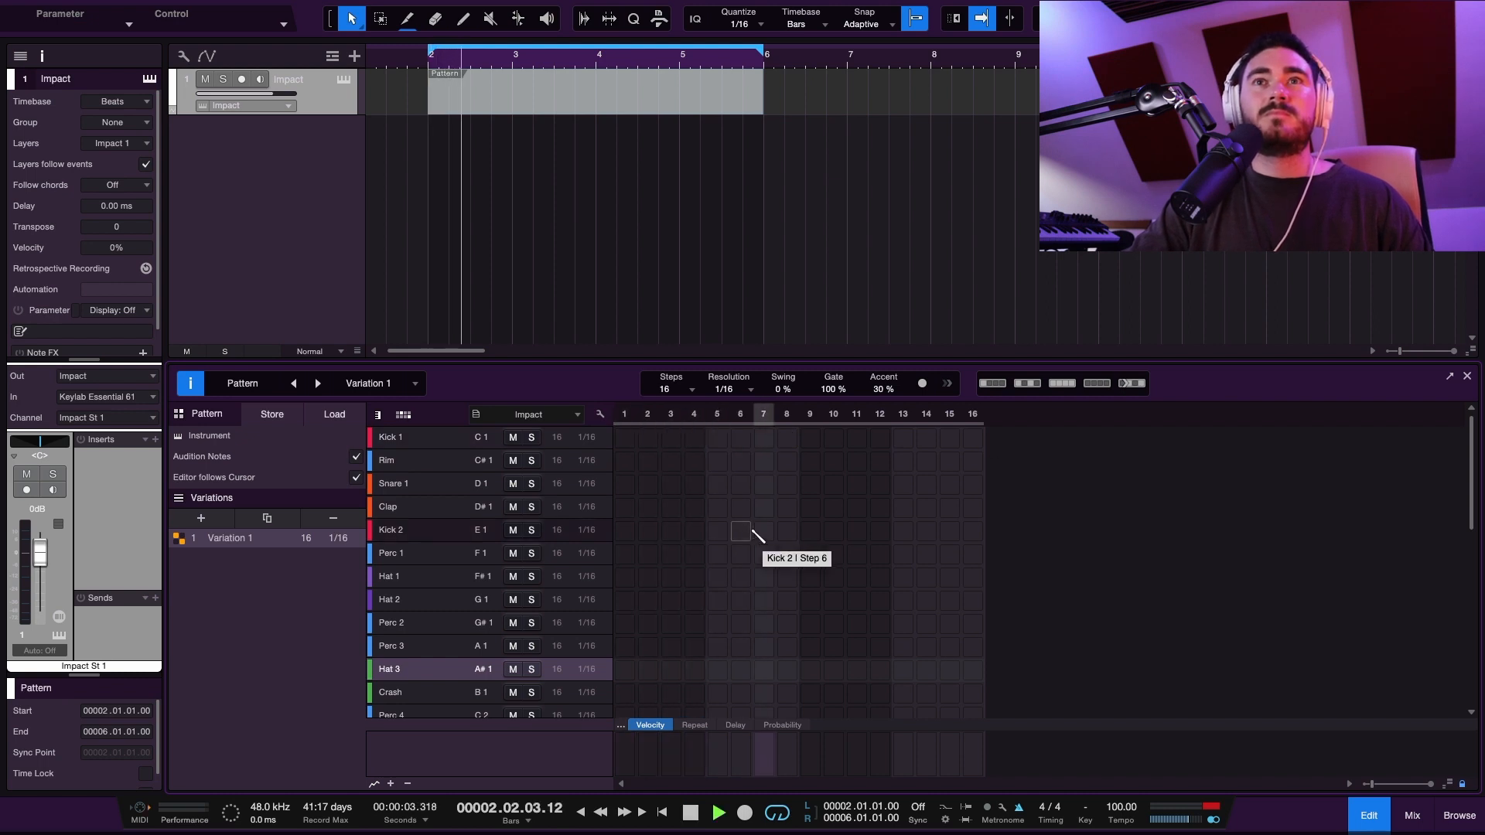
Stop playback, place Kick 1 hits on steps 1, 5, 9 and 13, and play the pattern.
key("space")
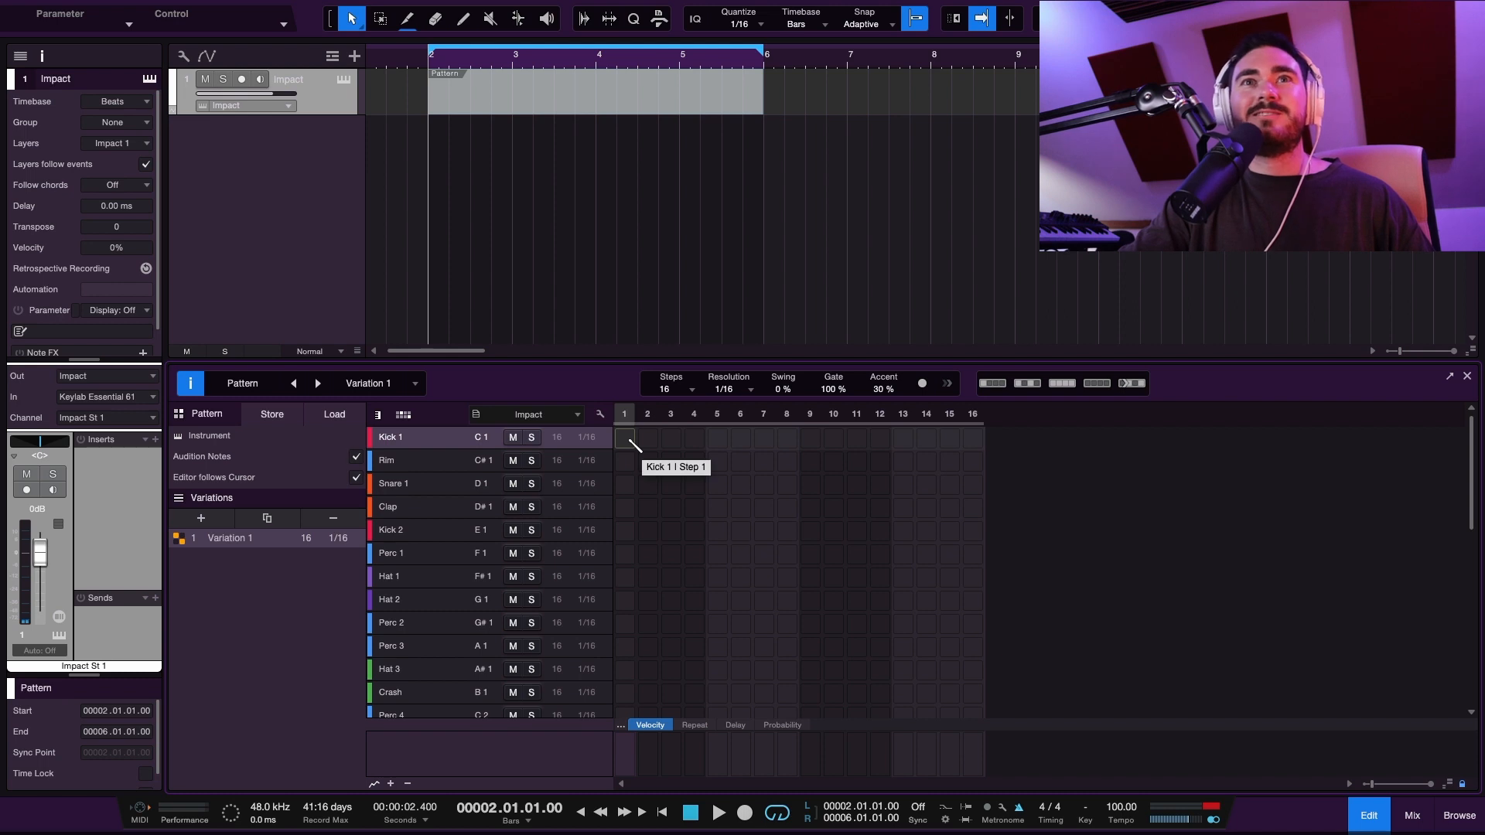
left_click(628, 439)
left_click(717, 439)
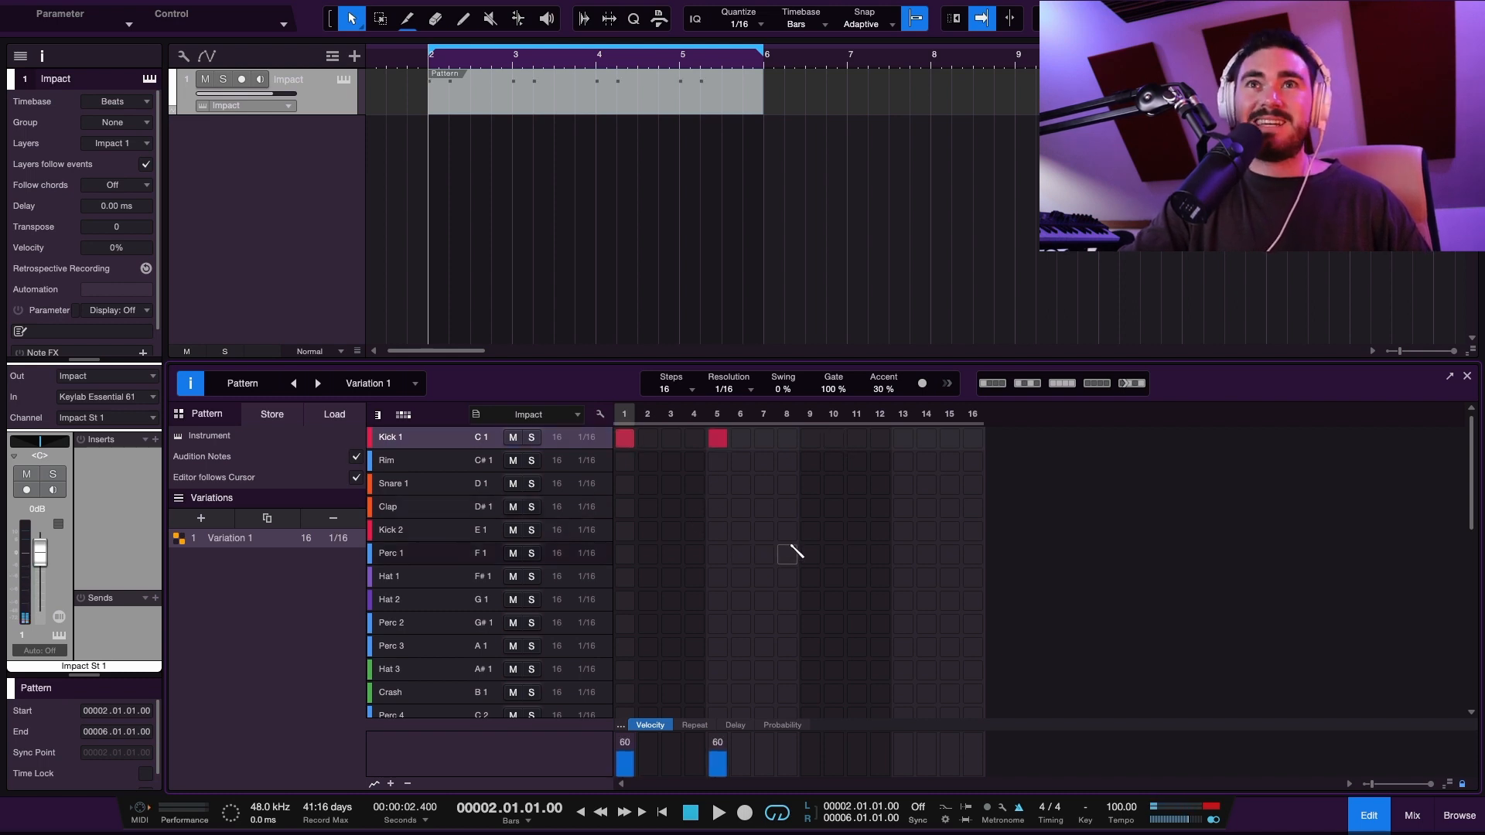
key("d")
key("super+z")
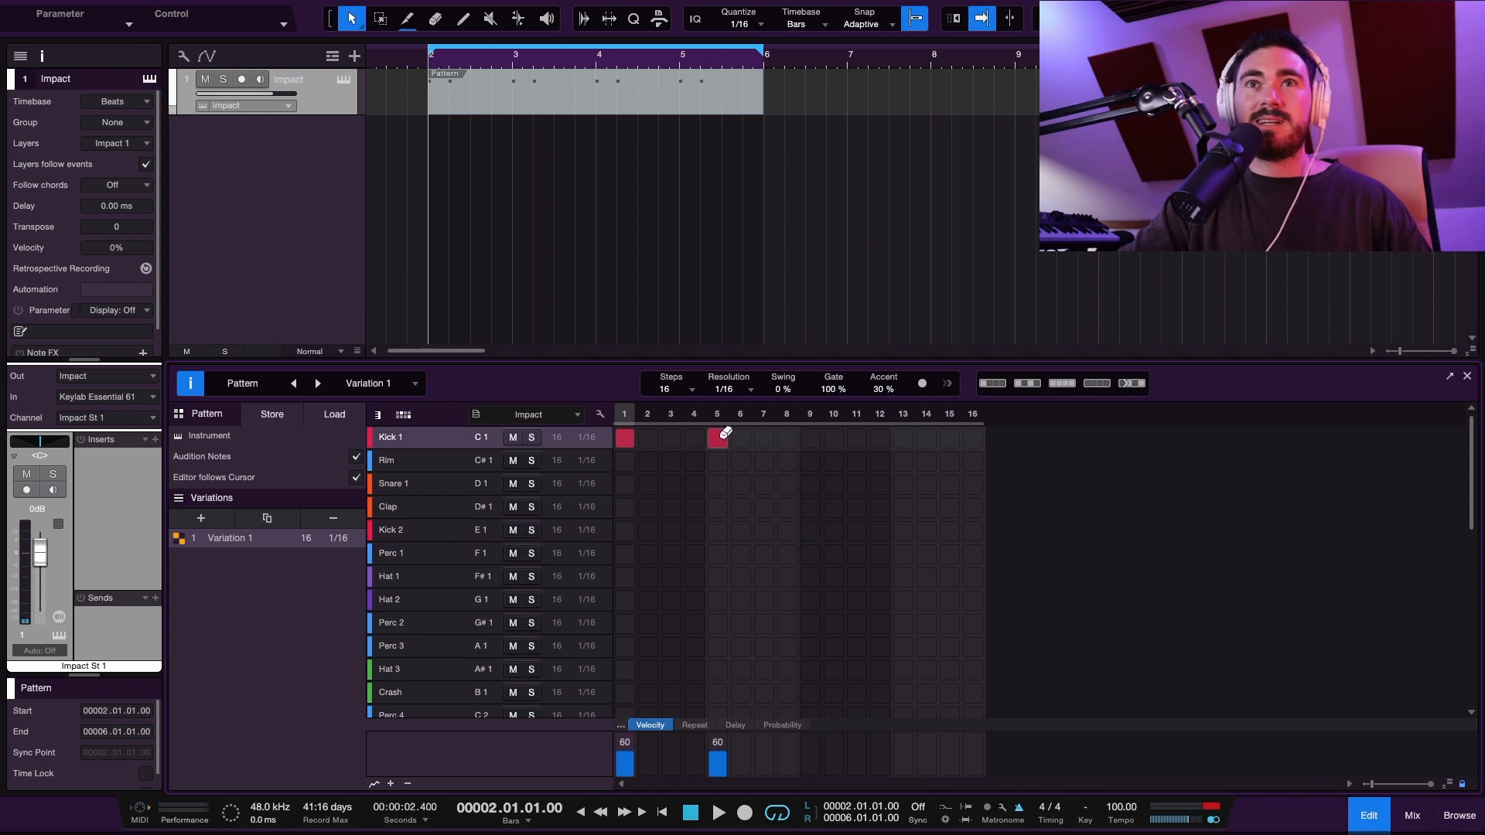
key("d")
key("space")
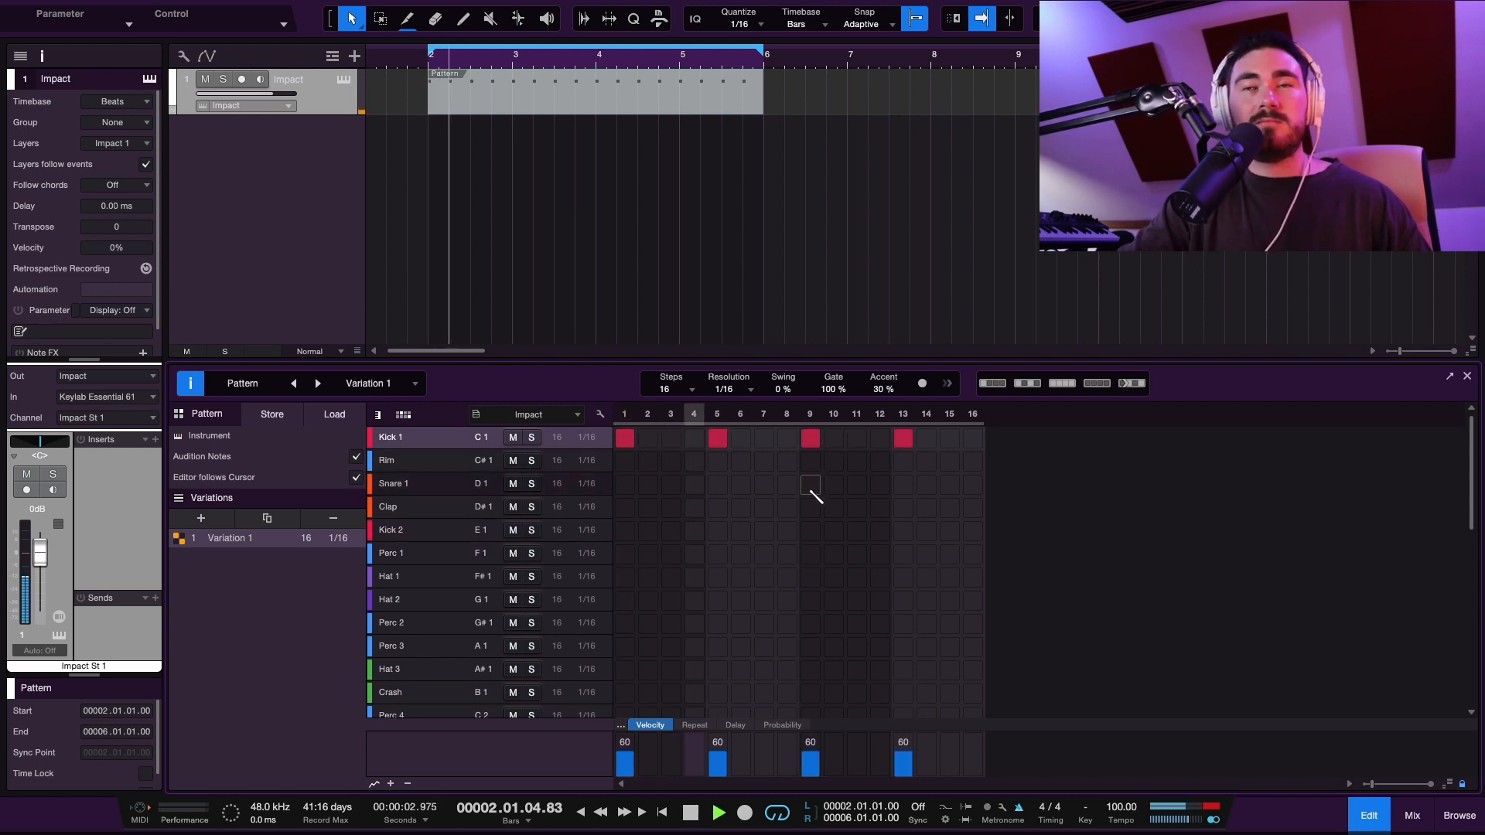
Erase the Kick 1 hits after step 1 and place Snare 1 hits on steps 5 and 13.
key("space")
left_click_drag(719, 437, 920, 442)
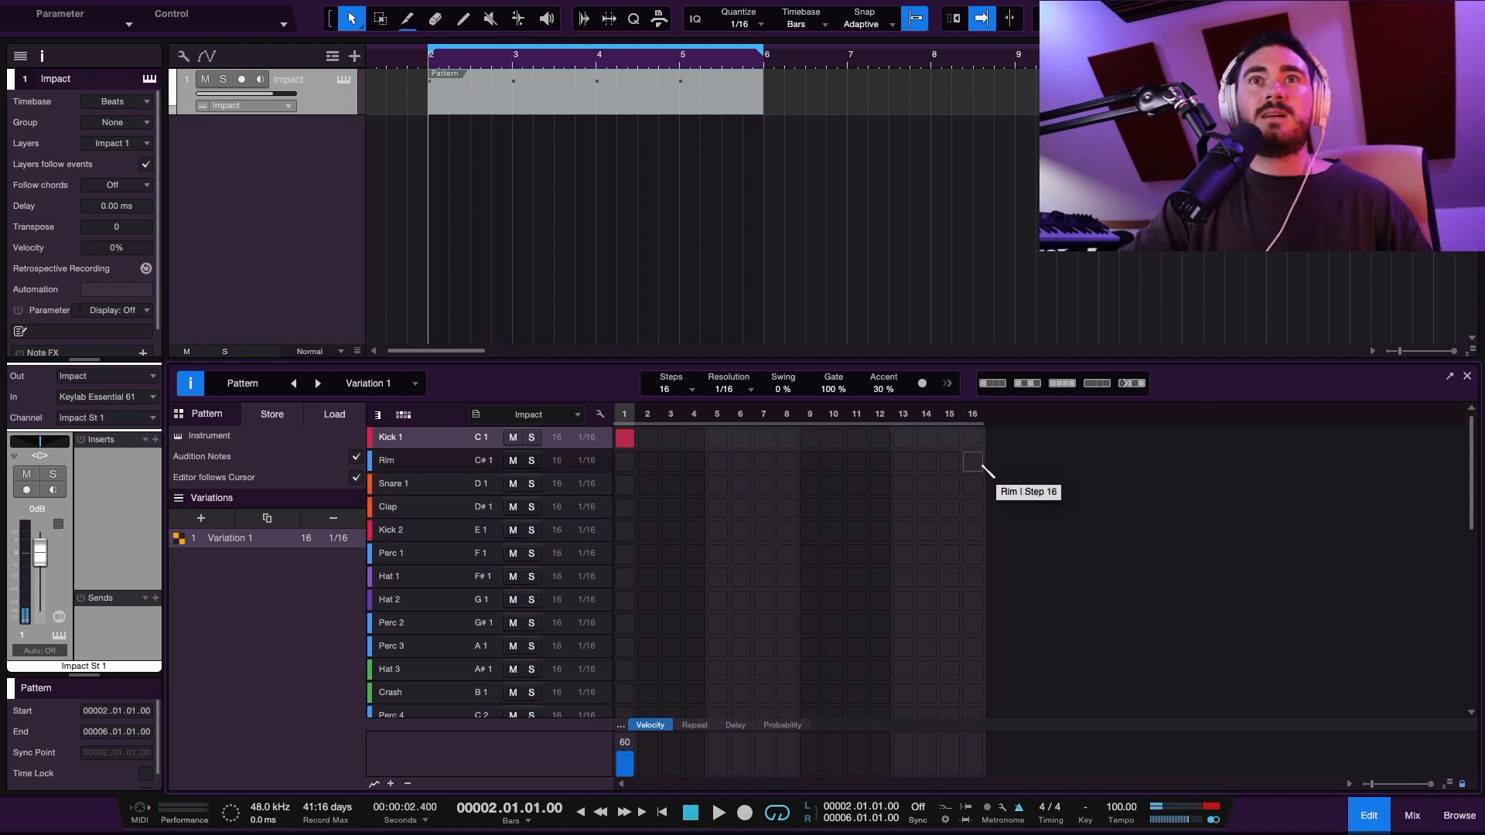
left_click(723, 484)
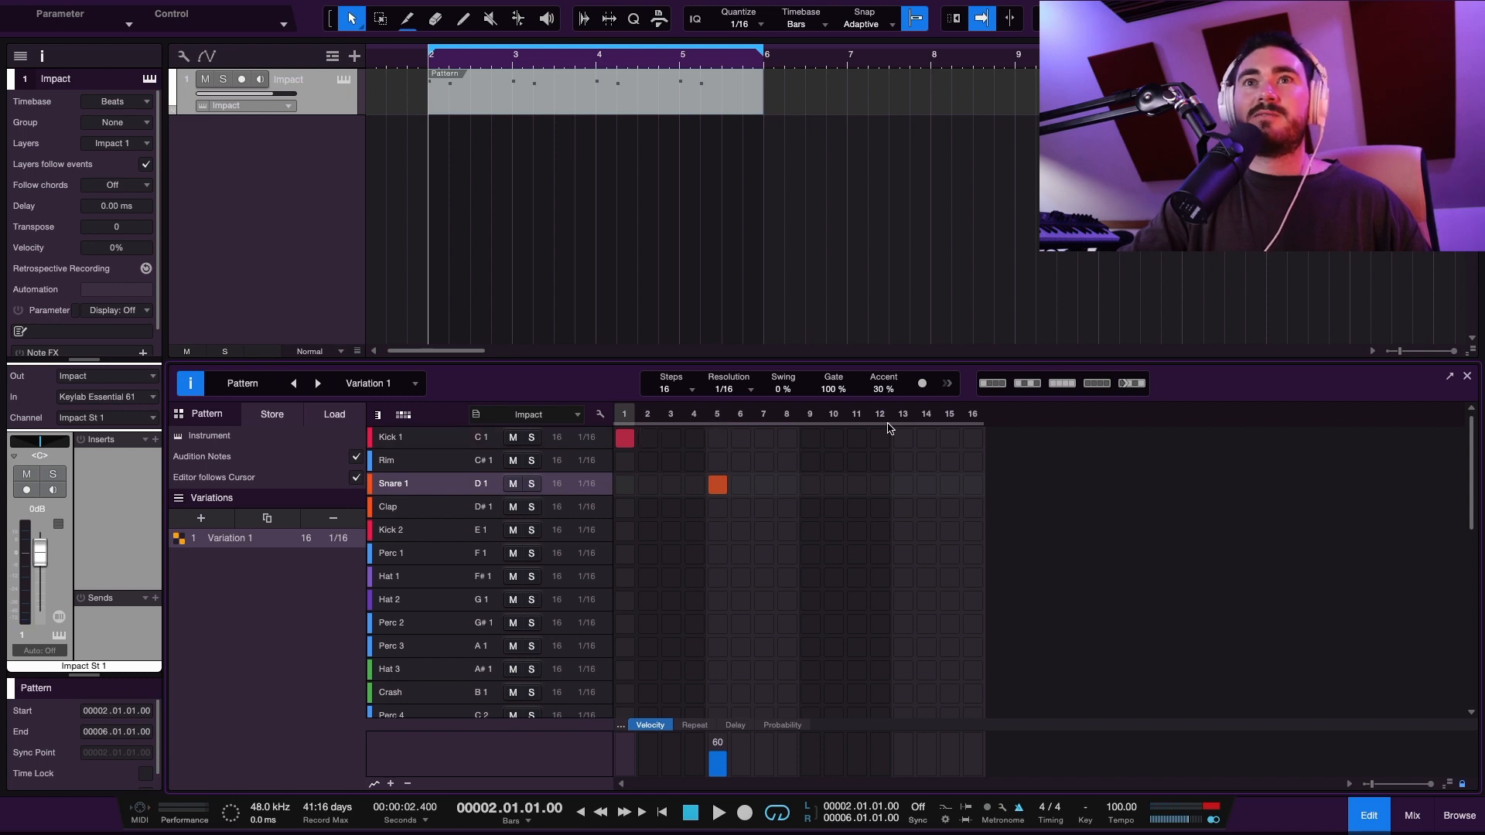
left_click(901, 487)
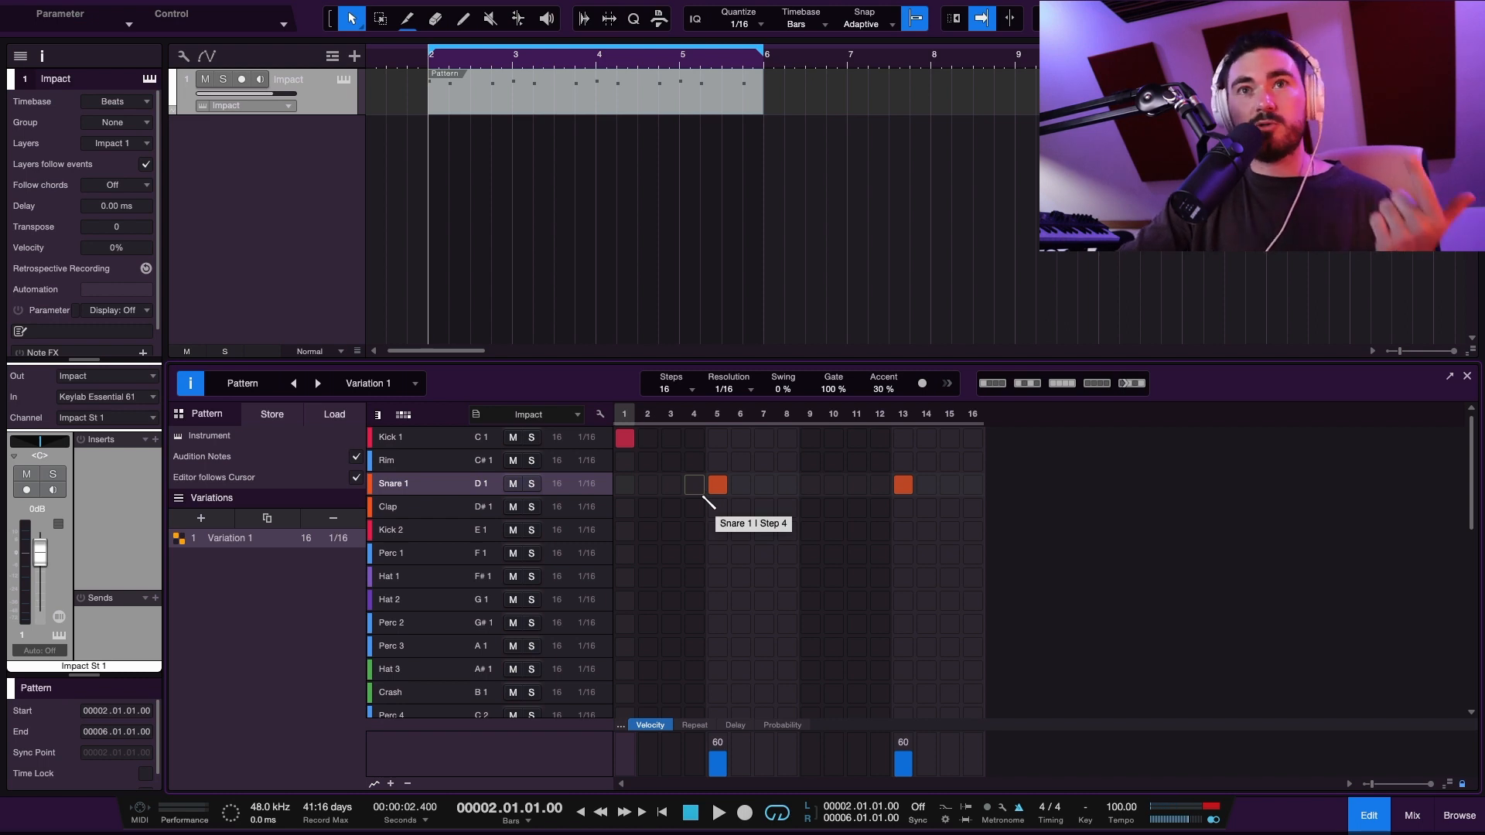
Add a Kick 1 hit on step 11 and listen to the pattern.
left_click(856, 438)
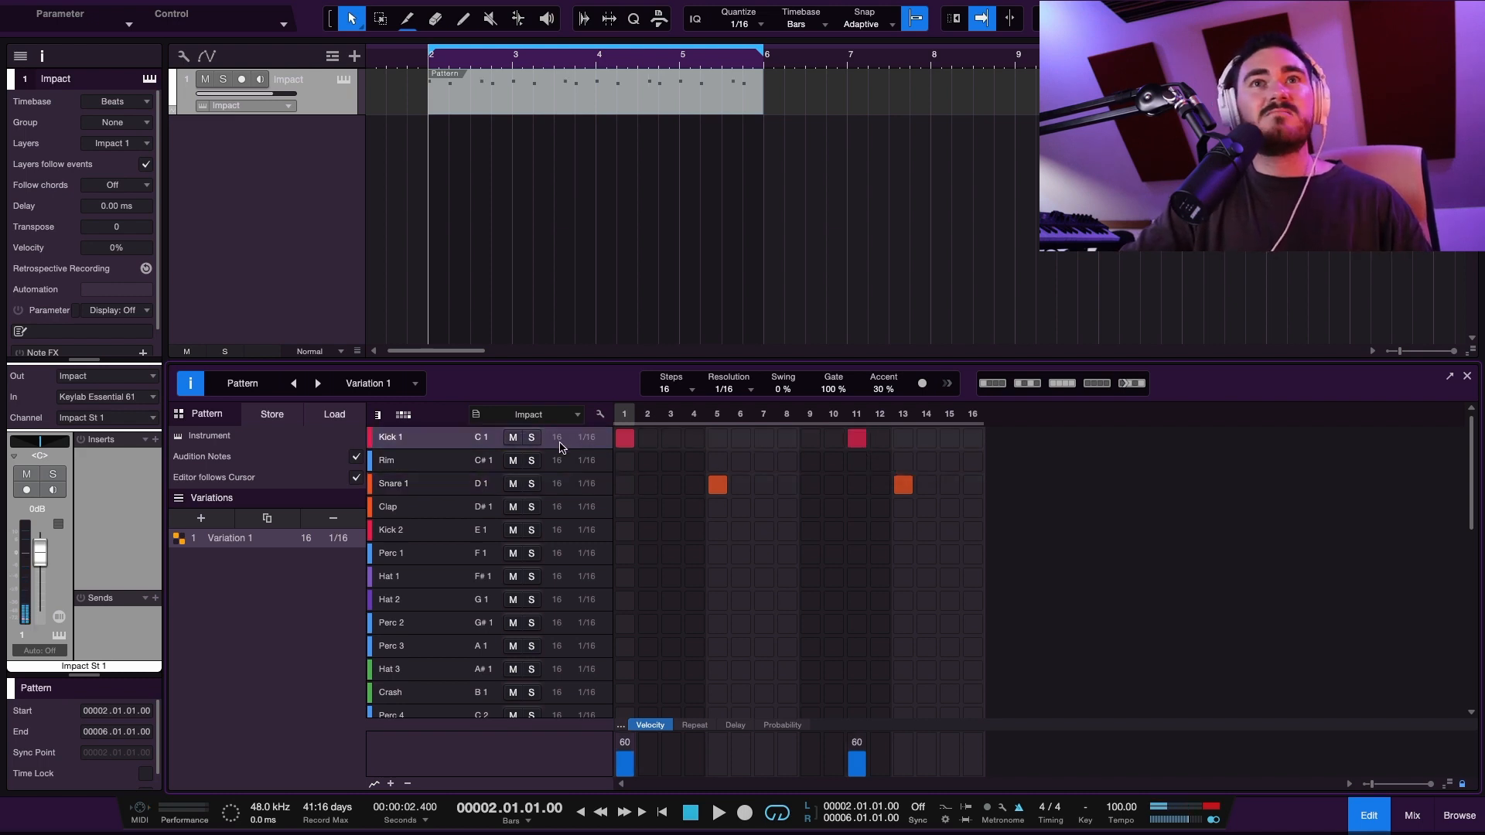
key("space")
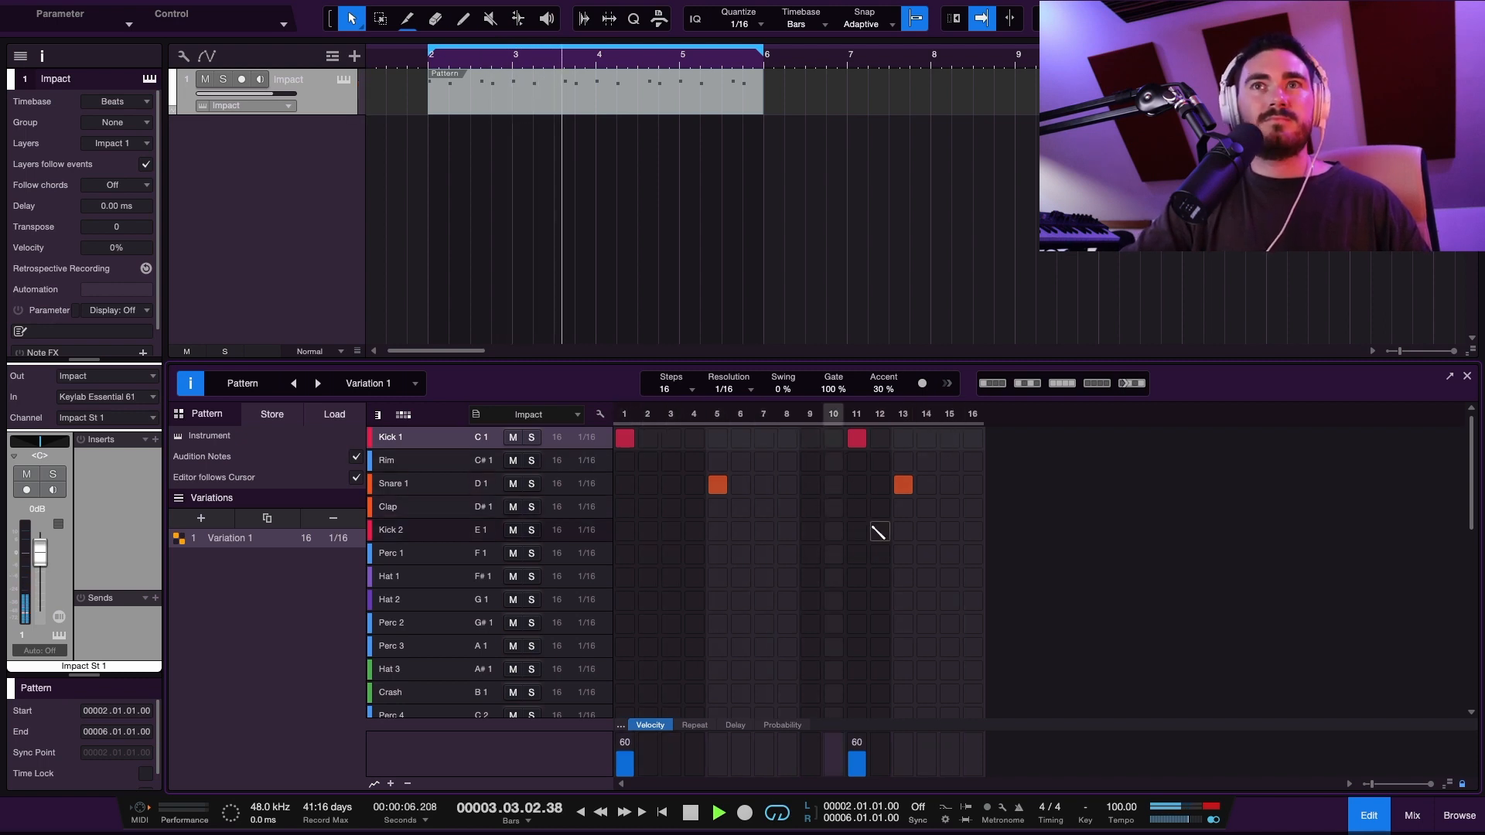
key("space")
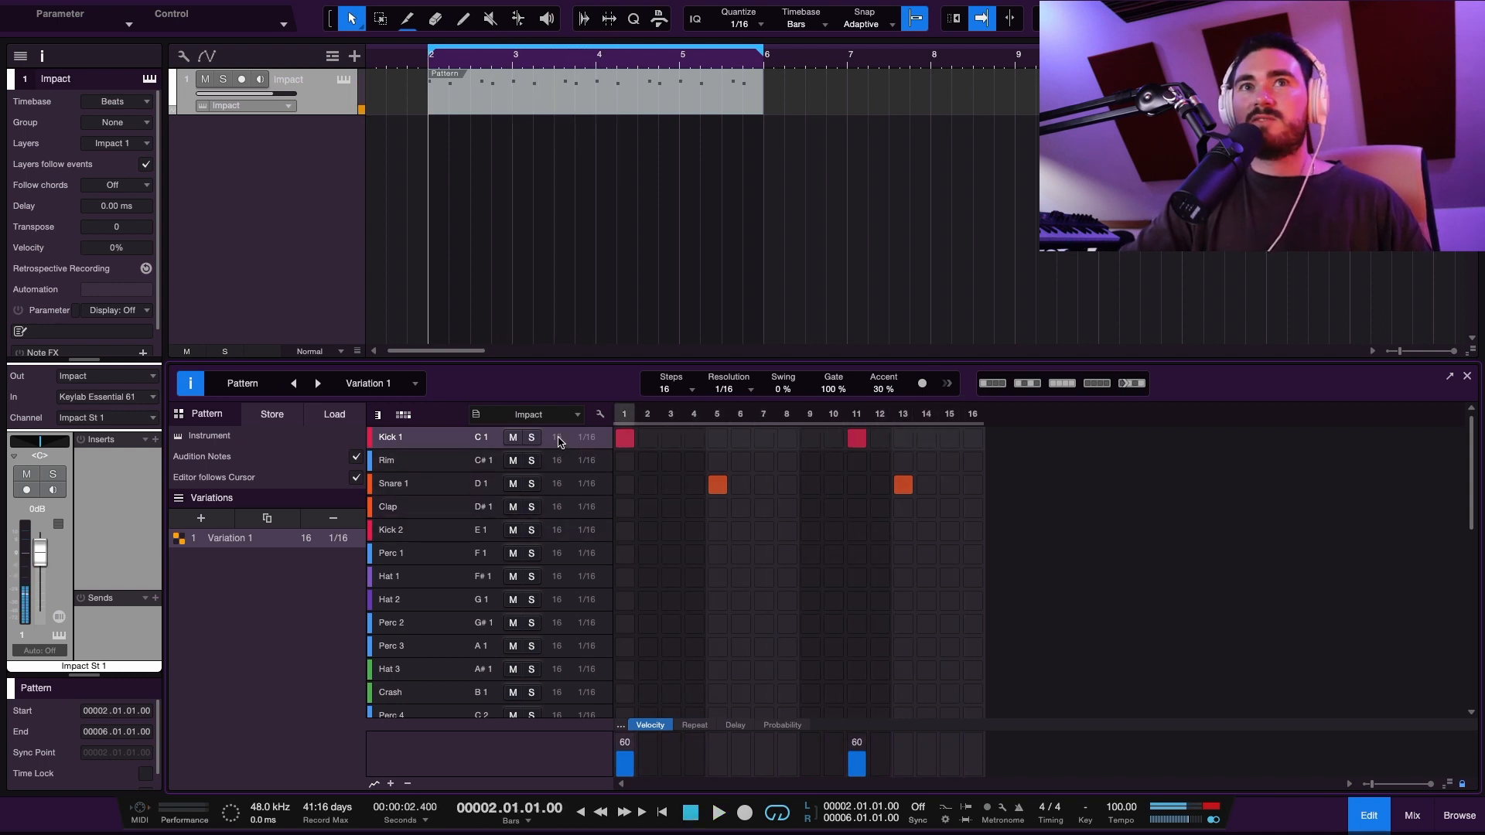
Set the Kick 1 lane's length to 32 steps.
left_click(558, 439)
left_click(711, 478)
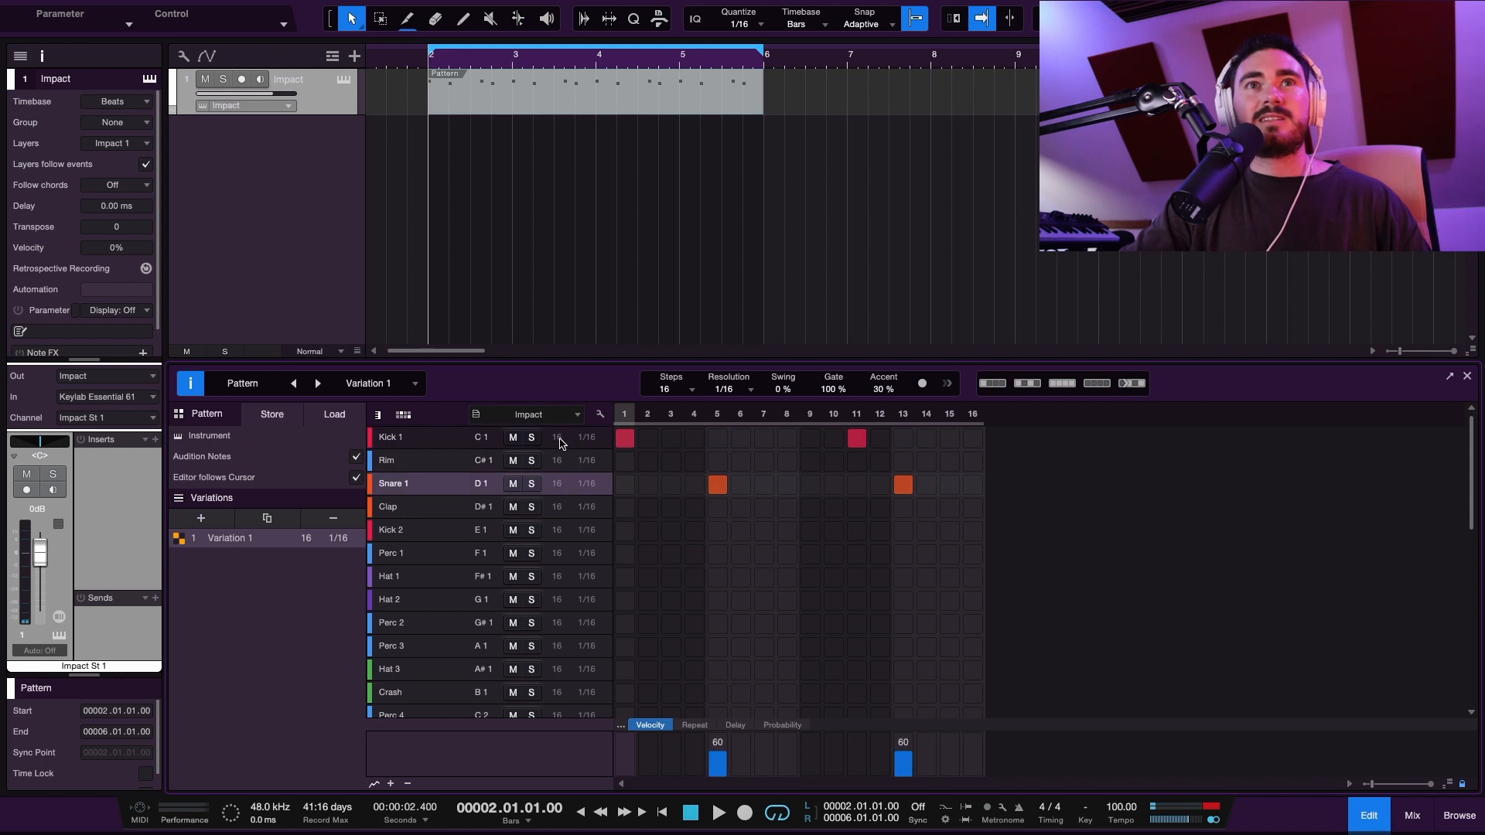
left_click(558, 439)
type("32")
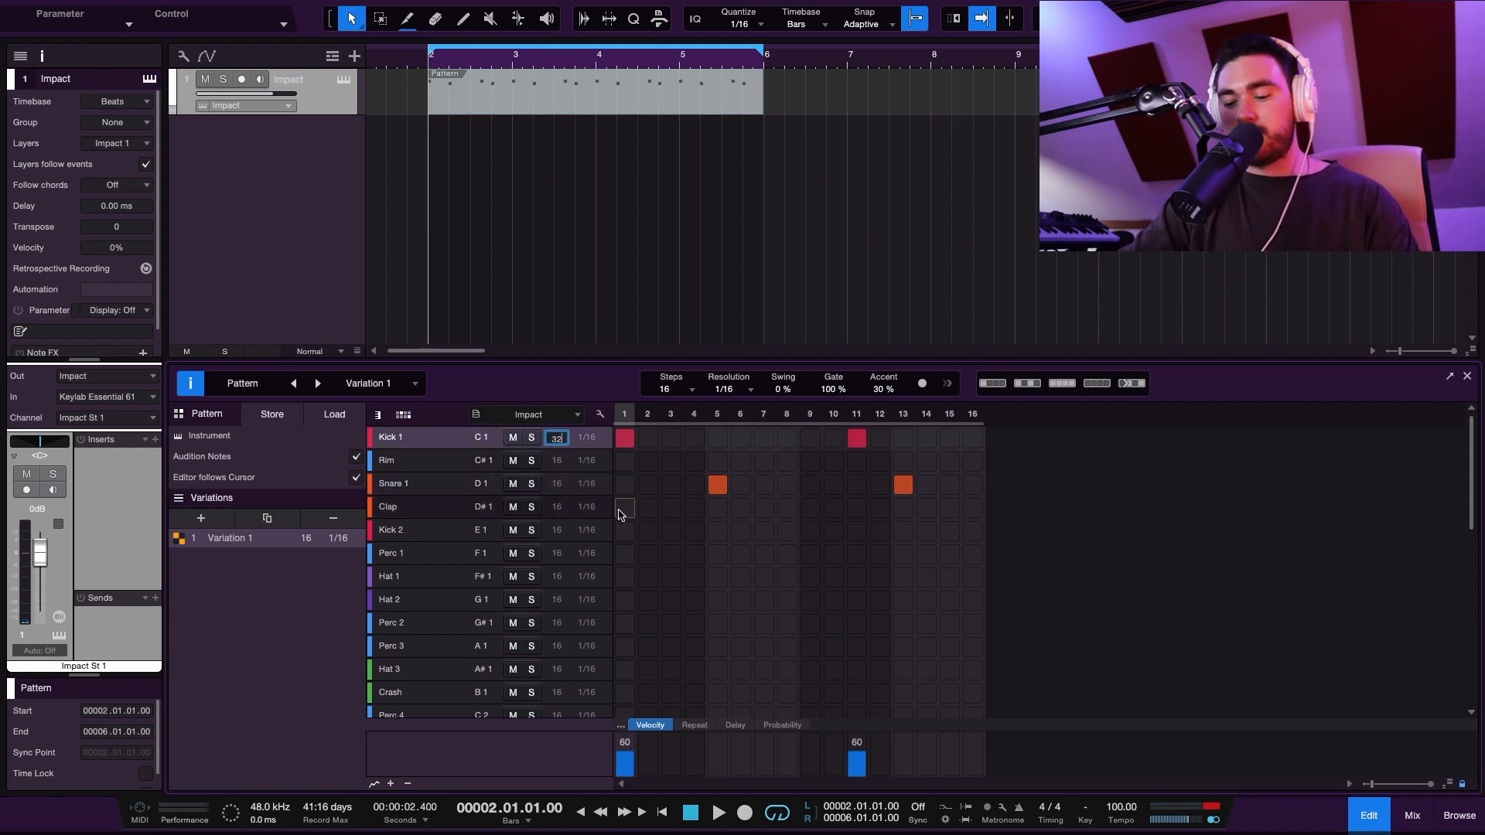
key("Return")
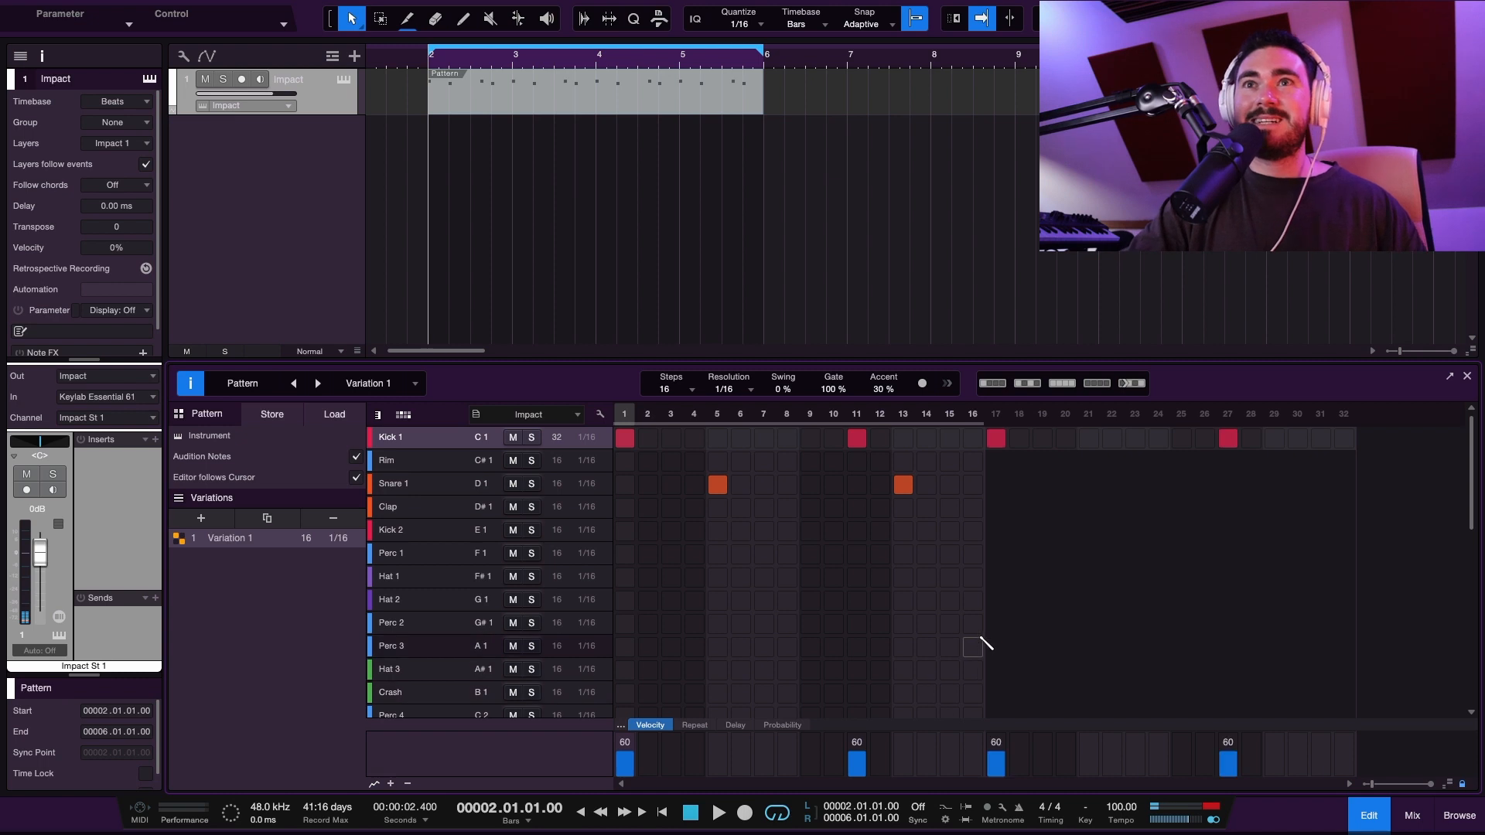
Add a softer Kick 1 hit on step 26 with velocity 32 and listen to the pattern.
left_click(1207, 443)
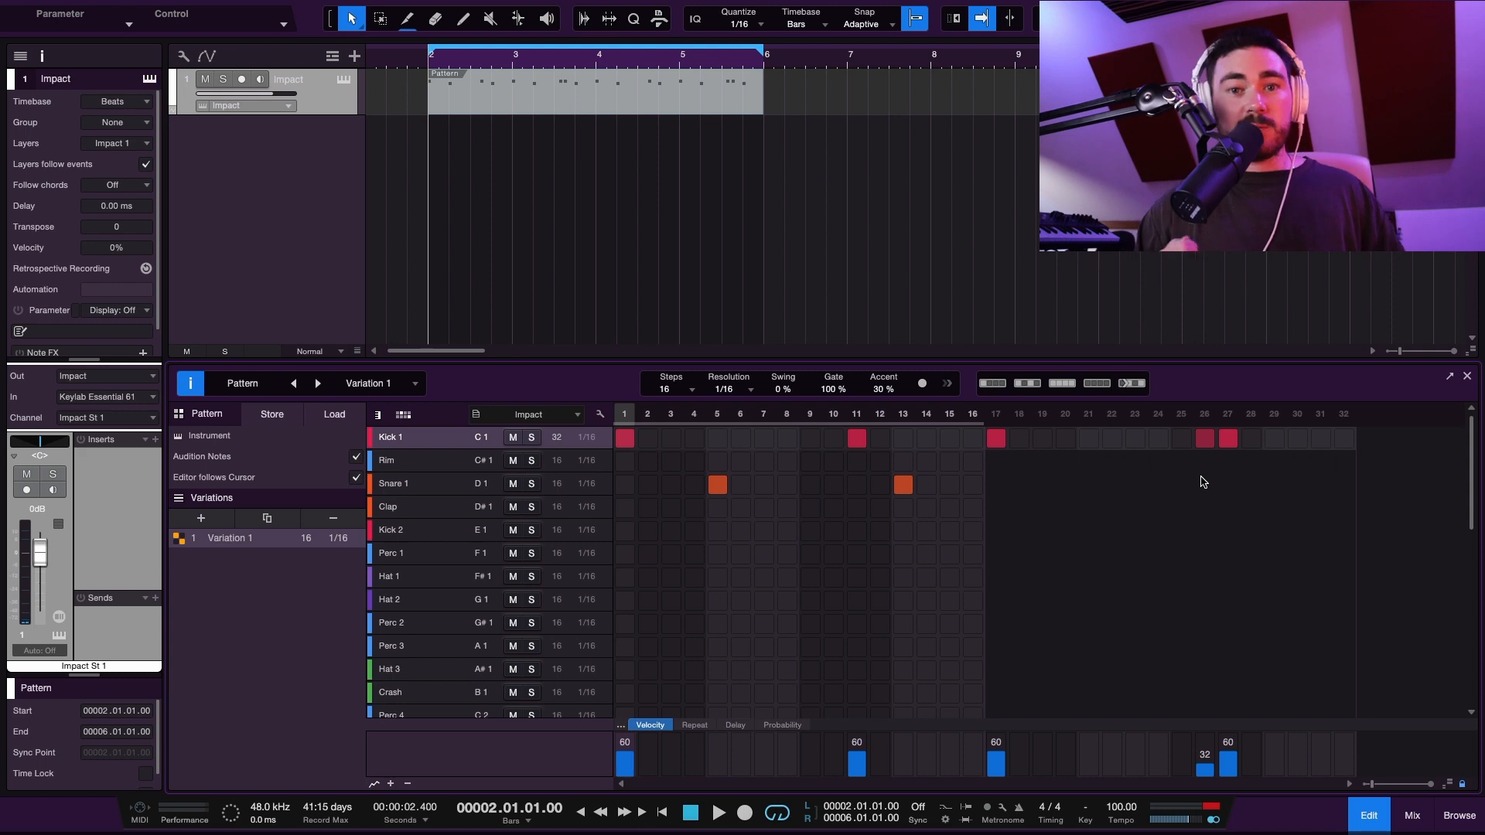
key("space")
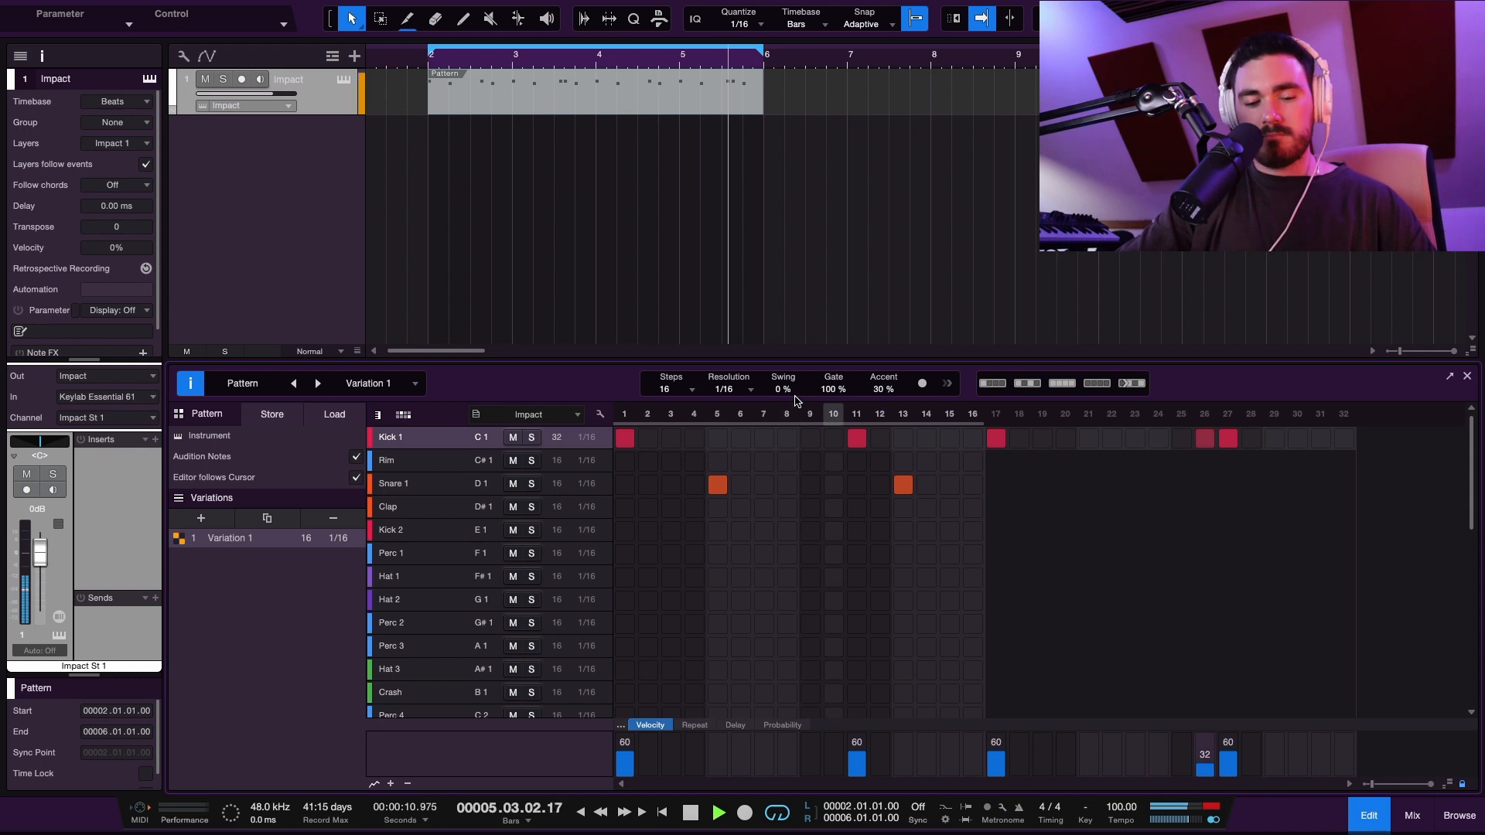
key("space")
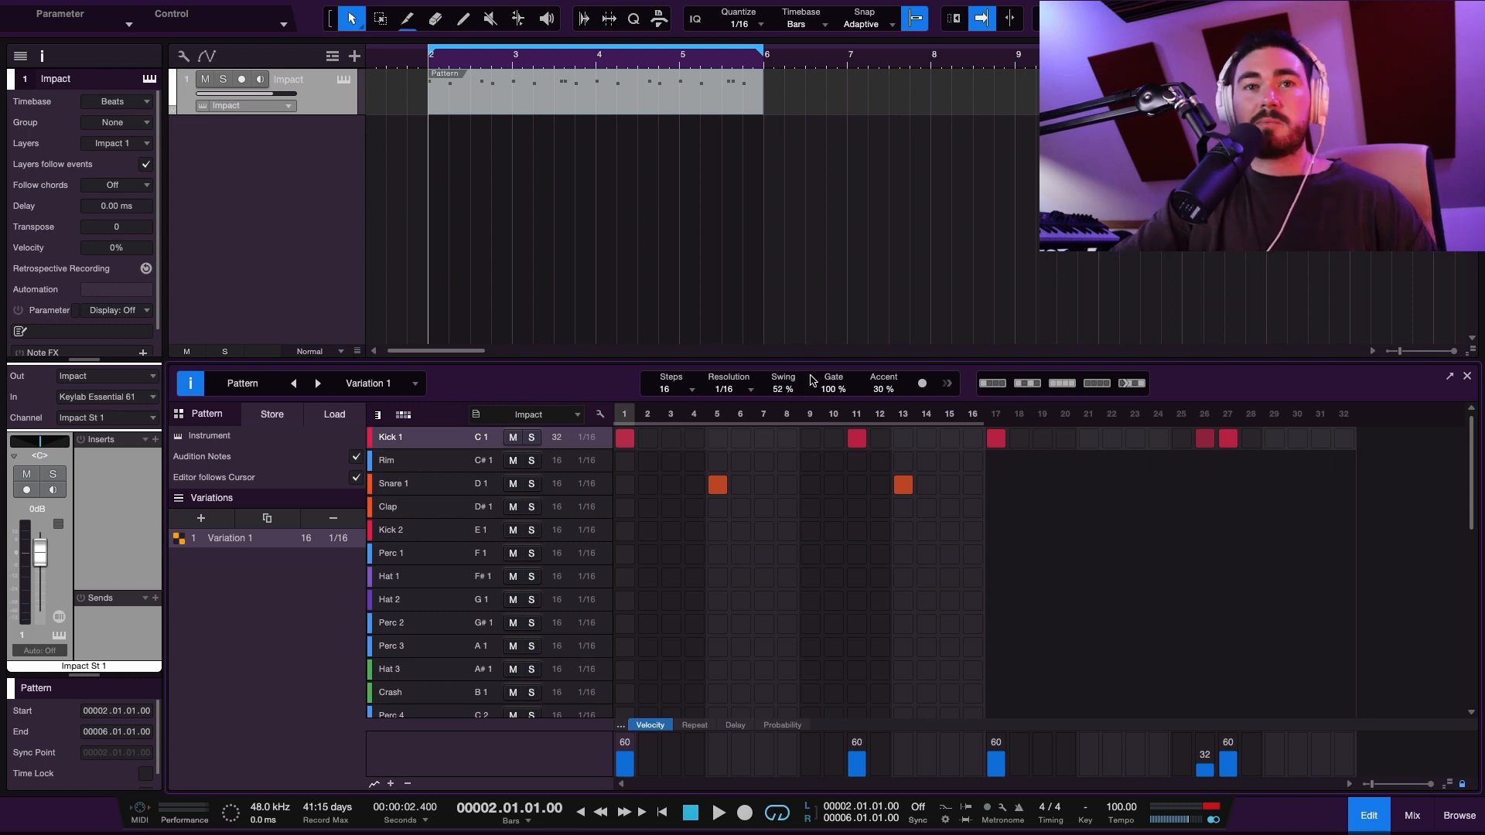
Audition the groove with 52 % swing, and set the pattern's swing to 30 % and listen again.
key("space")
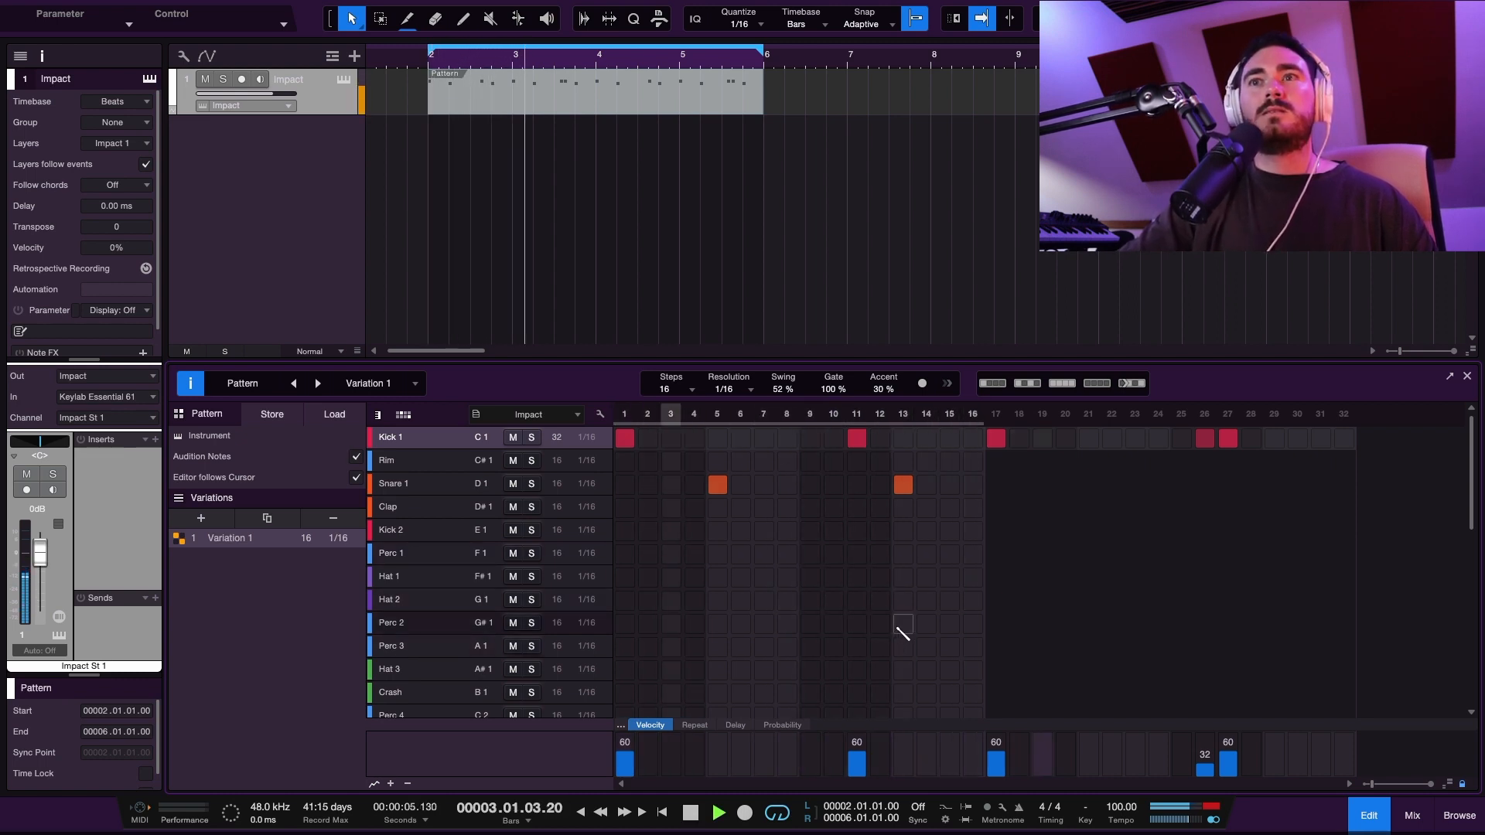
key("space")
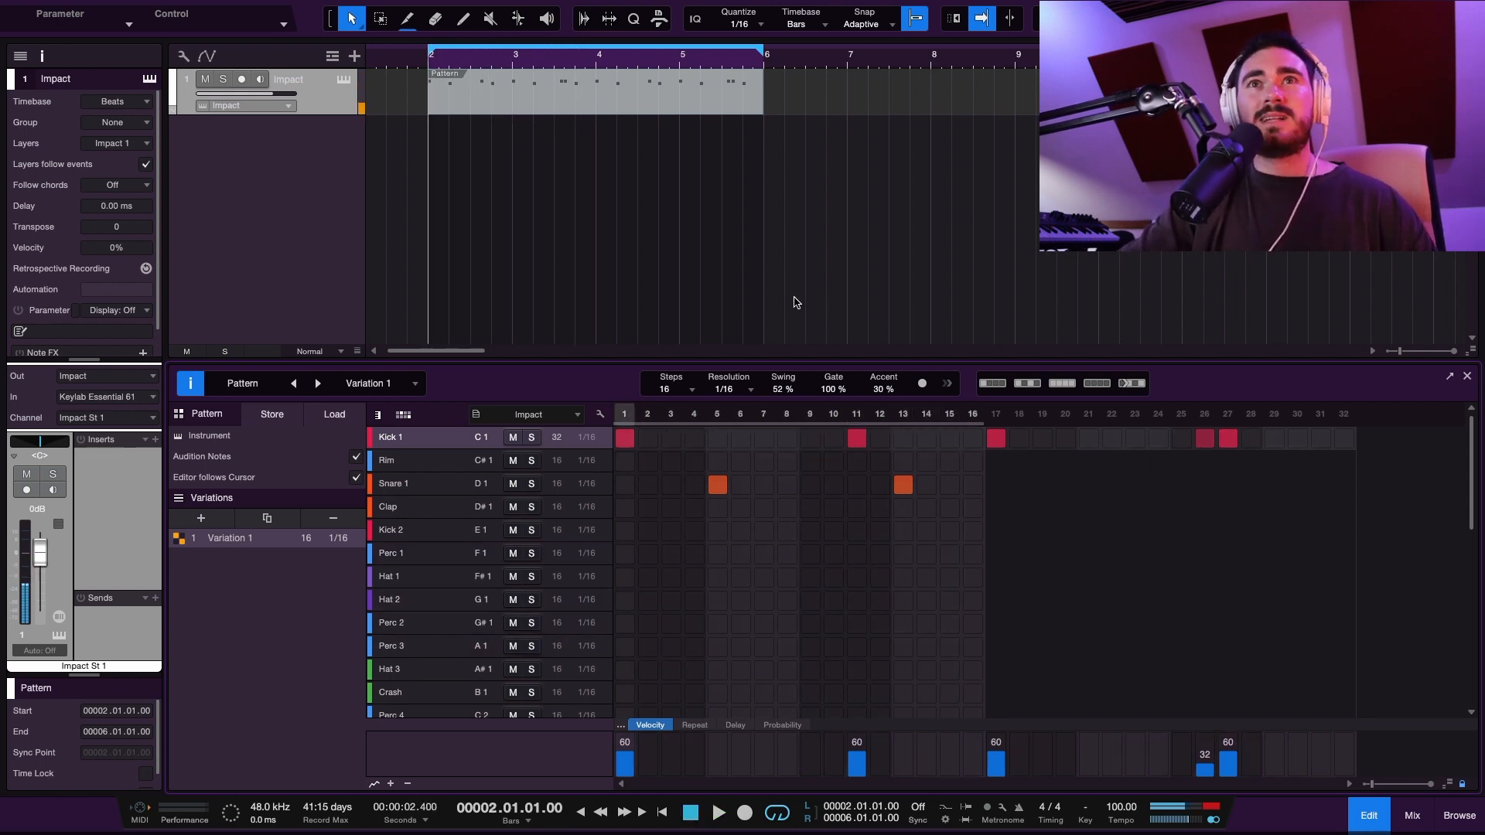
key("space")
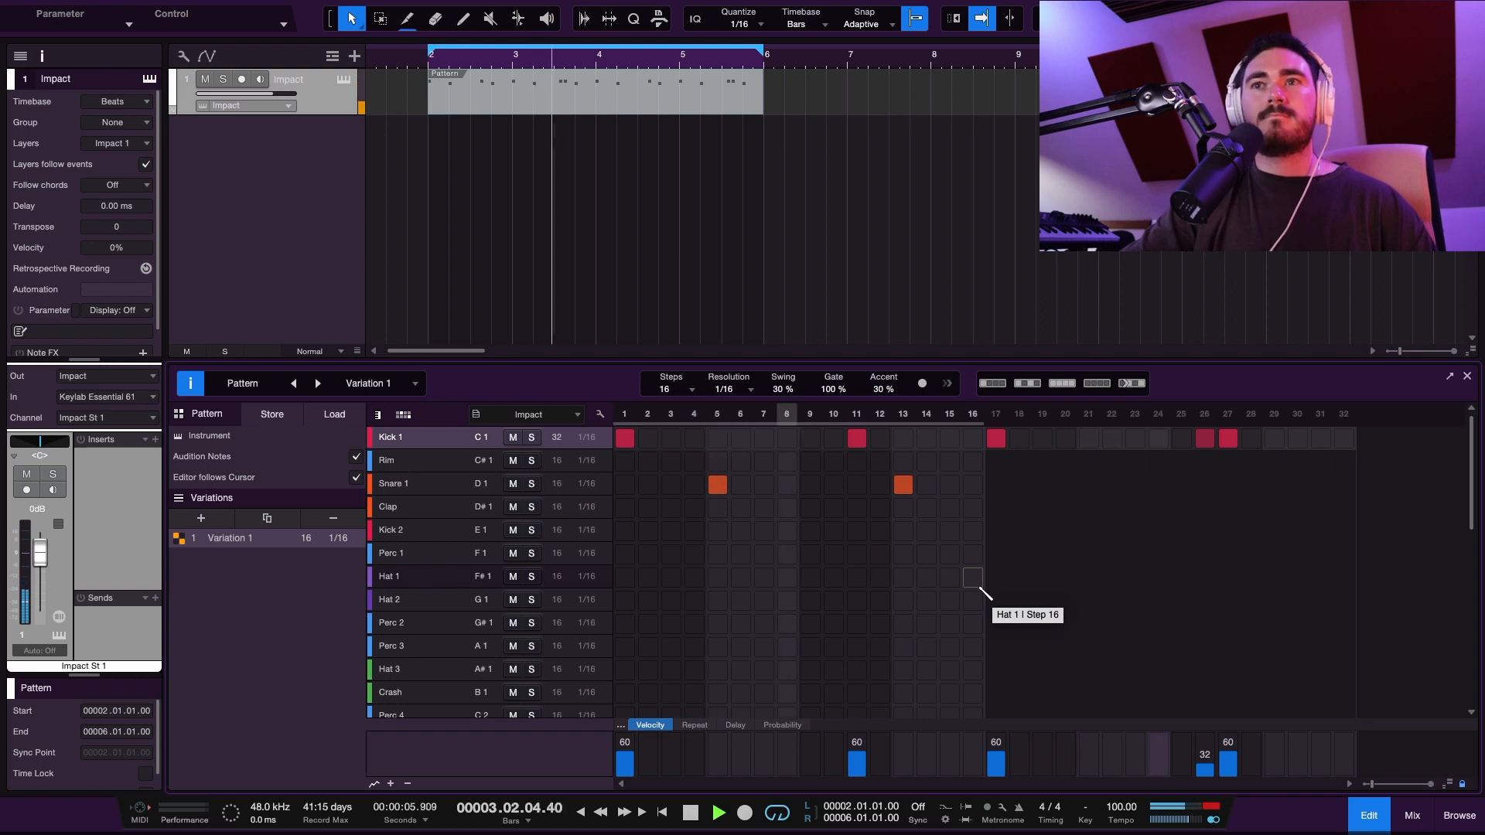
key("space")
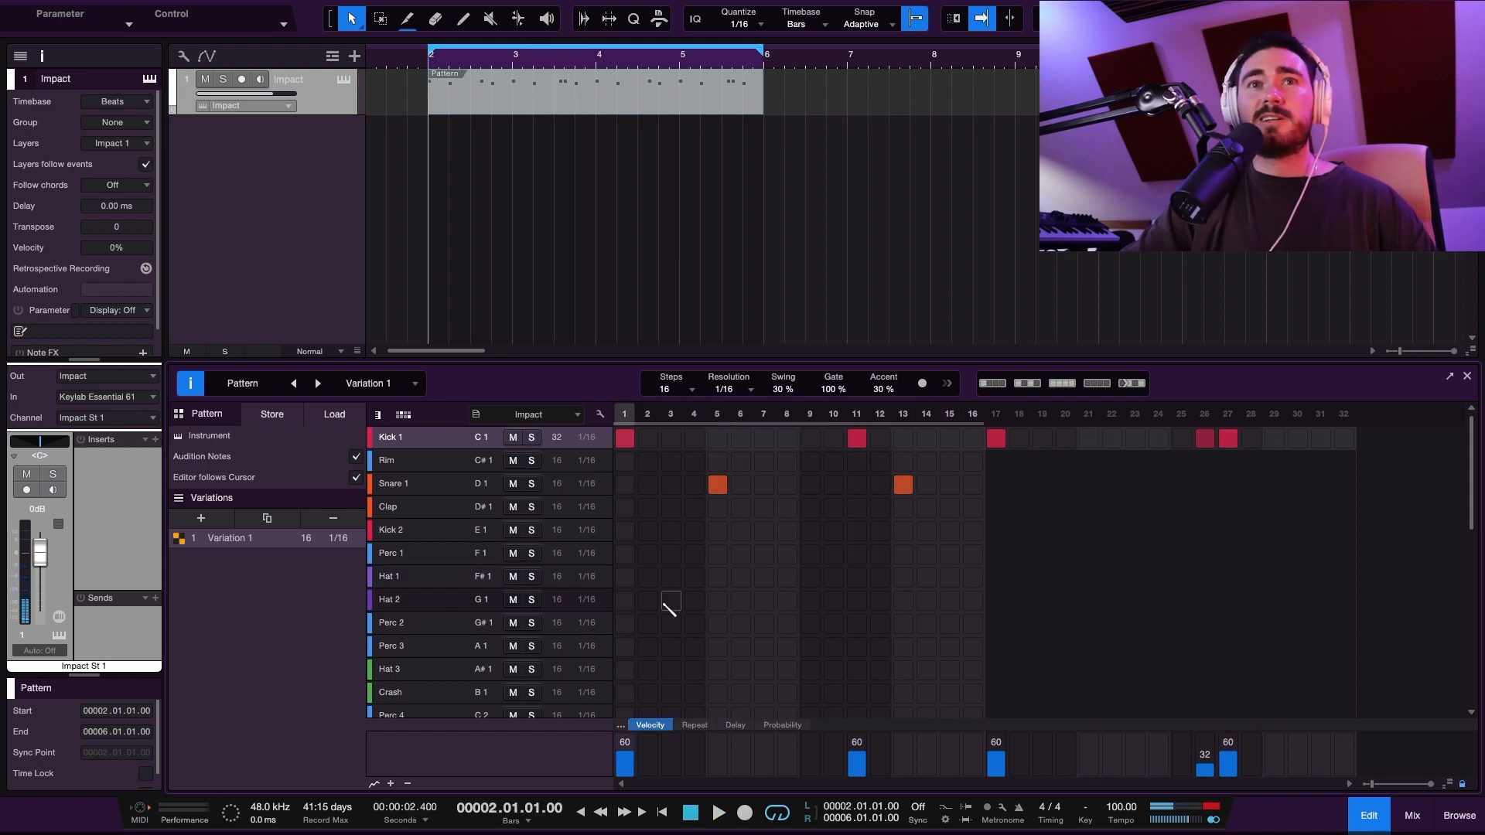
Place Hat 1 hits on steps 1, 3, 5 and 7 and solo the Hat 1 lane.
left_click(416, 587)
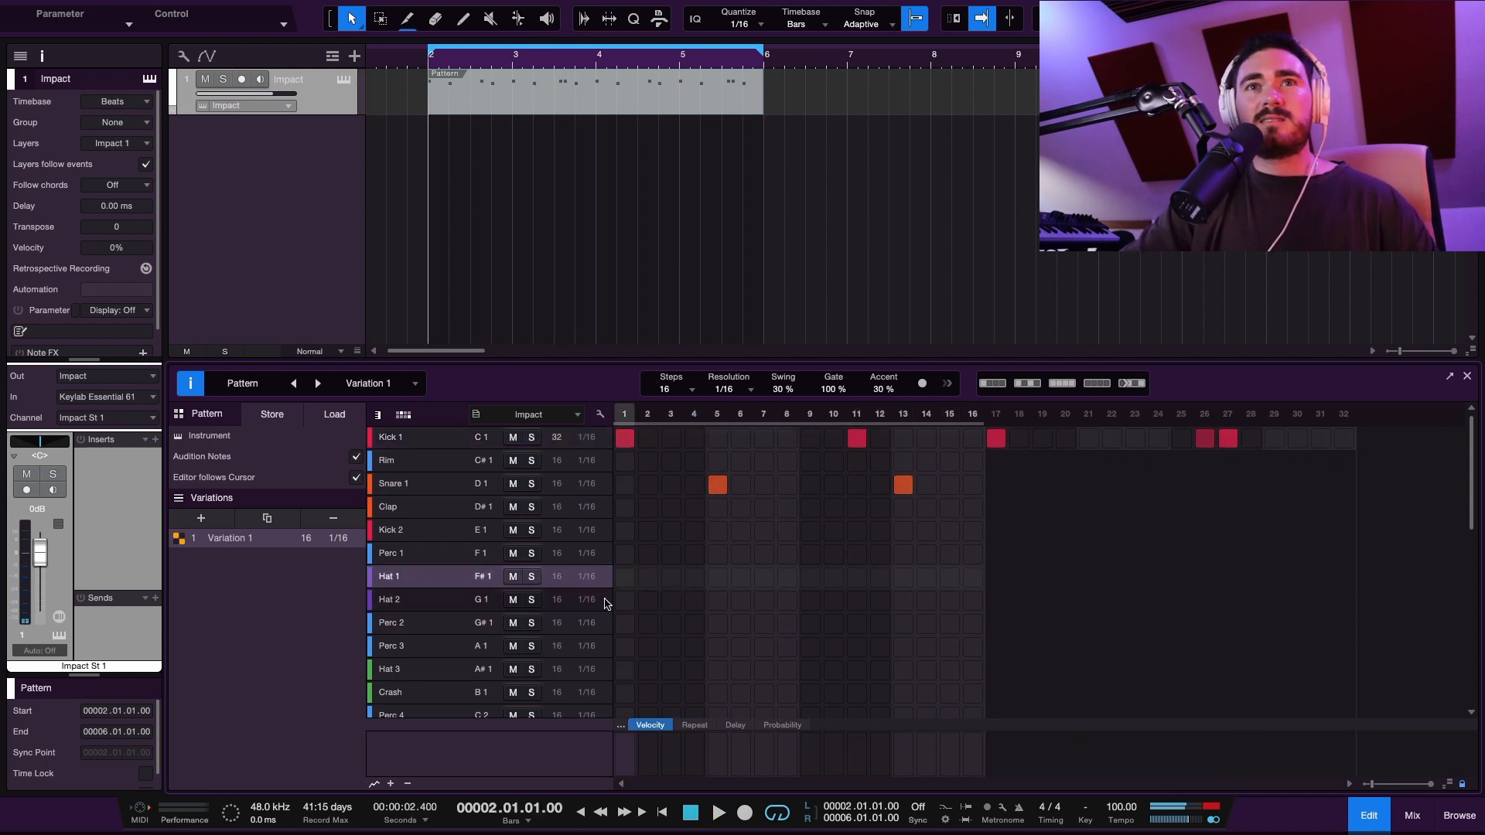
left_click(624, 576)
left_click(671, 577)
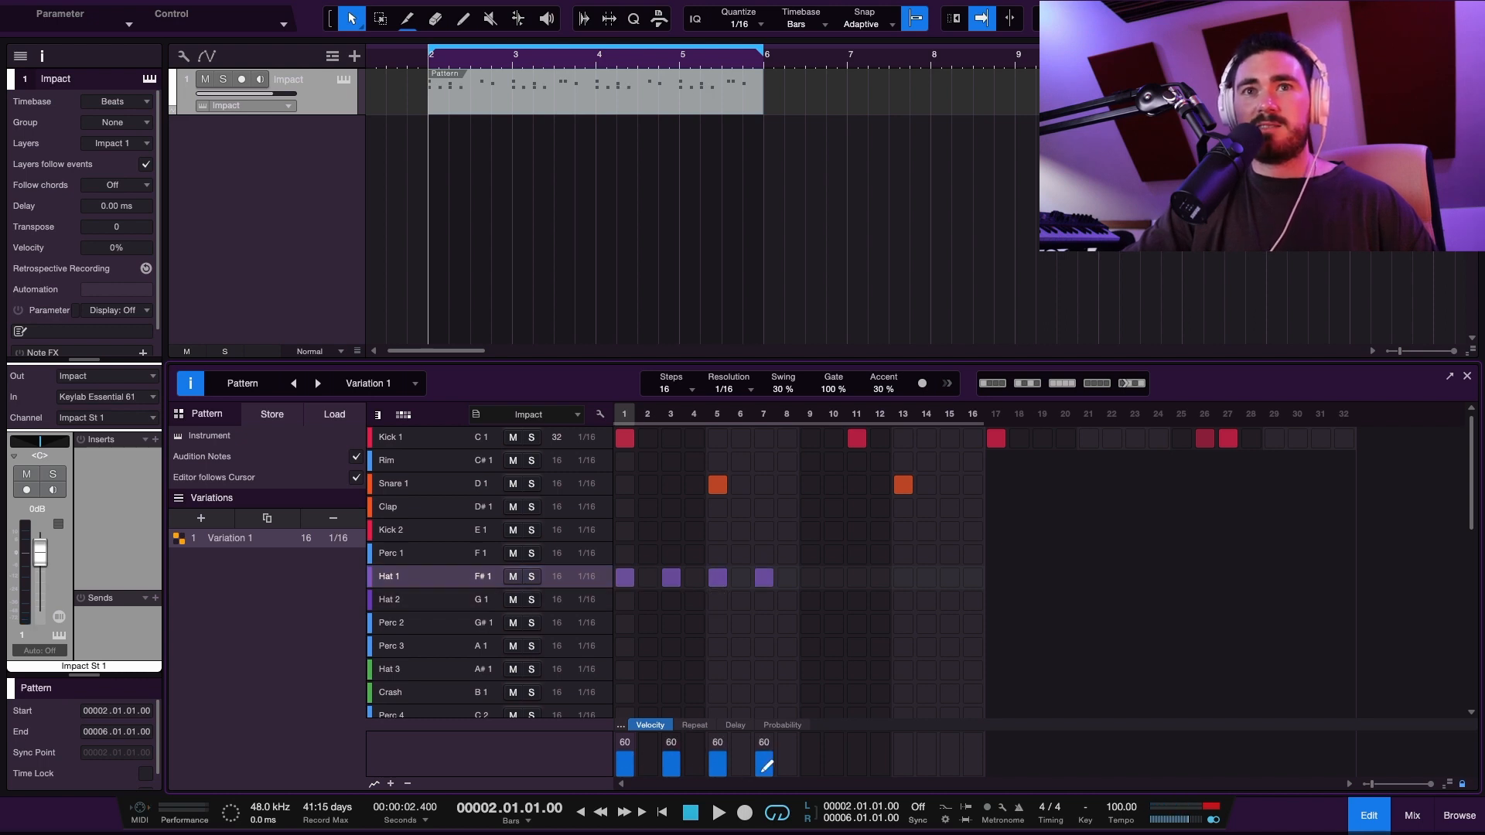
left_click(531, 576)
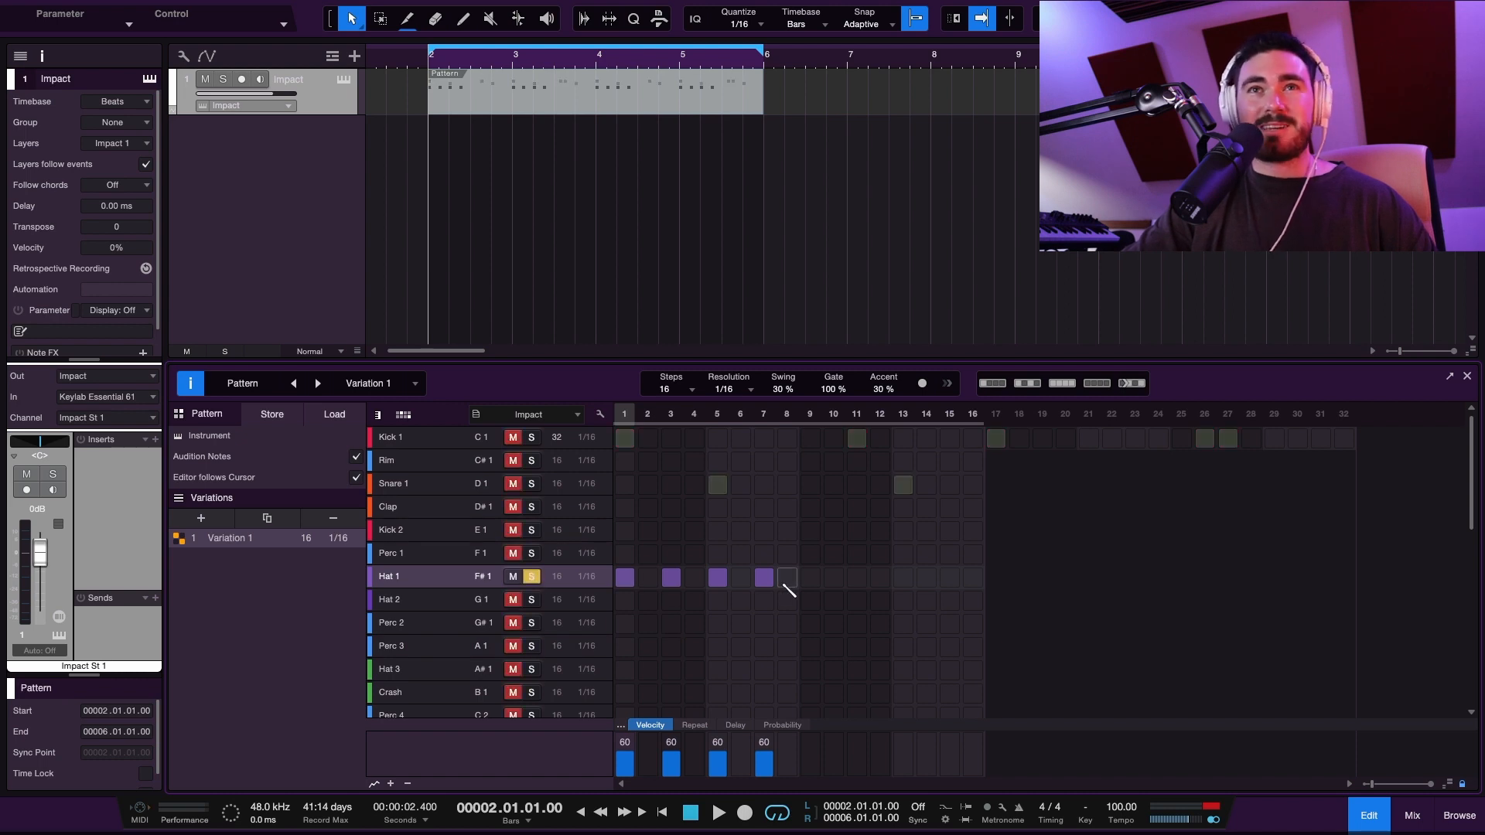
Try repeating the equal-velocity Hat 1 hits across all 16 steps, listen to them, and undo the repetition.
key("space")
key("space")
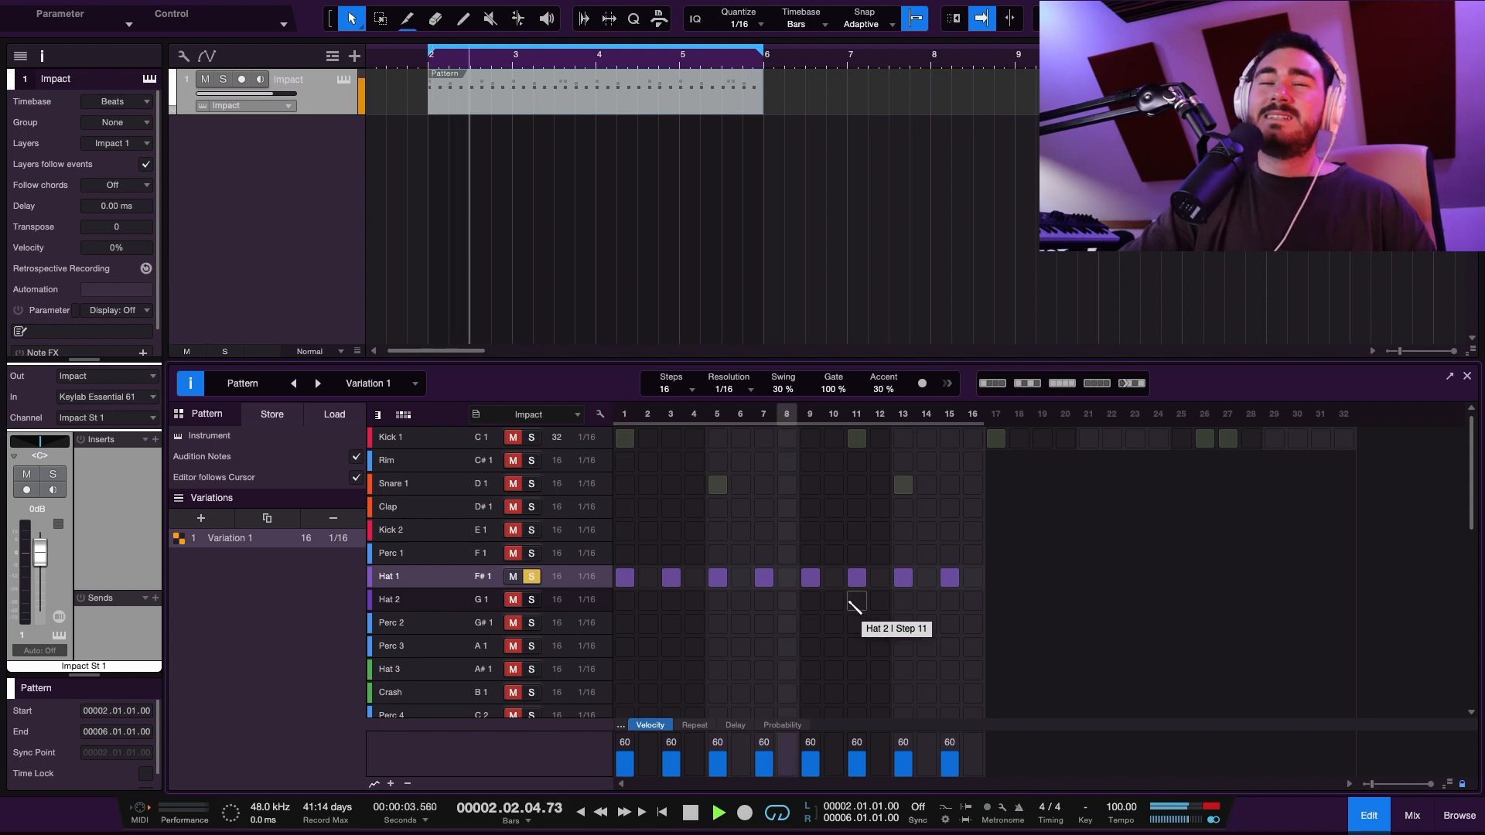
key("space")
key("ctrl+z")
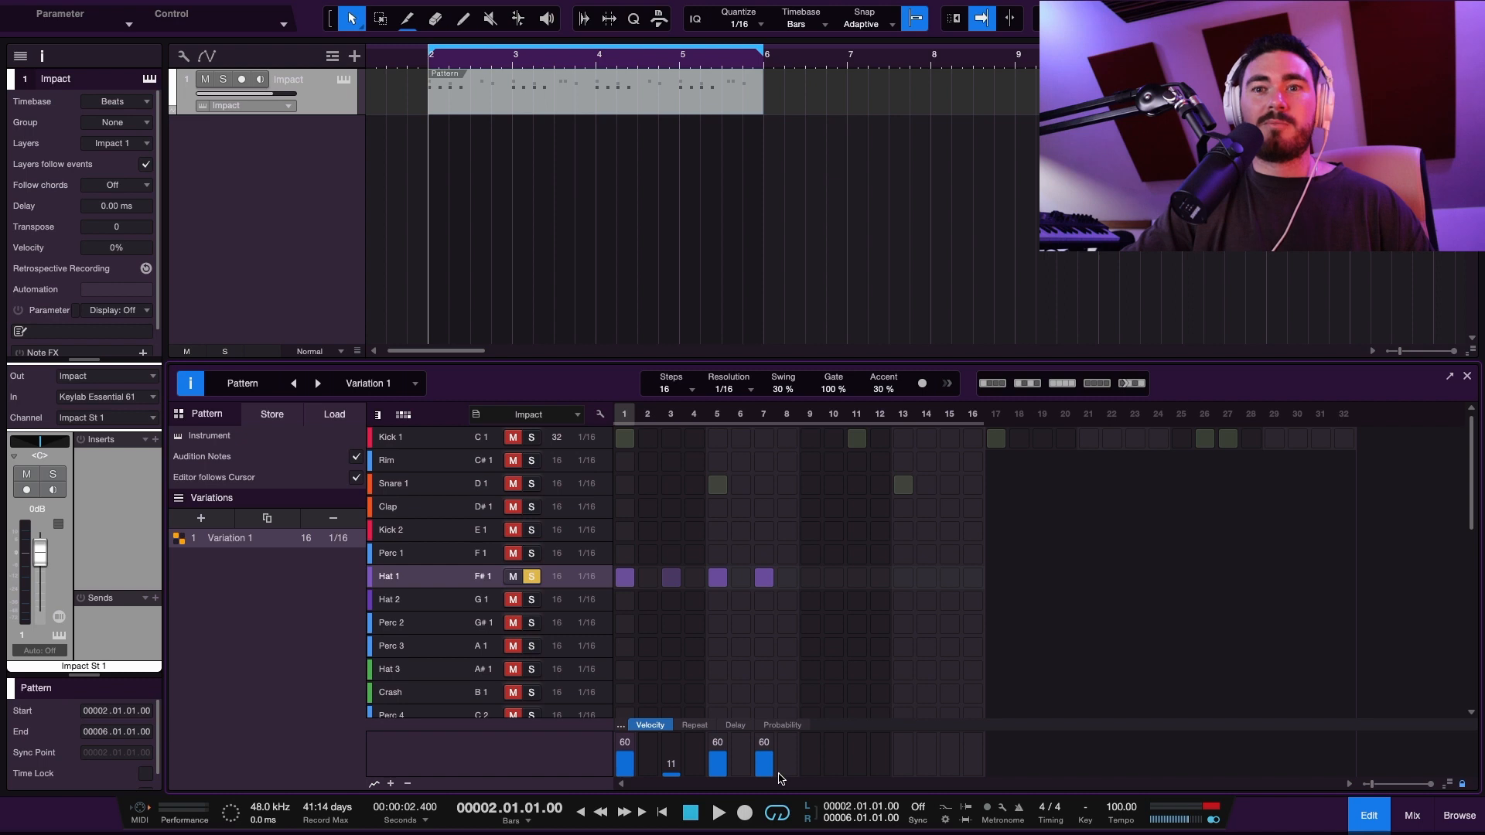
Repeat the Hat 1 hits across 16 steps with velocities 14, 12, 19 and 14 on steps 3, 7, 11 and 15, and unsolo the lane.
key("space")
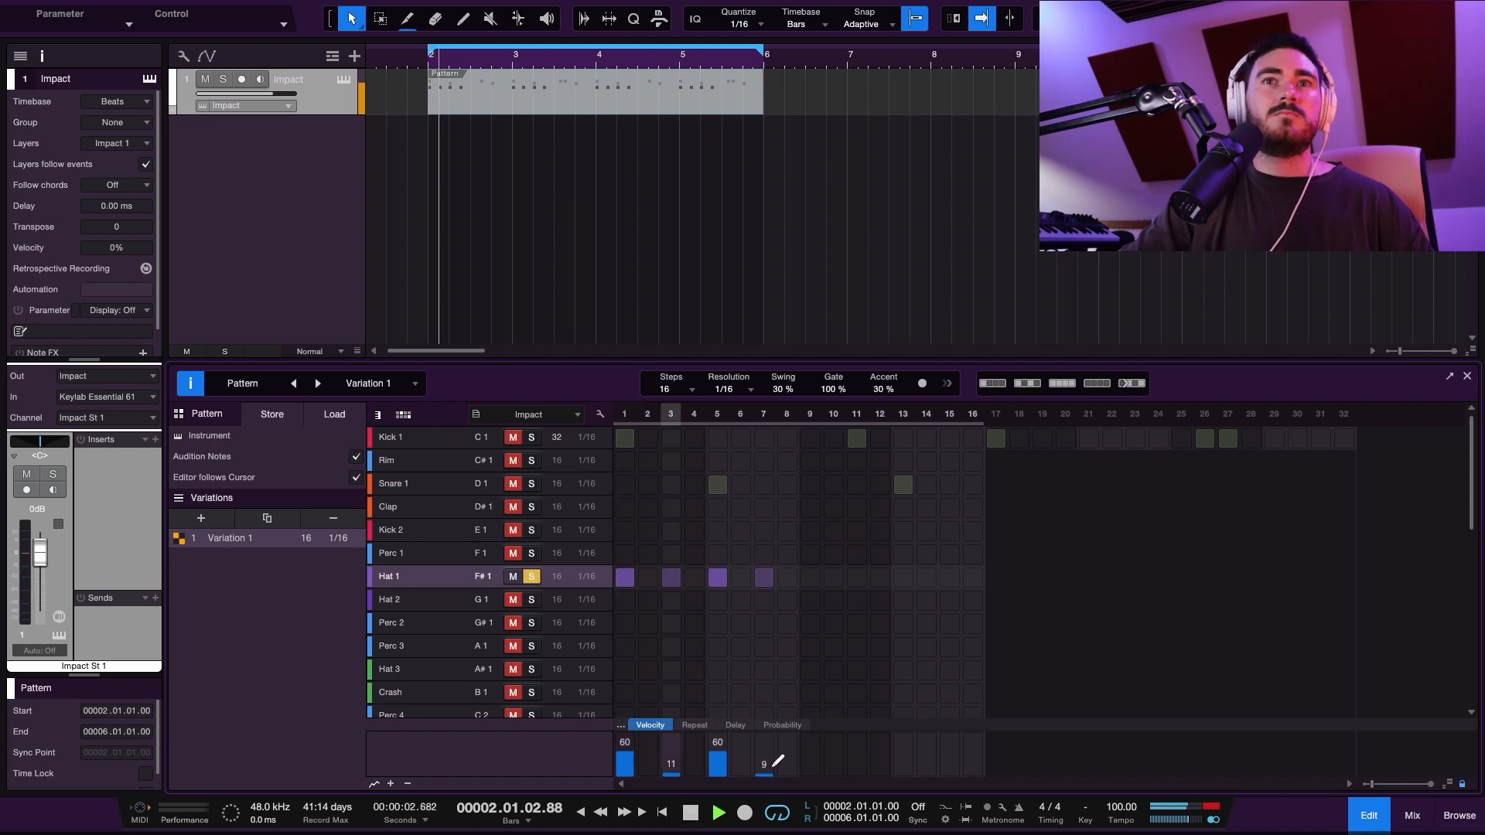
key("ctrl+y")
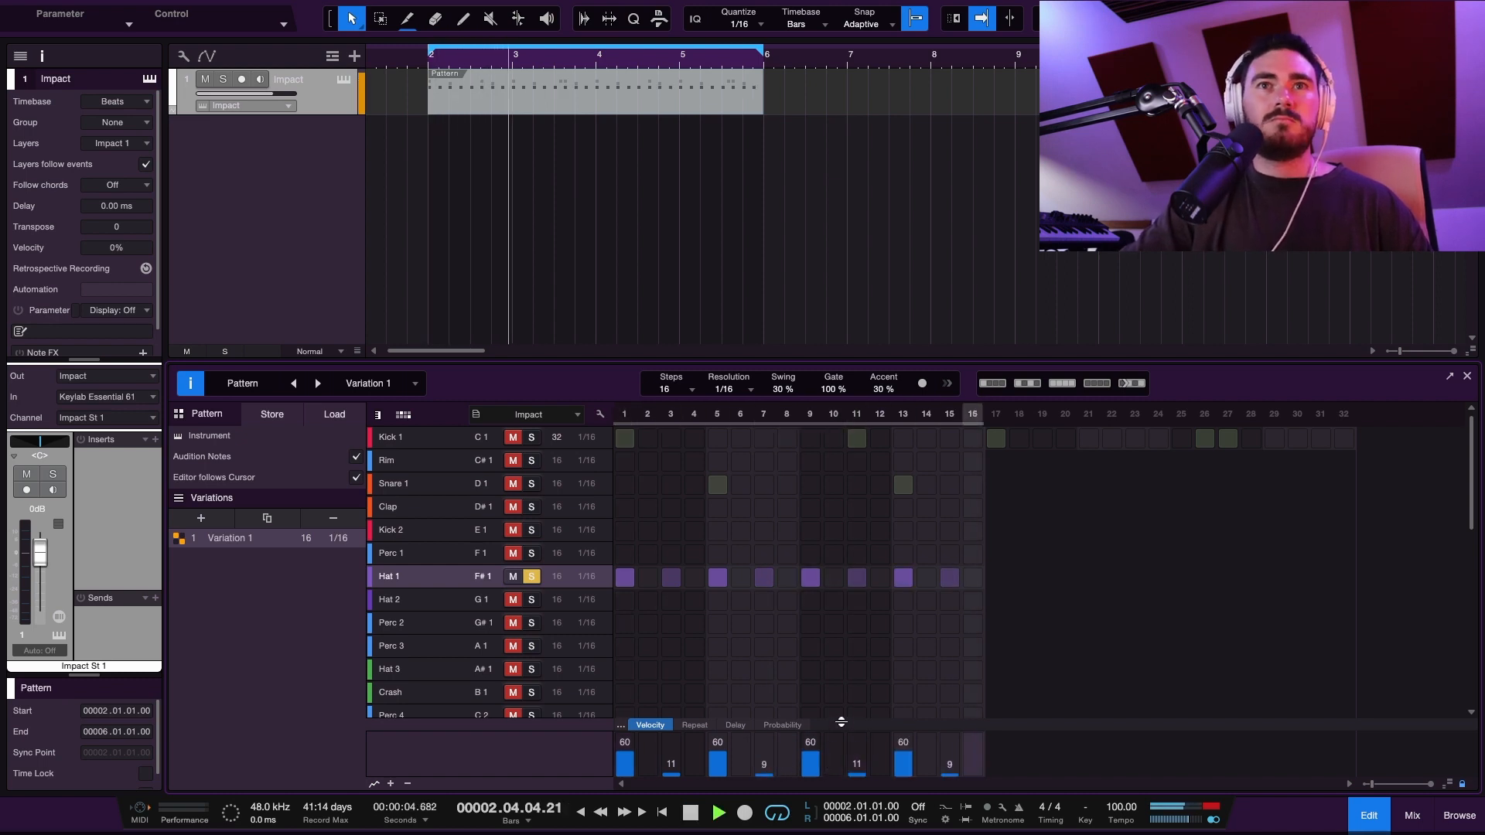
key("space")
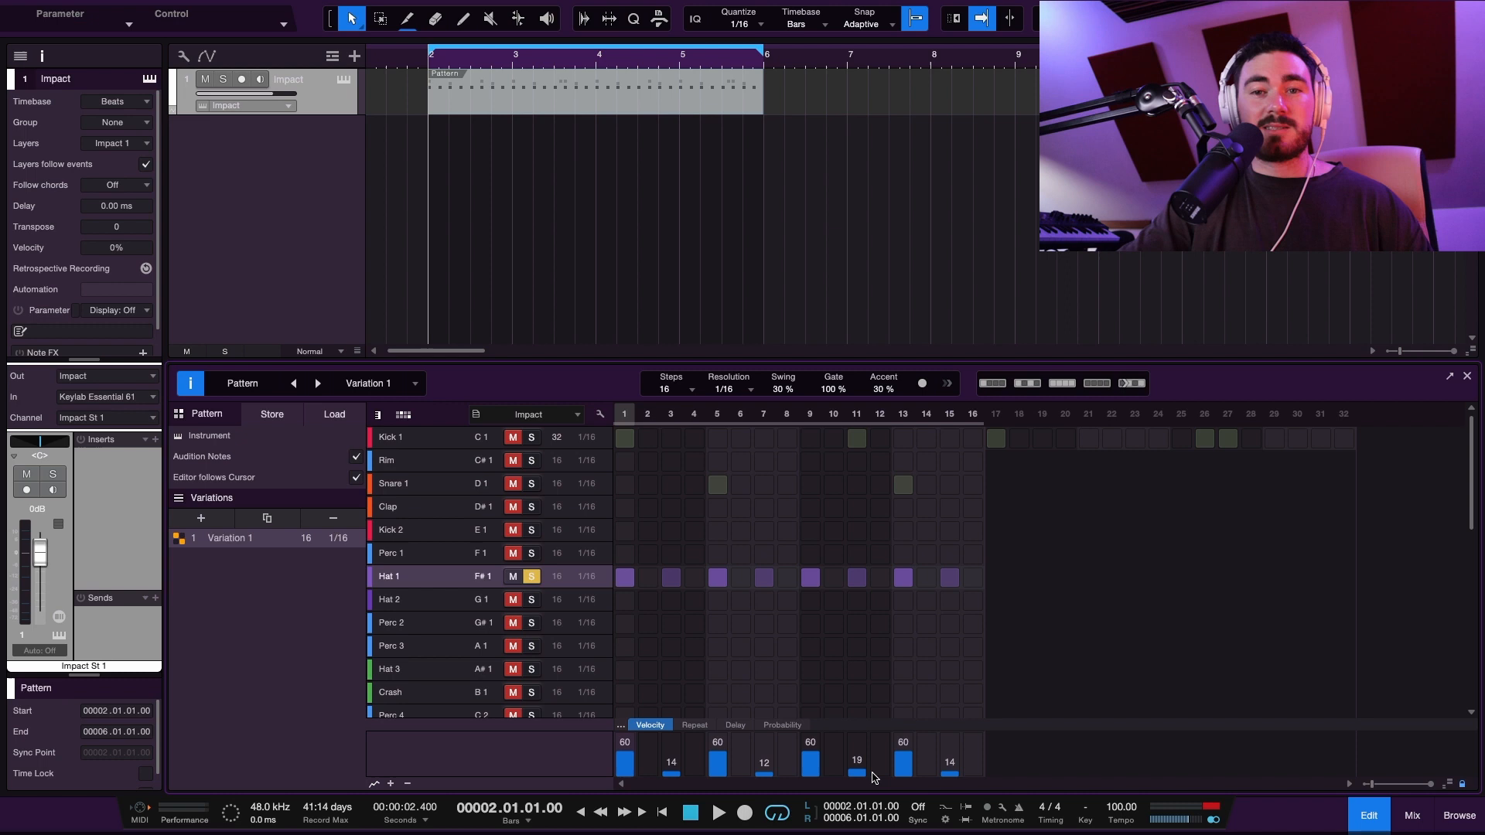
key("space")
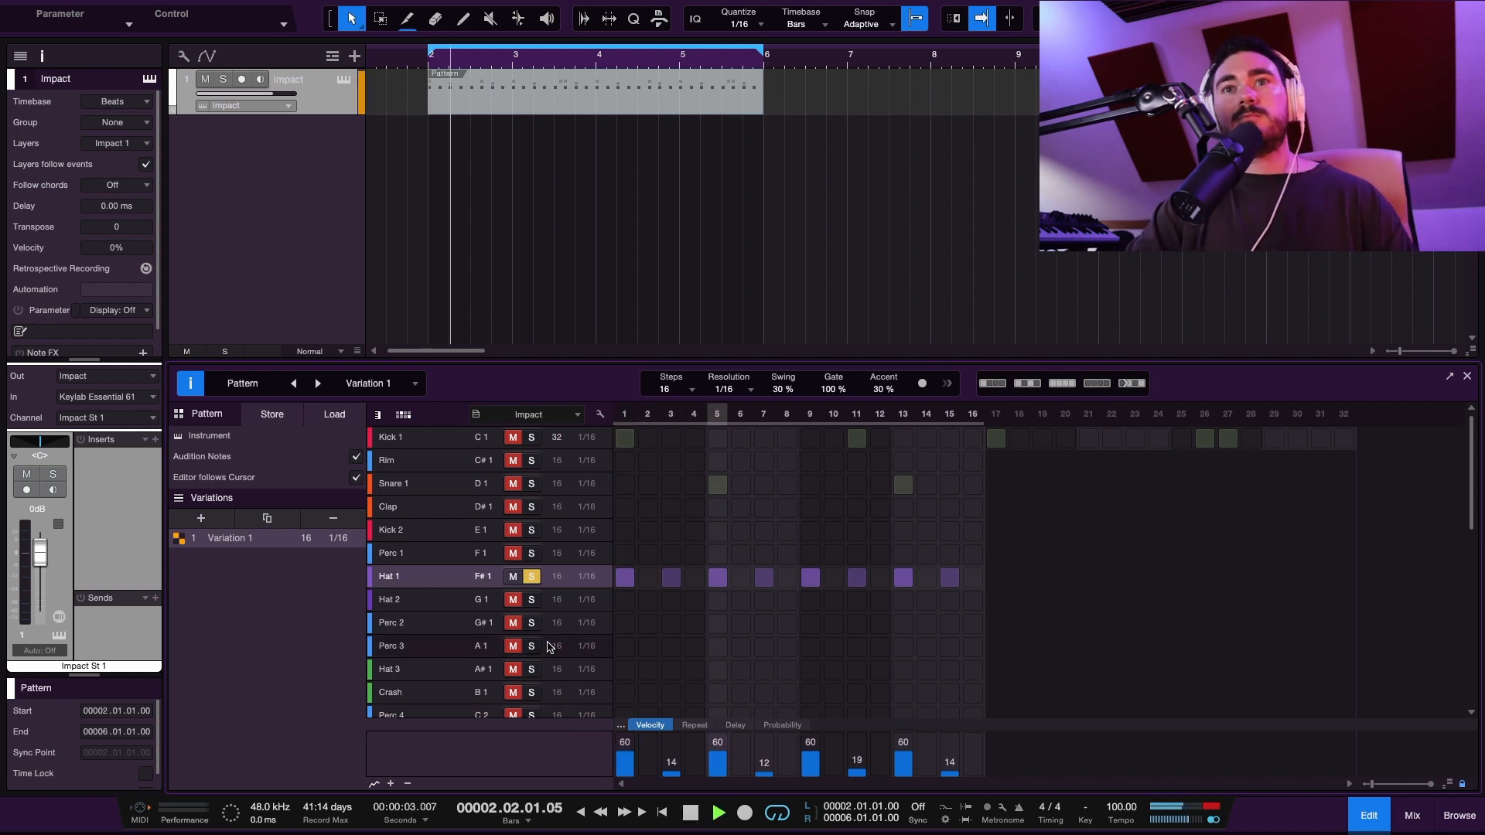
left_click(532, 576)
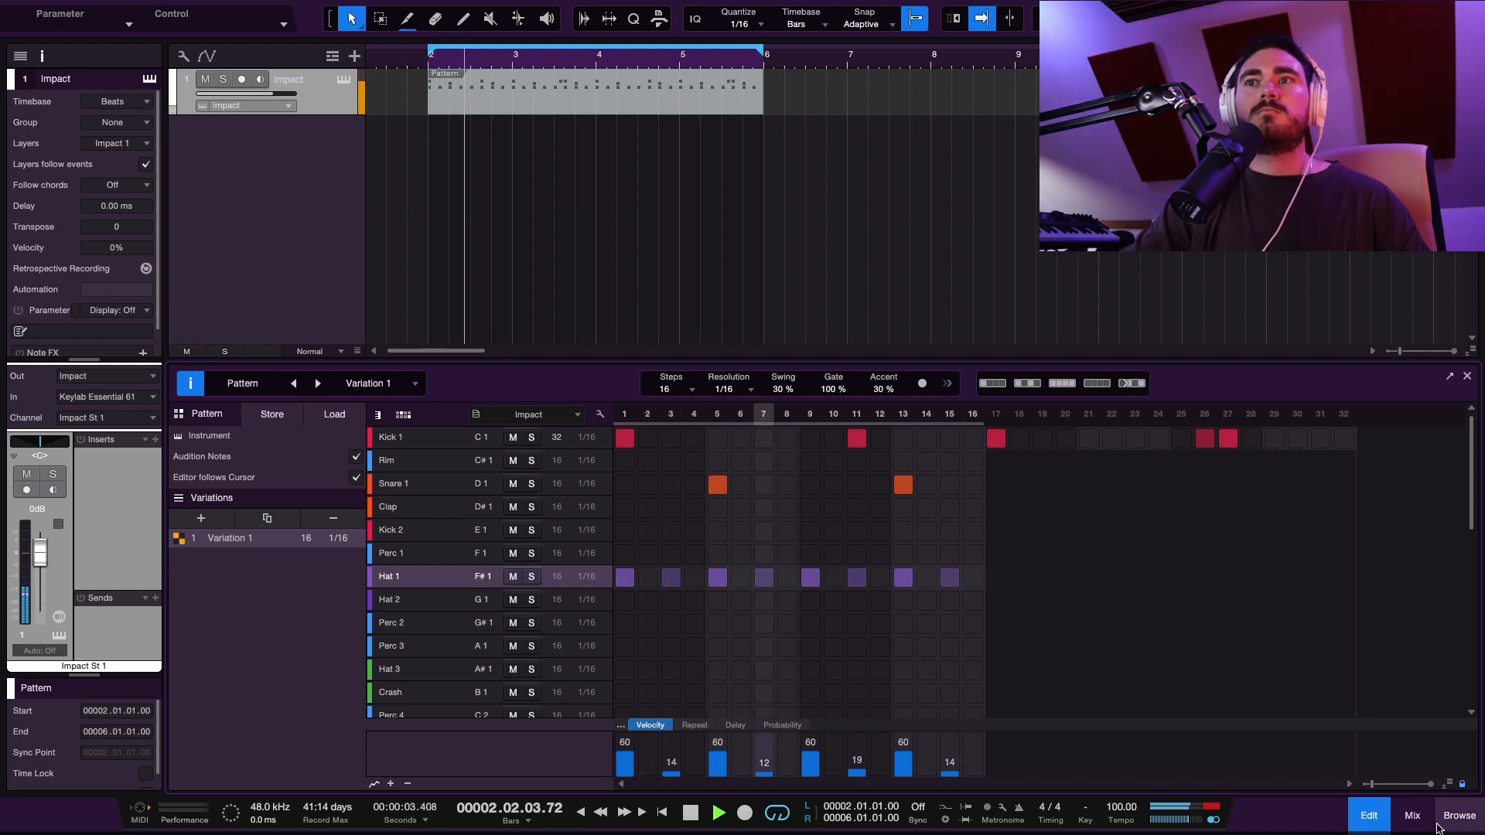
Stop playback and rename the first three Impact channels in the mixer as Kick, Snare and Hat.
left_click(1412, 816)
key("space")
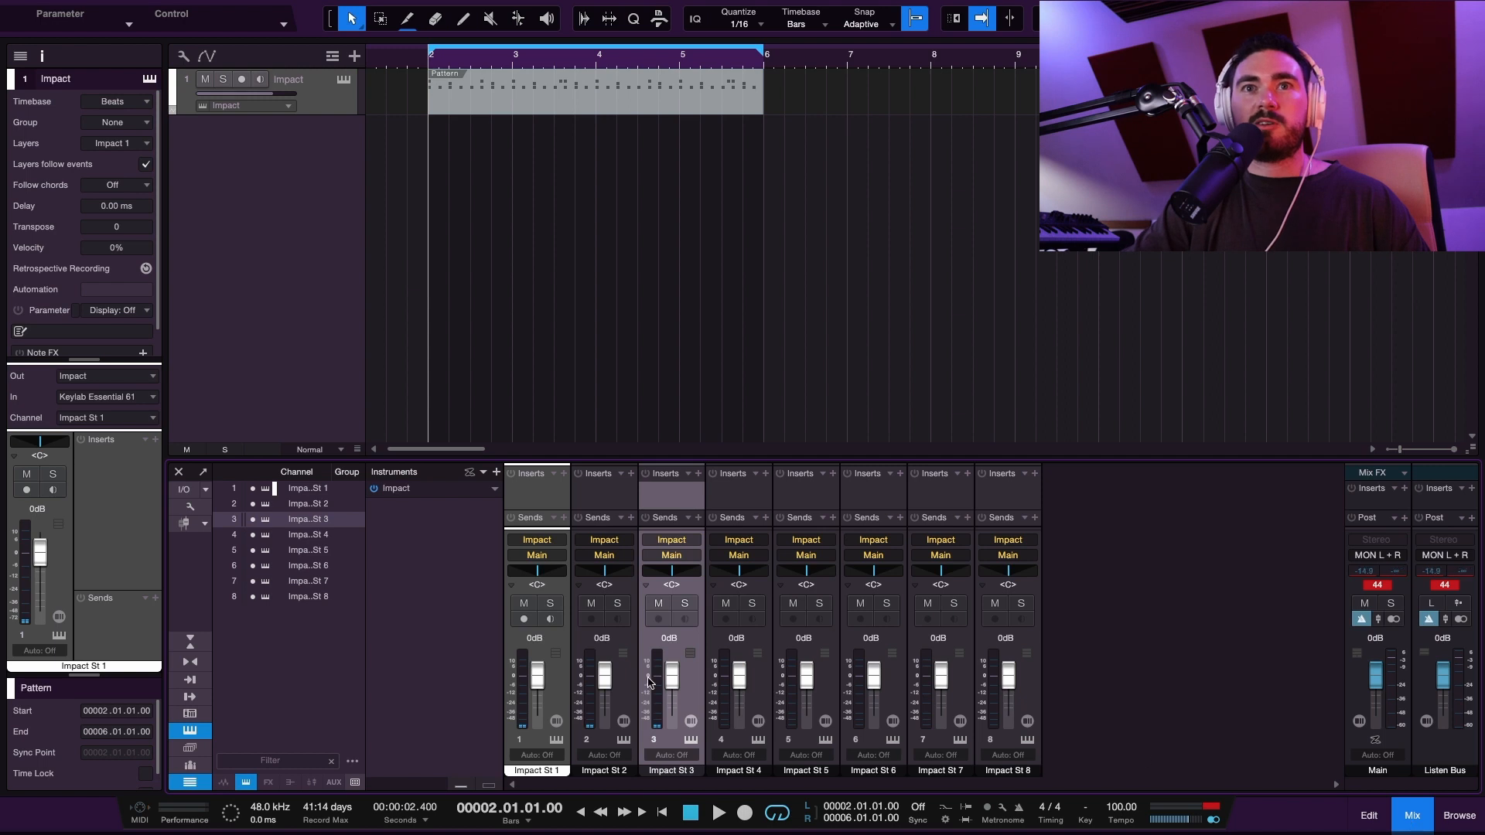
left_click(543, 773)
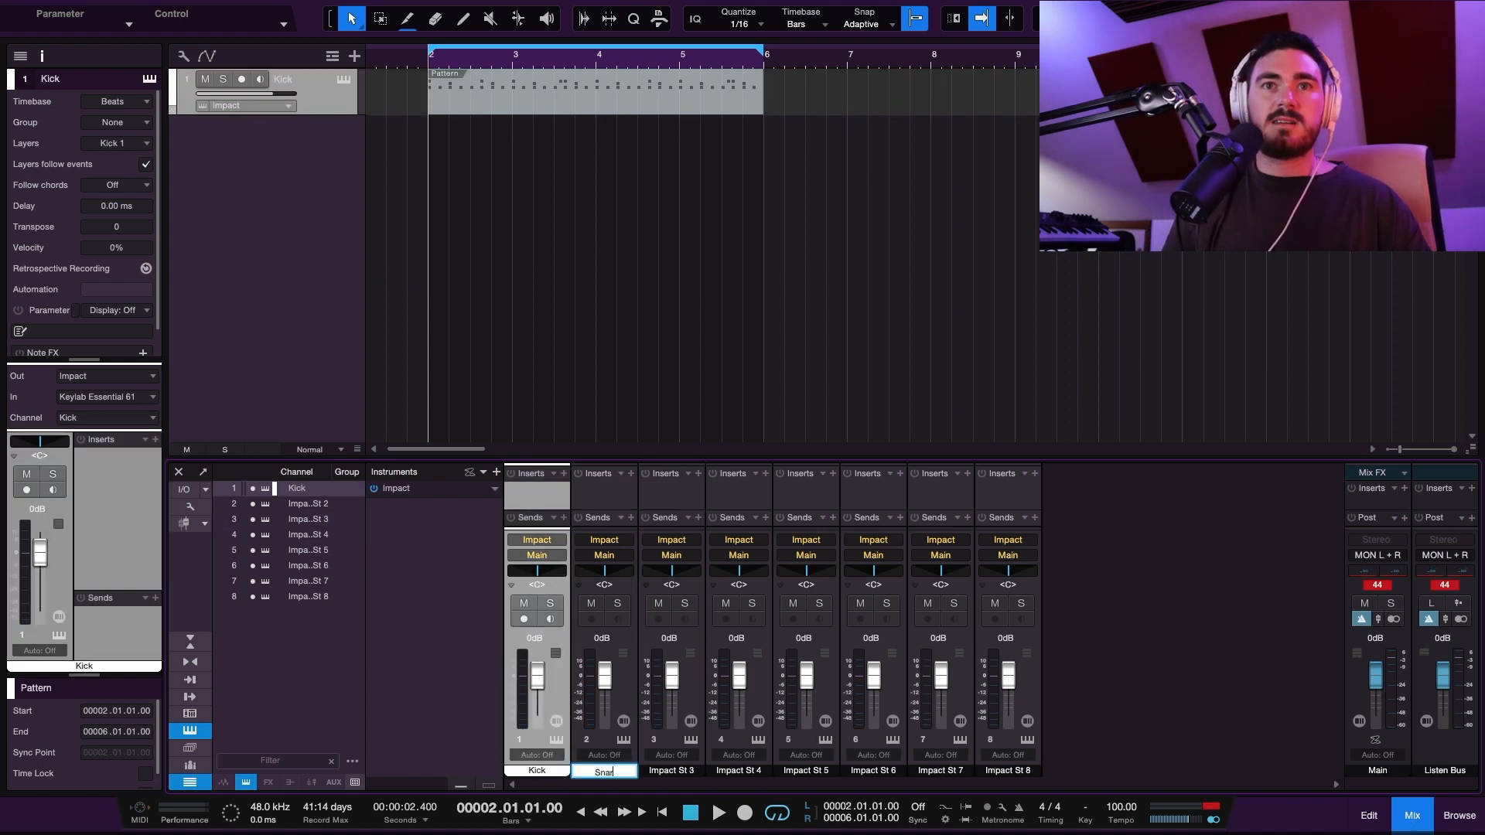
Balance the drums during playback with Kick at -3.7 dB, Snare at -5.0 dB and Hat at -16.9 dB.
key("space")
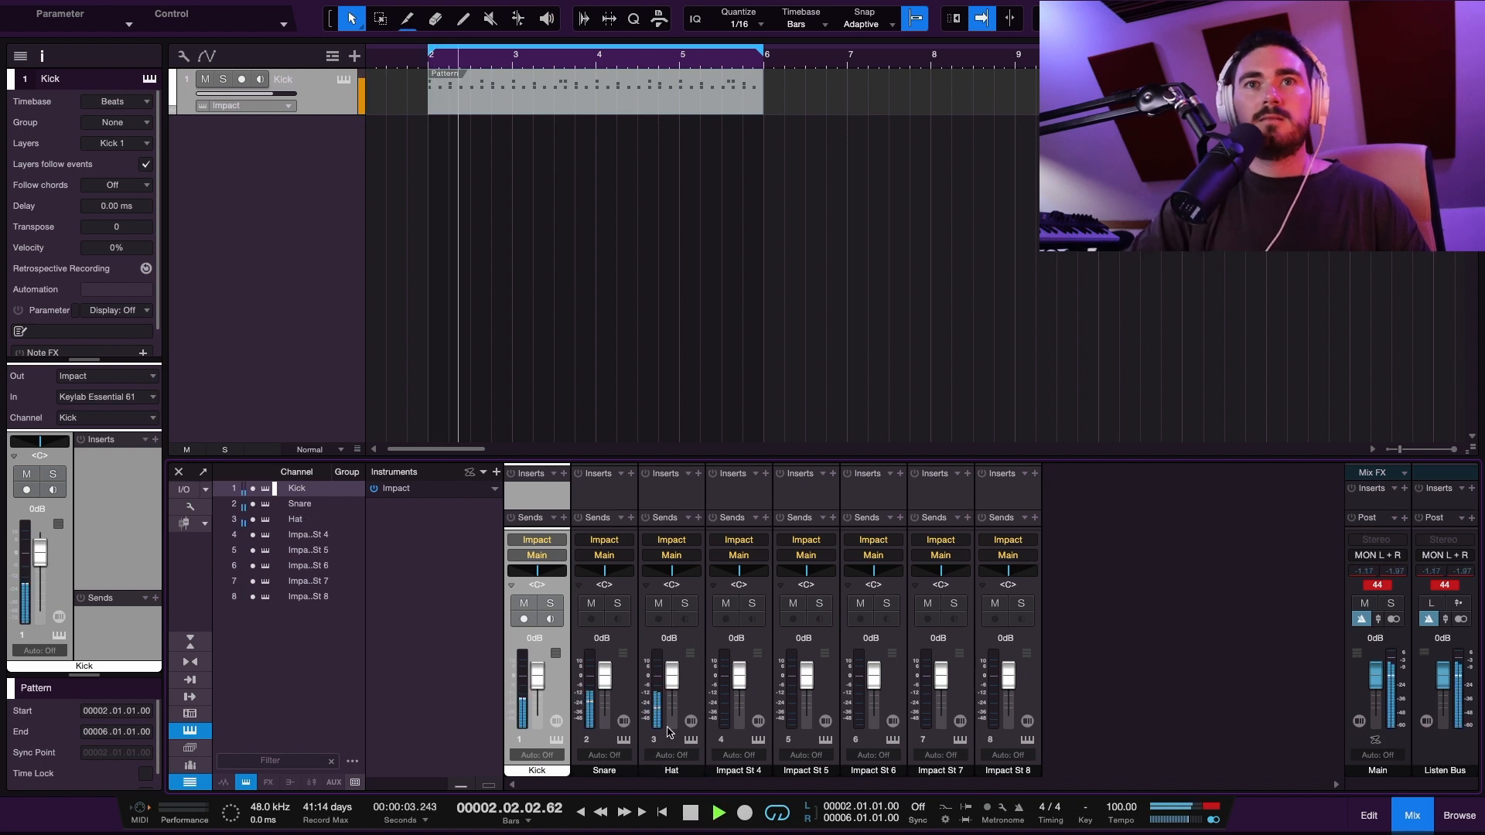
left_click_drag(675, 683, 672, 691)
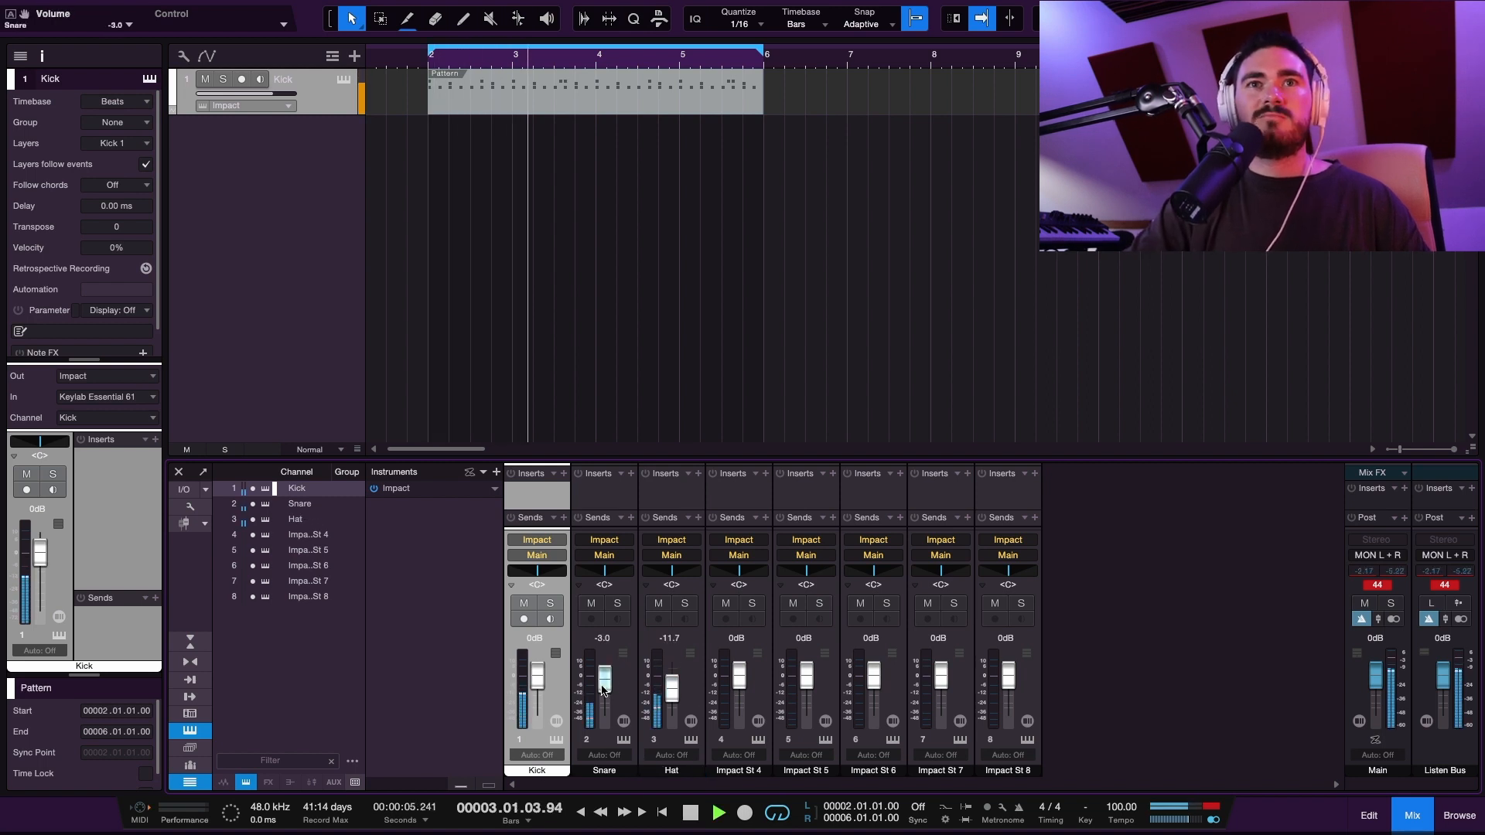
left_click_drag(529, 689, 535, 682)
left_click_drag(674, 704, 674, 699)
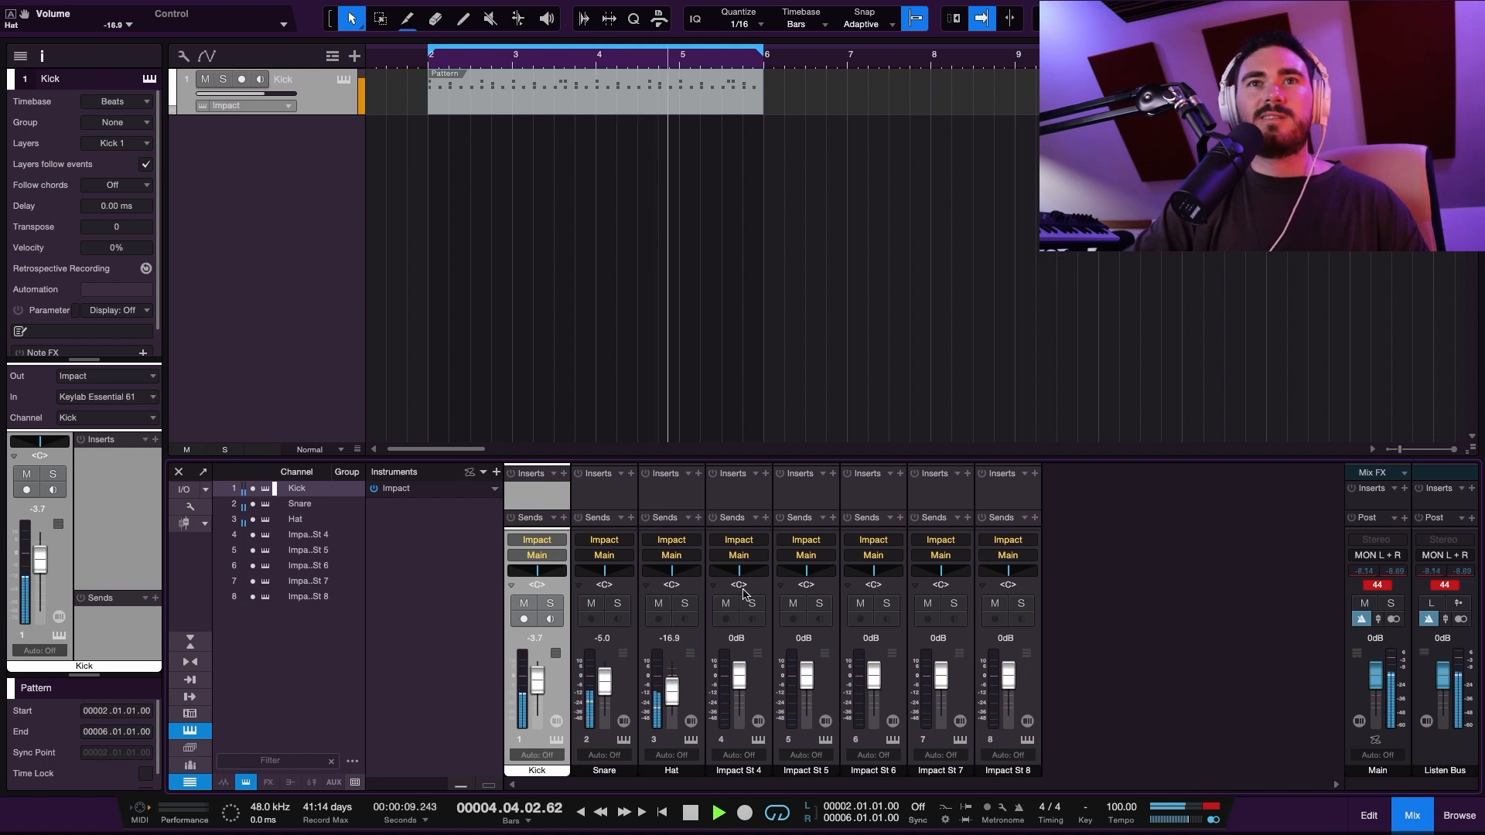
Stop playback, inspect the Kick 1 pad's output channel assignment in Impact XT and audition the pad.
double_click(625, 103)
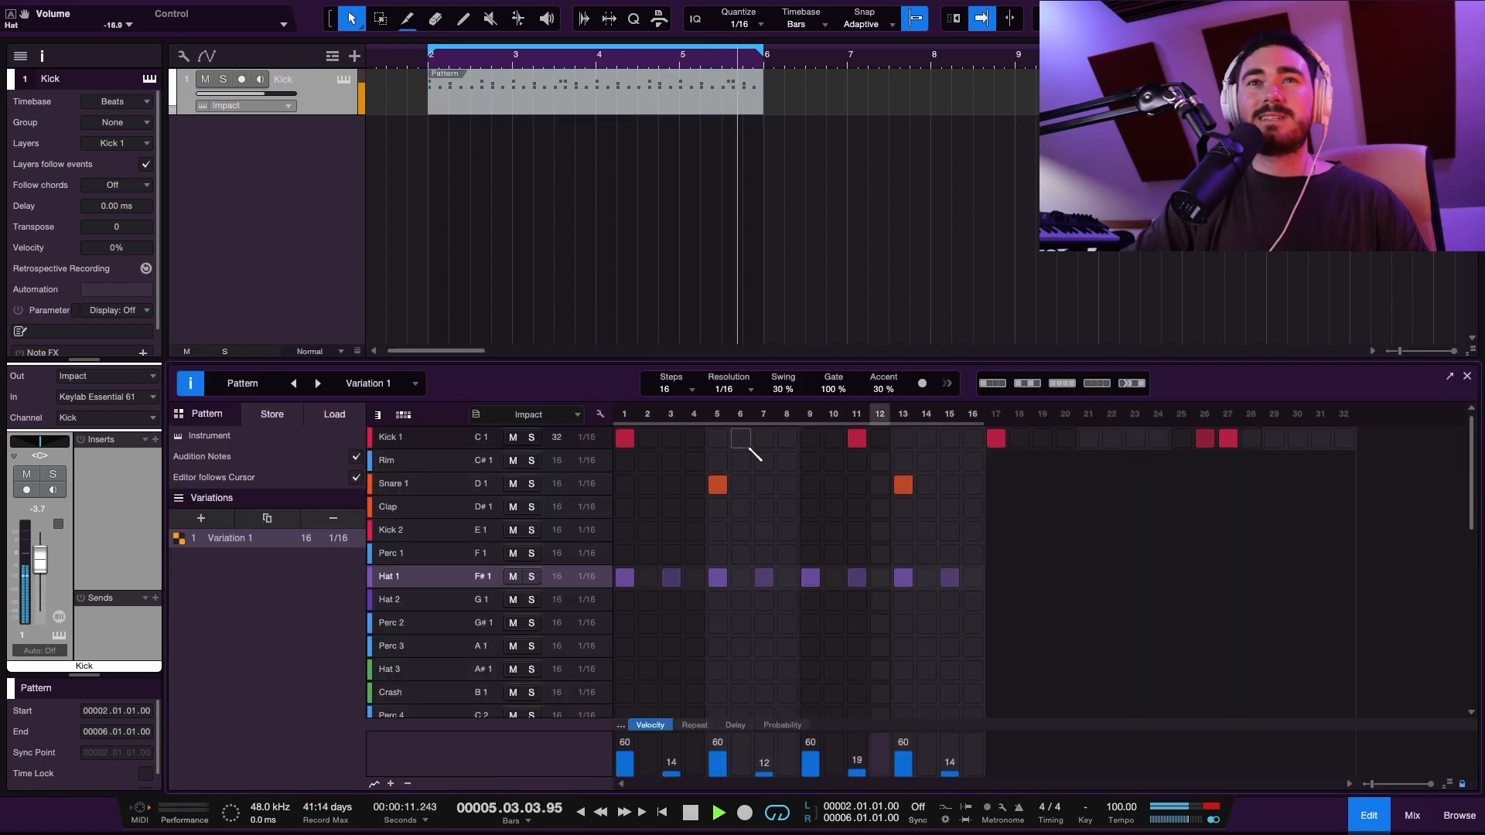
key("space")
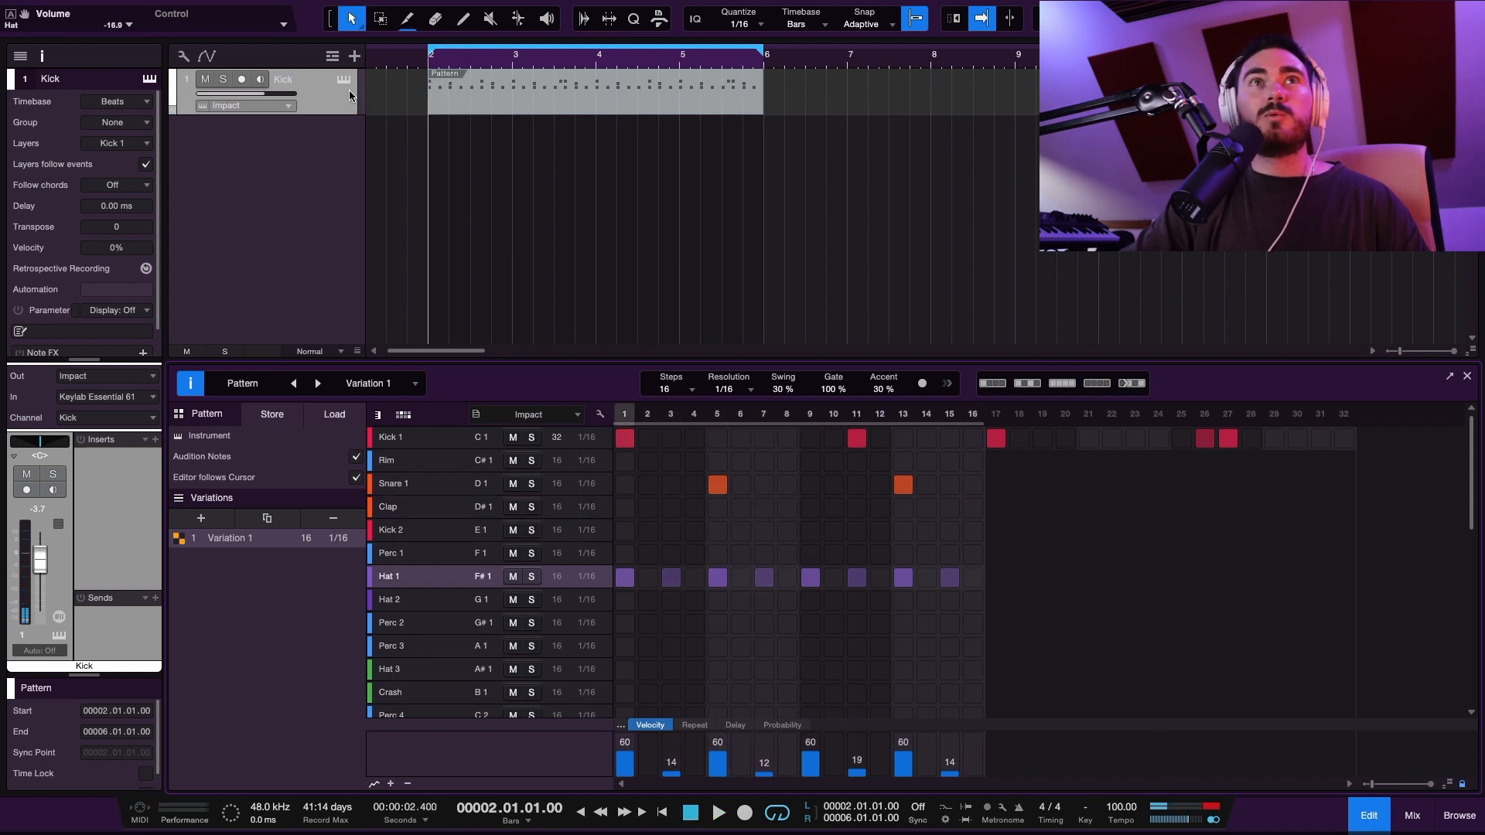
left_click(343, 80)
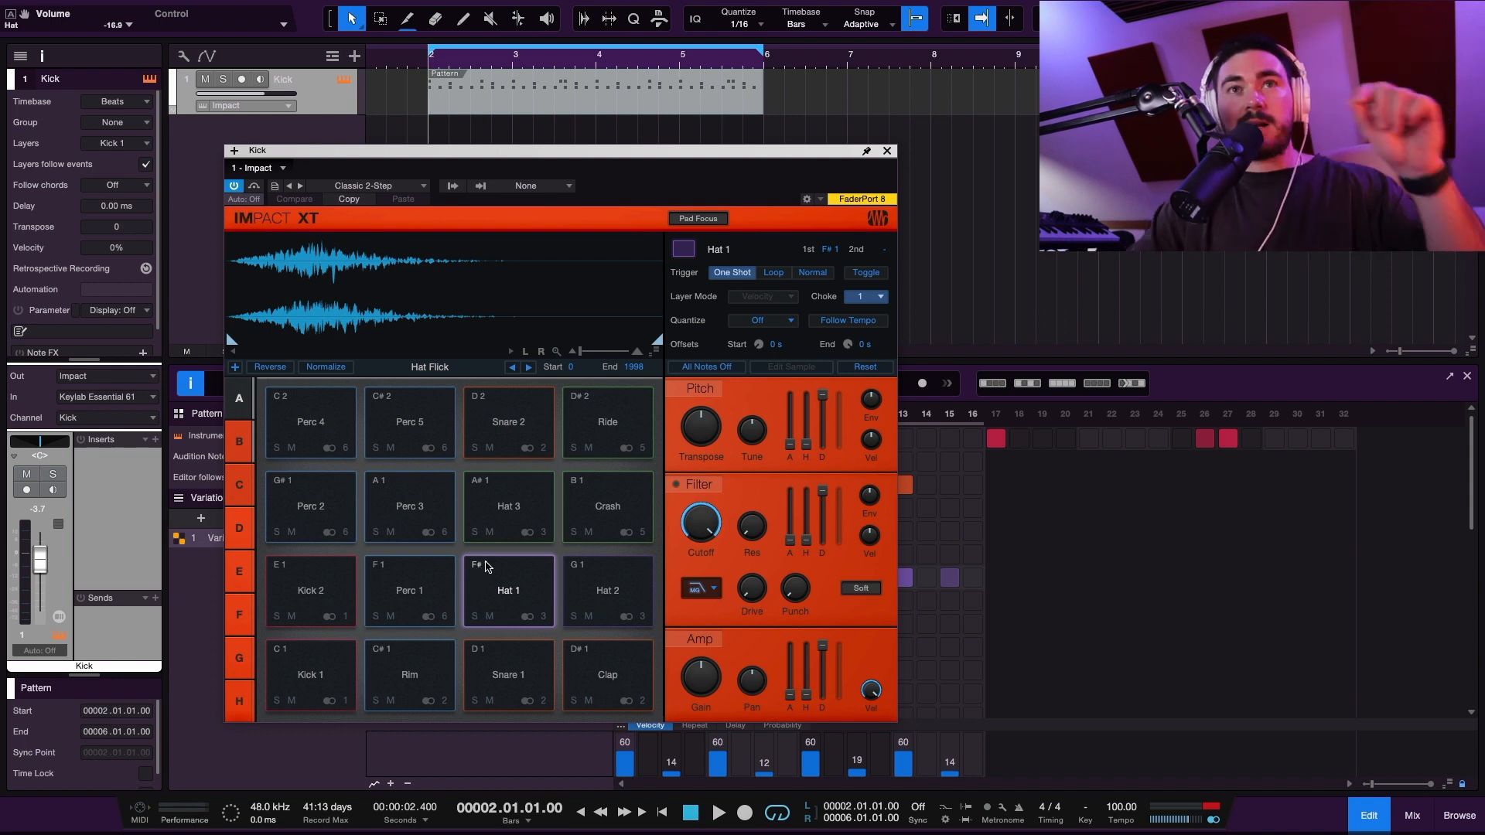
left_click(342, 699)
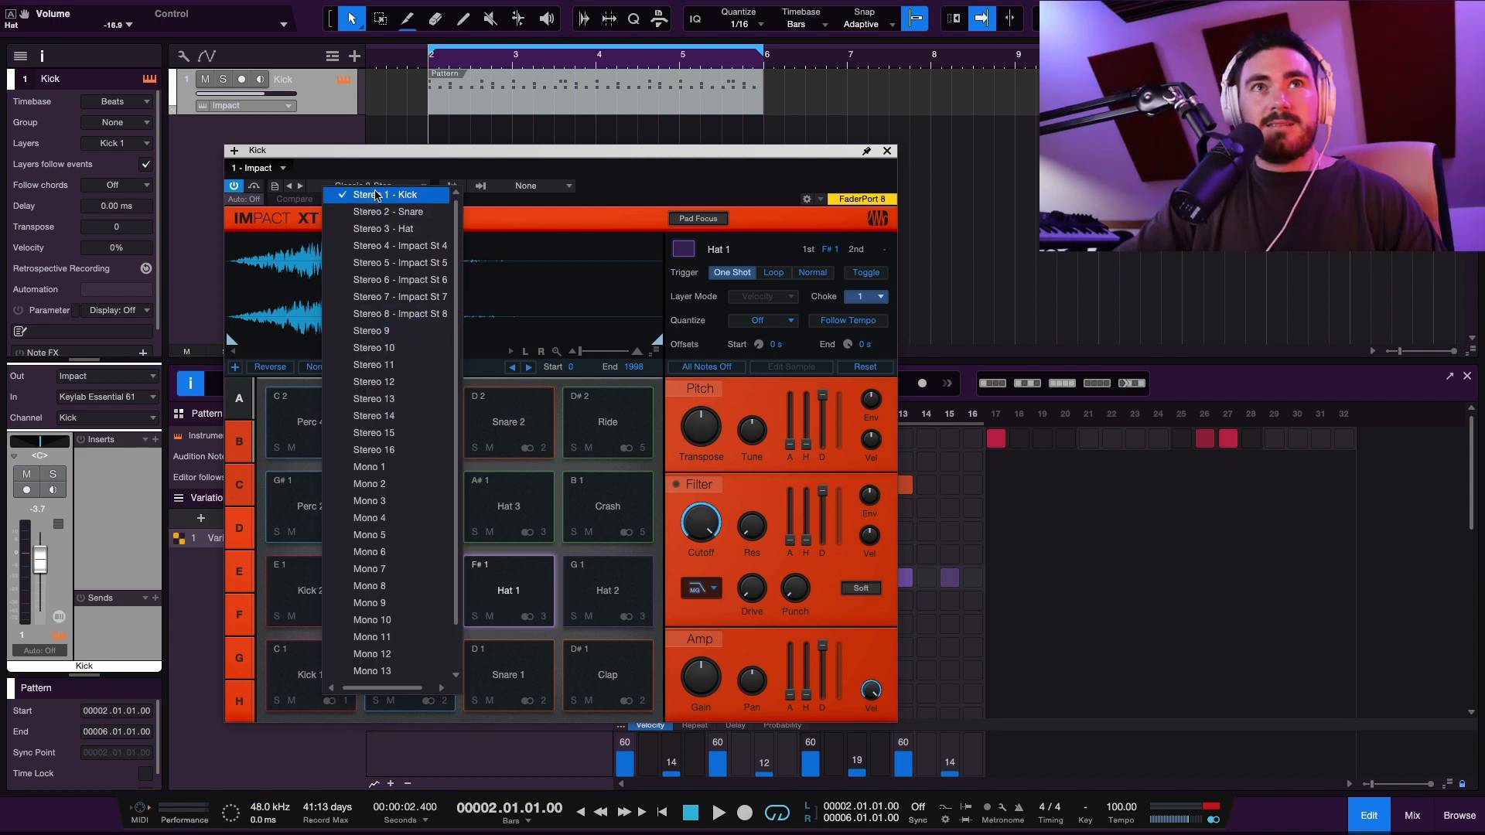
left_click(310, 653)
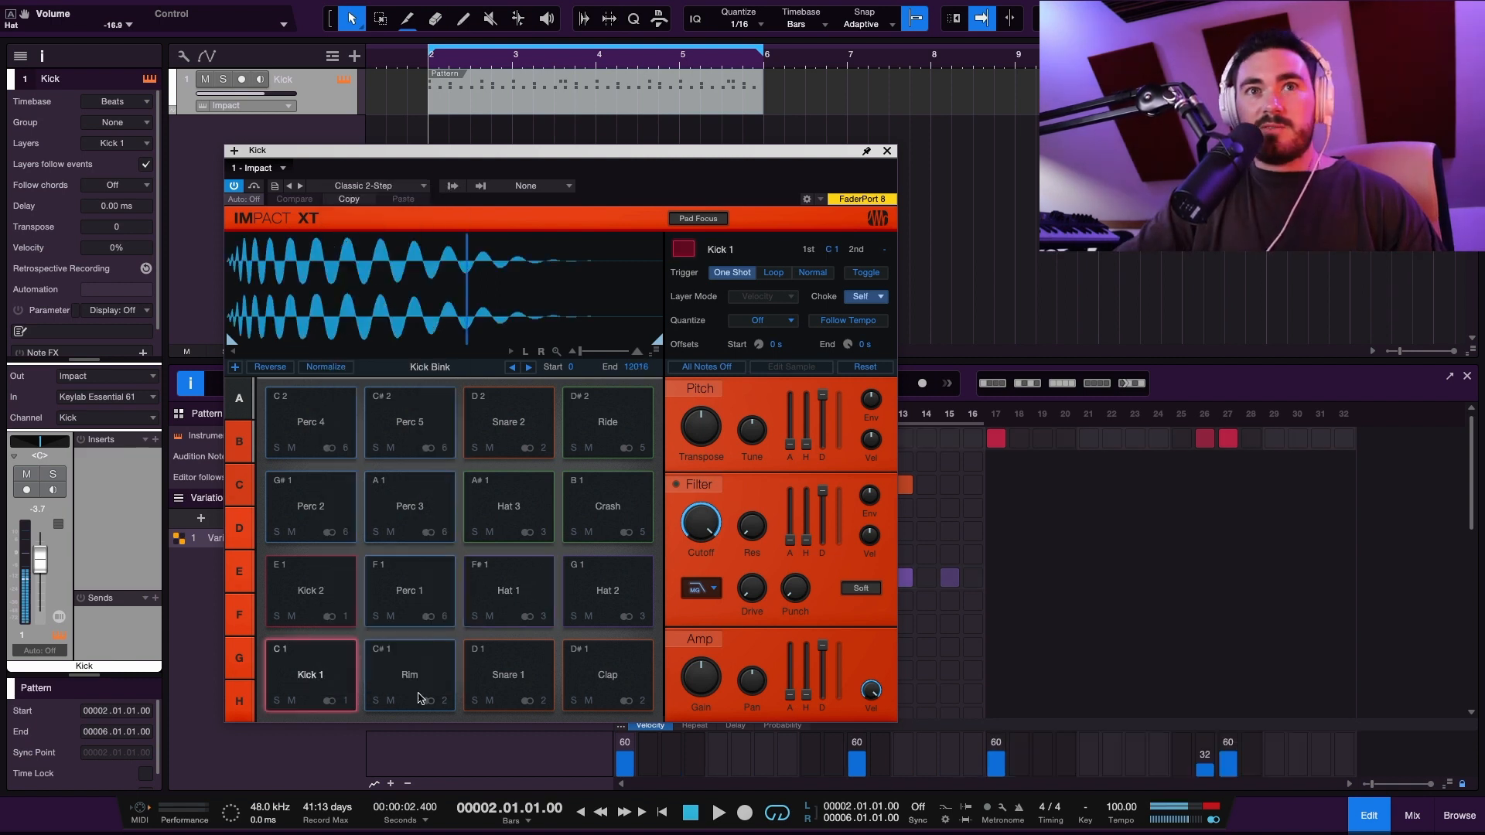
left_click(306, 680)
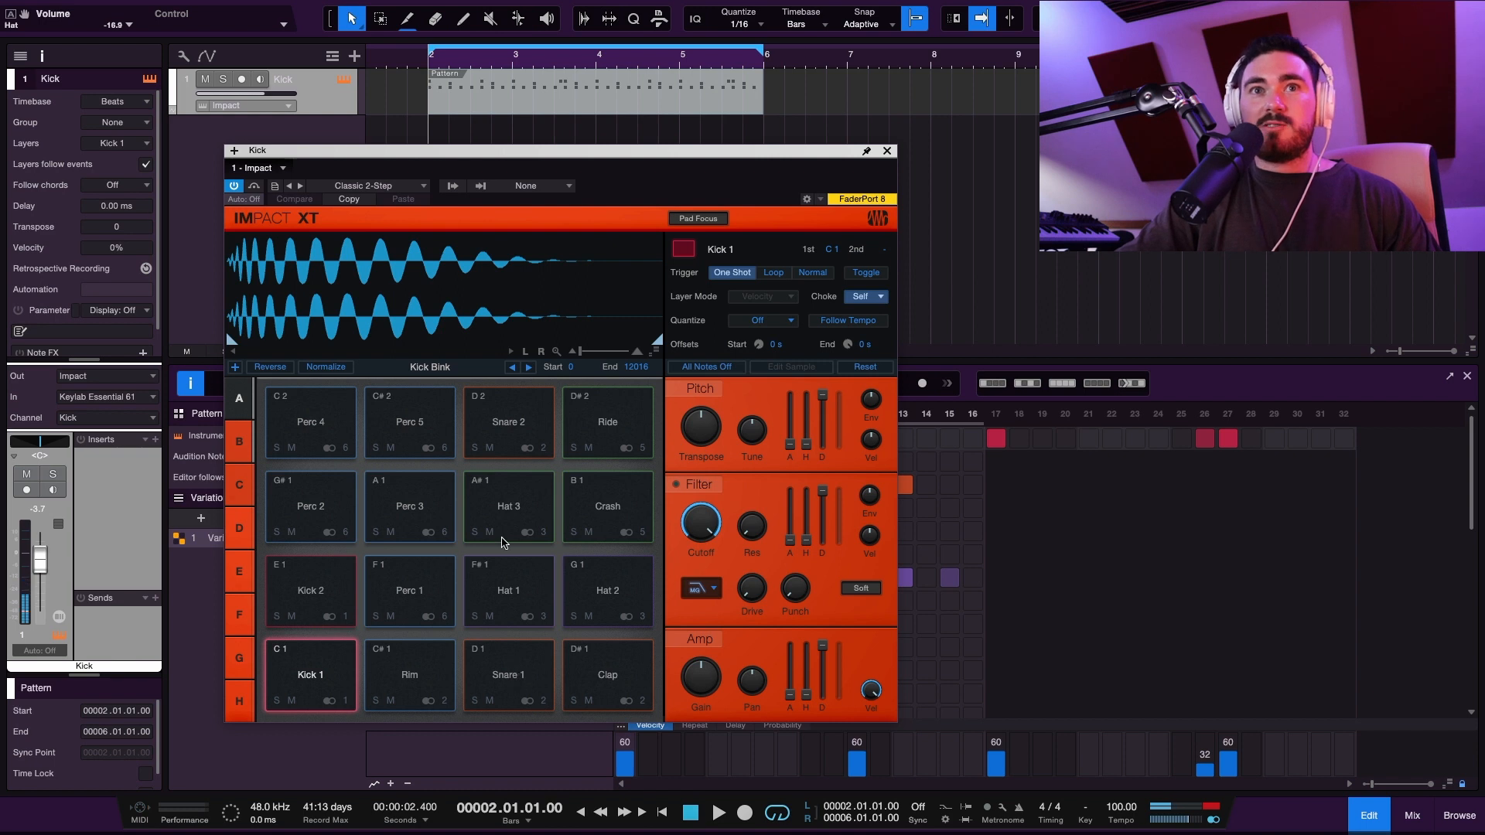
left_click(887, 152)
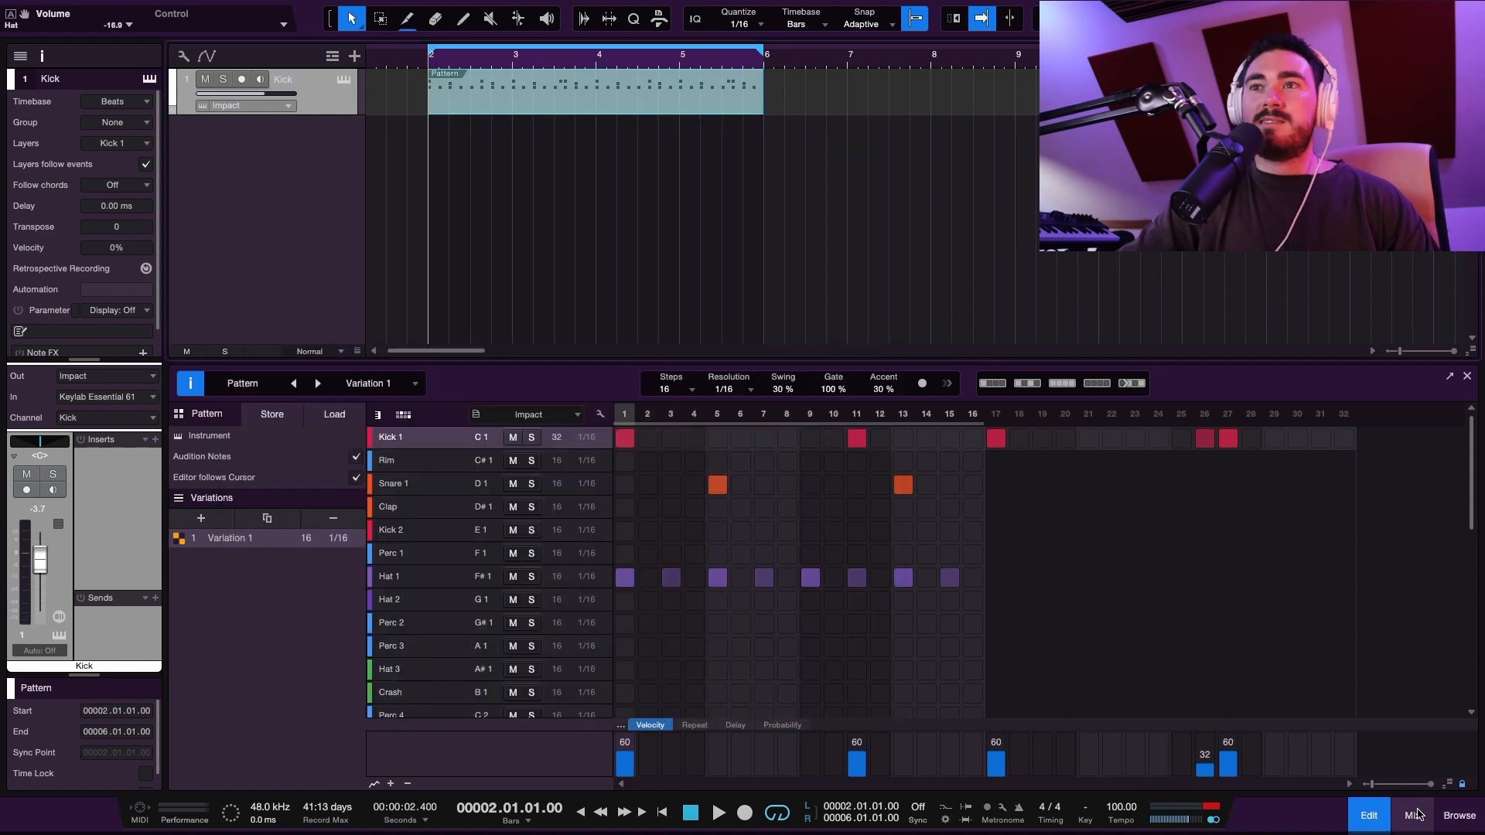
Play the drum pattern briefly from the mixer and return to the pattern editor.
key("F3")
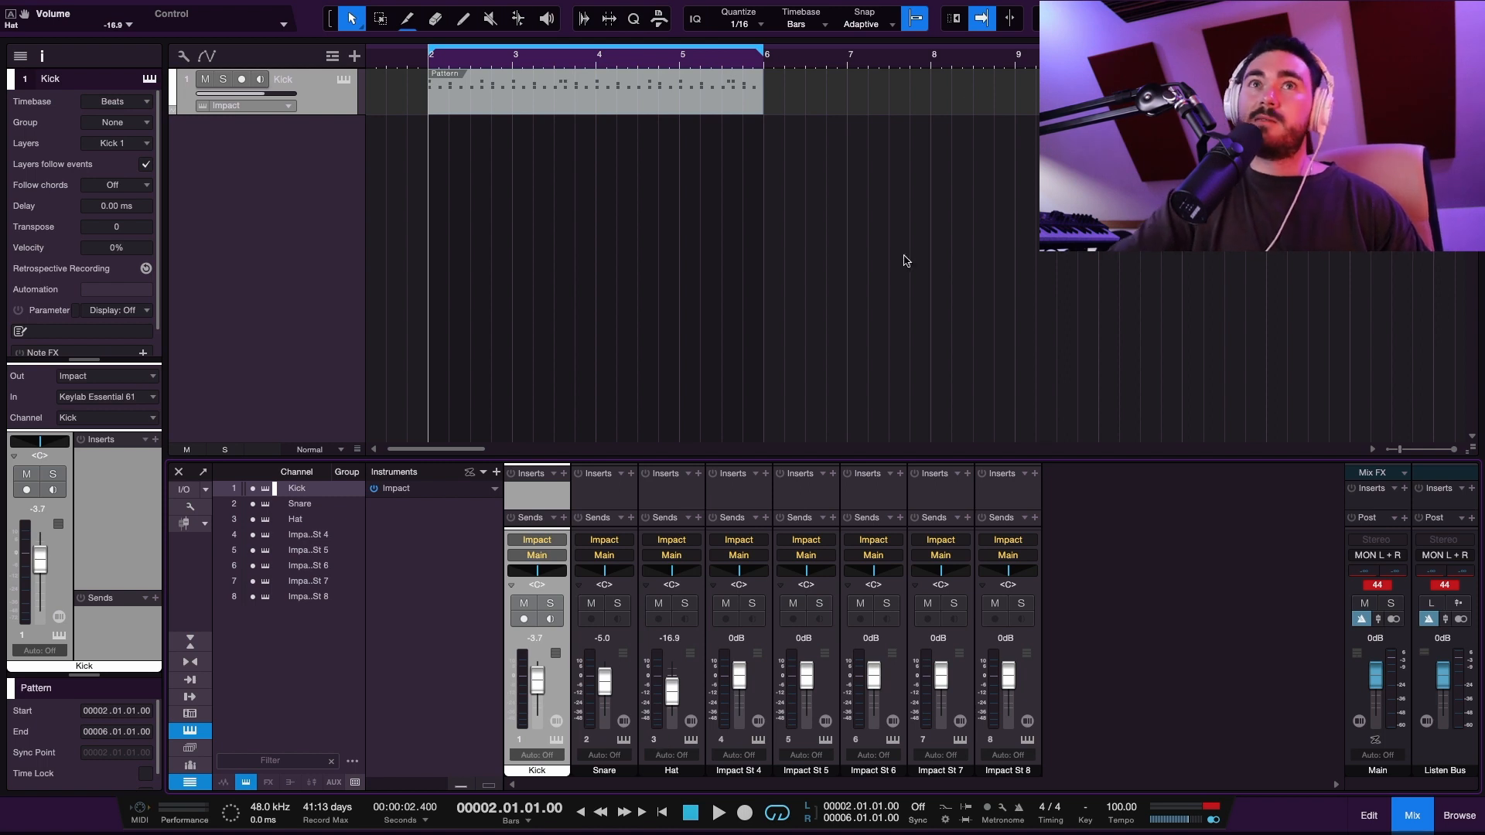
key("space")
key("F2")
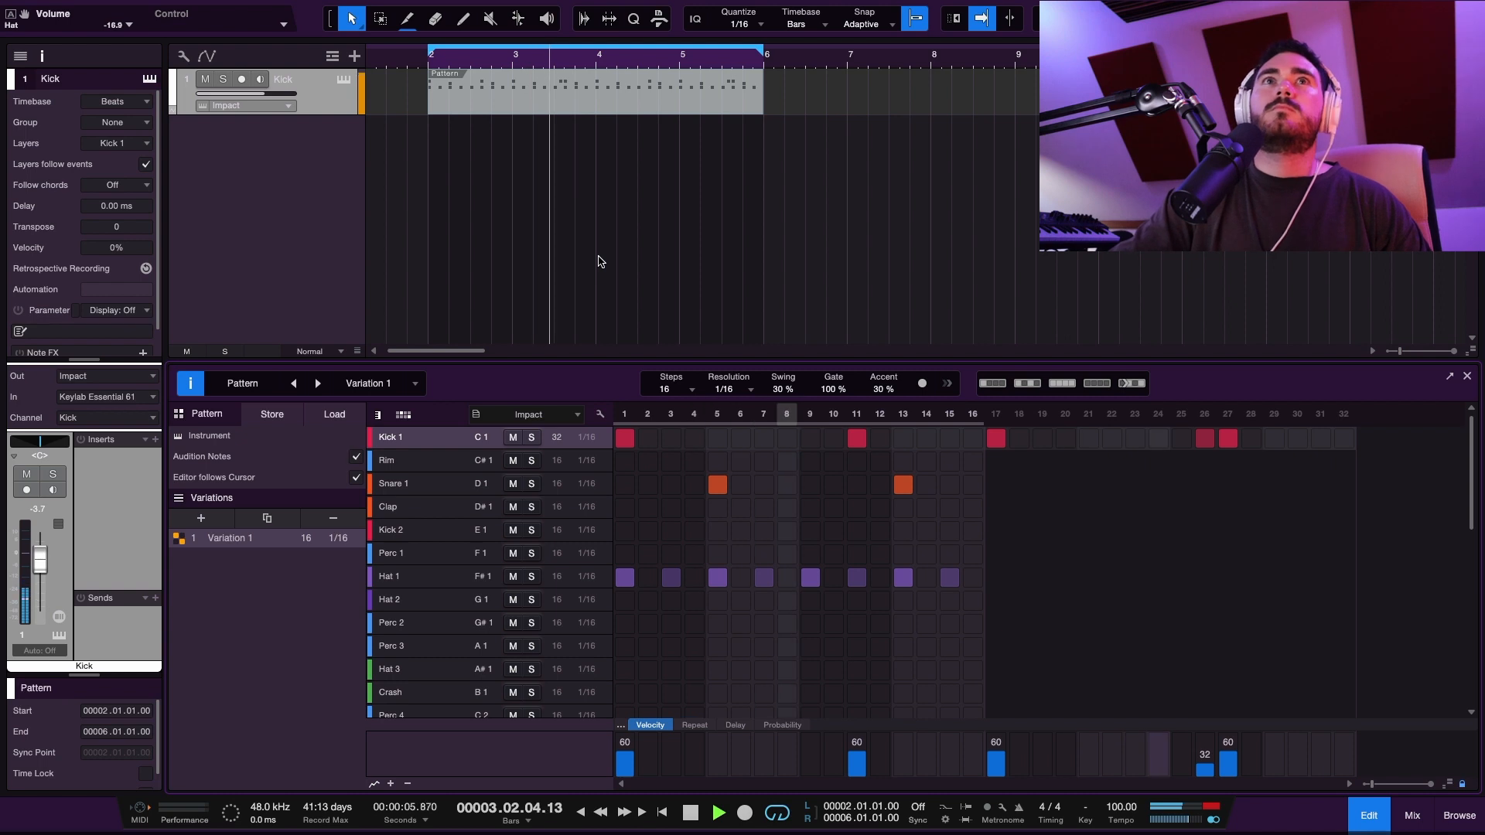
key("space")
Add a Perc 2 hit on step 3, and a Hat 3 hit on step 7 after trying Perc 3 there.
left_click(452, 625)
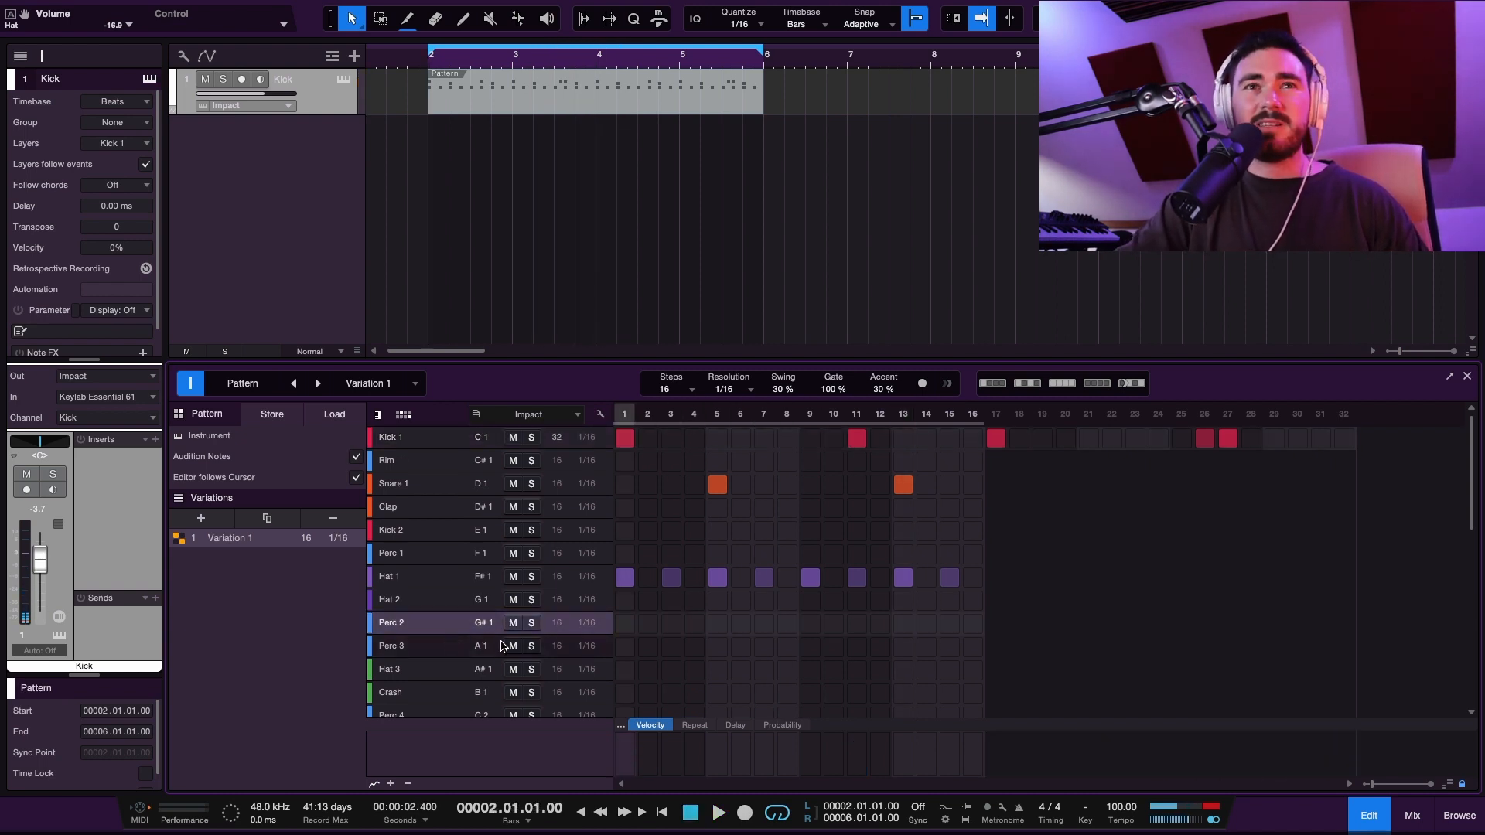
left_click(671, 624)
key("space")
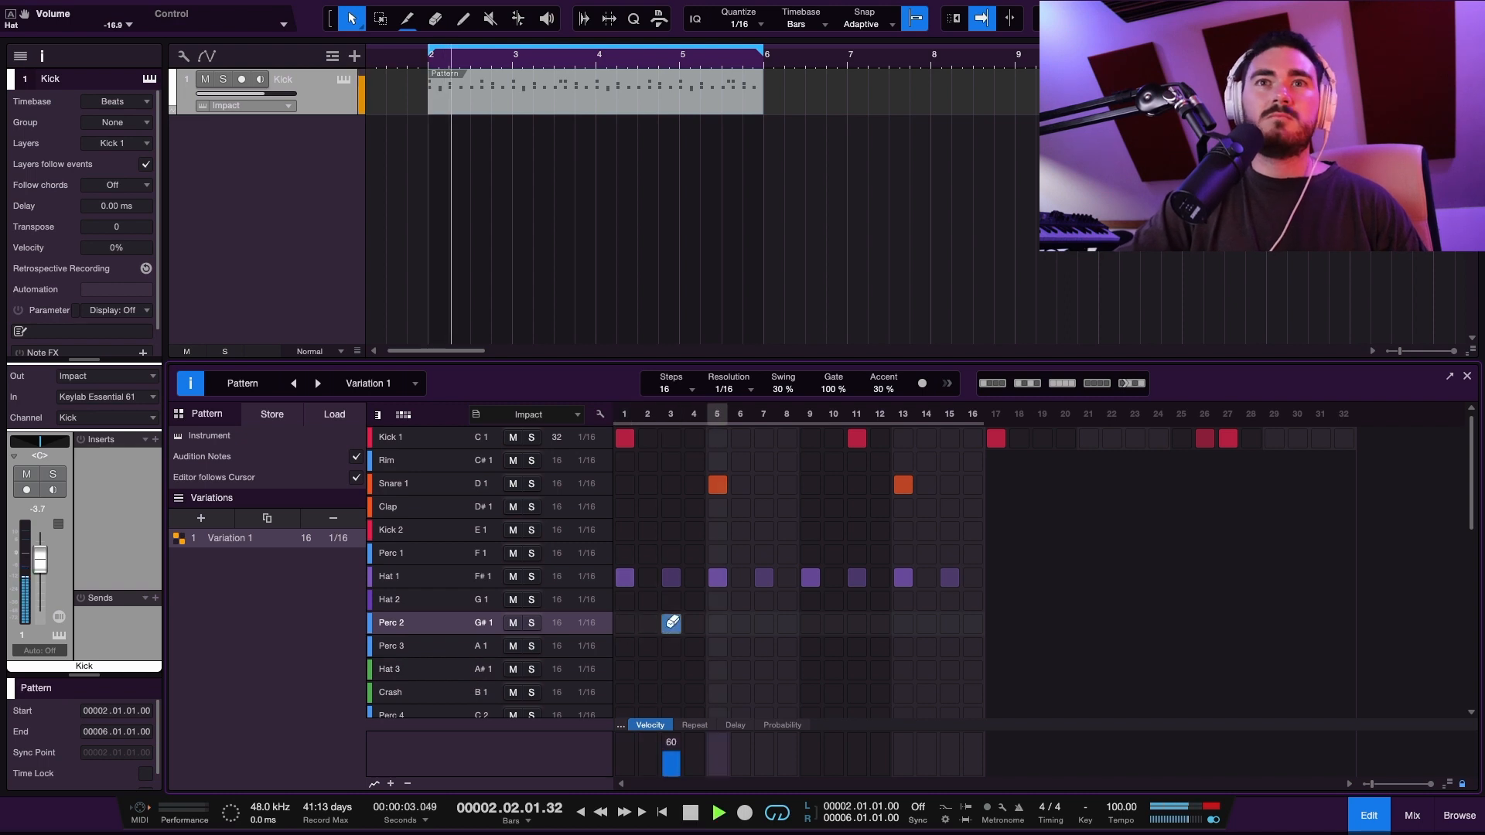
left_click(766, 647)
key("space")
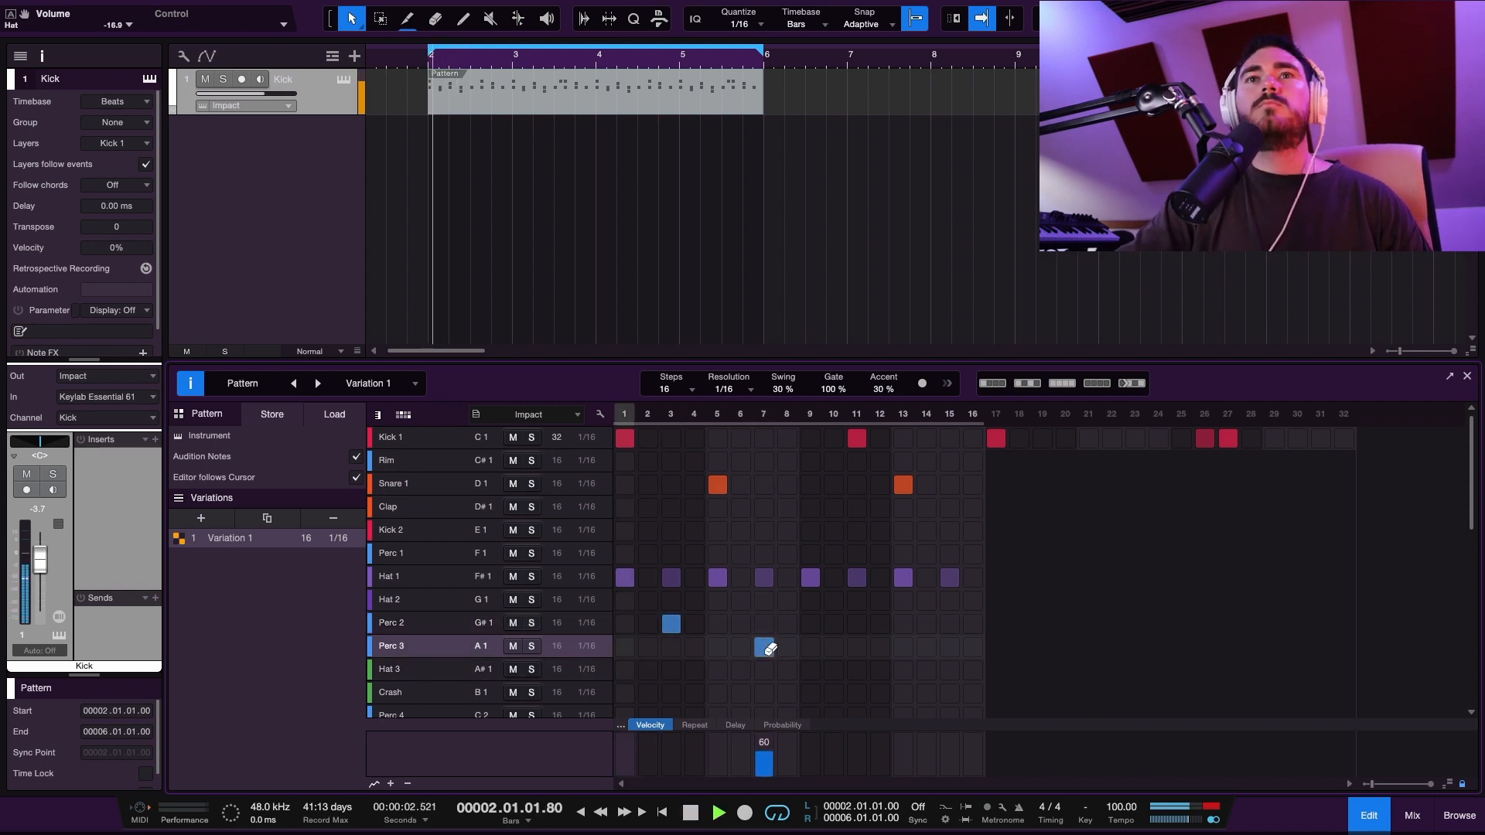
left_click(765, 647)
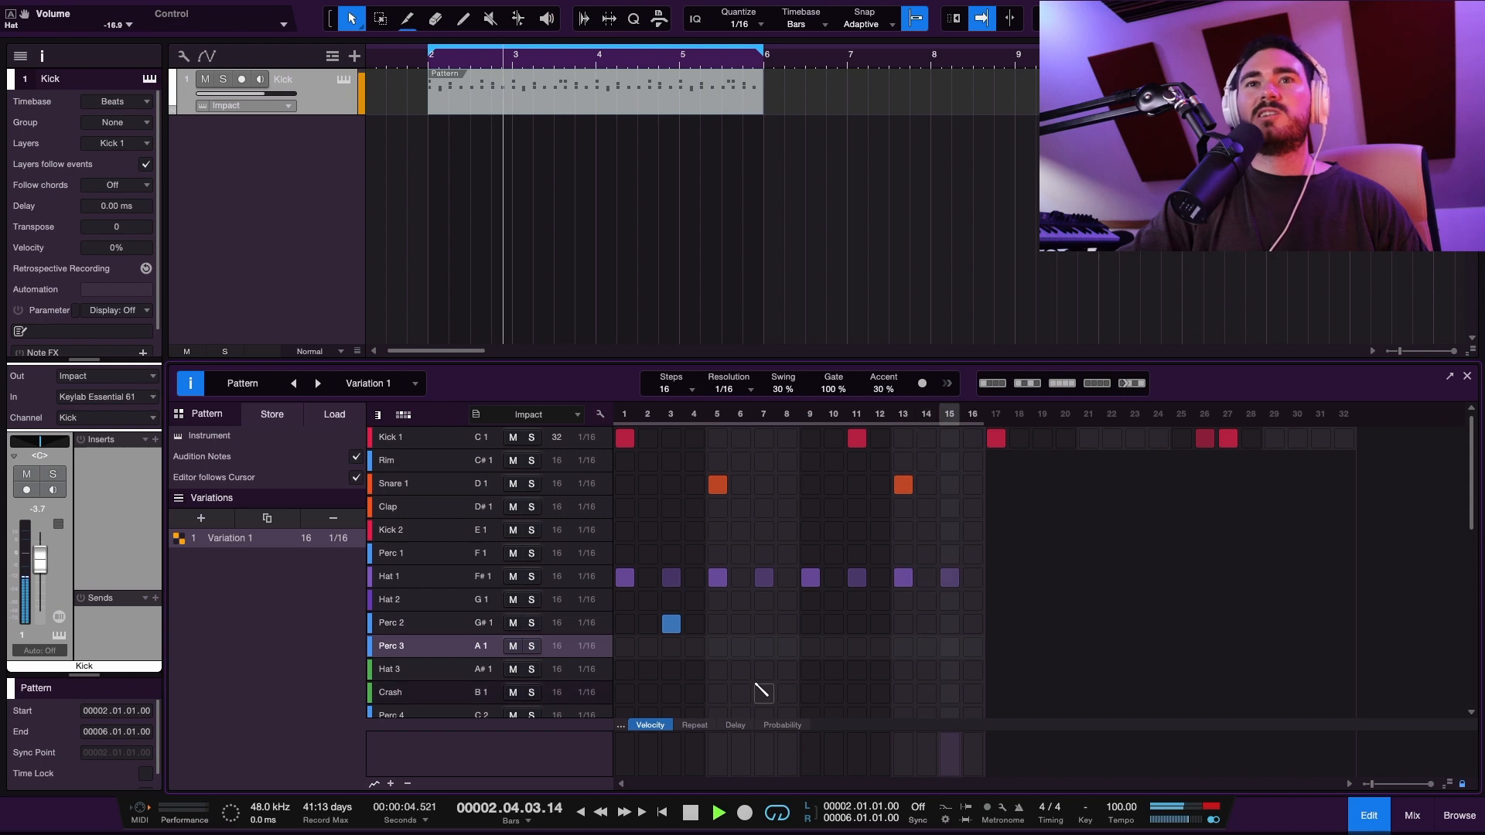
left_click(764, 670)
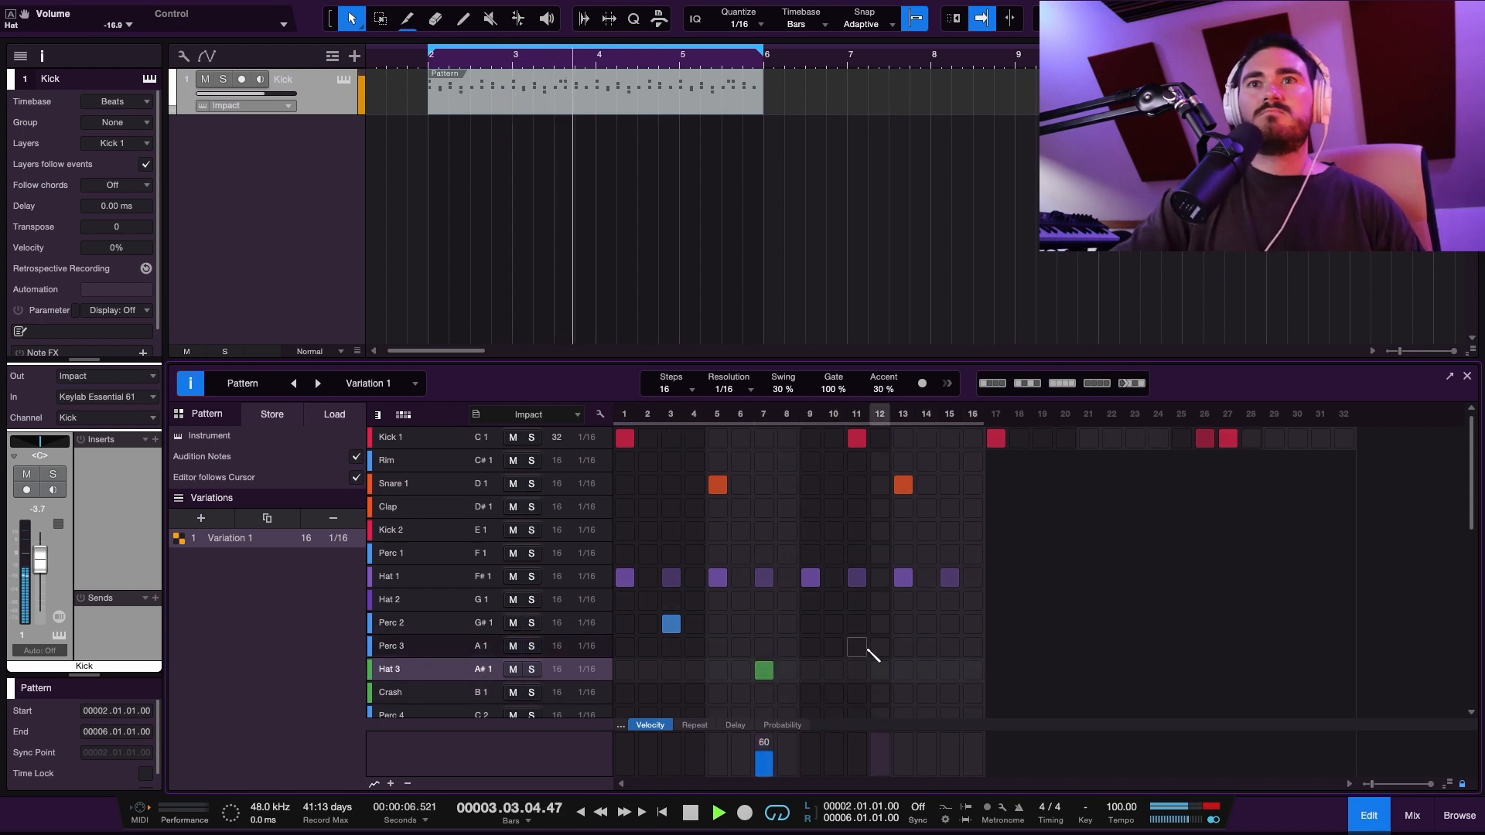
Try Perc 2, Perc 3, Hat 3, Crash and Perc 4 hits in turn on step 11 during playback, removing each one.
left_click(856, 624)
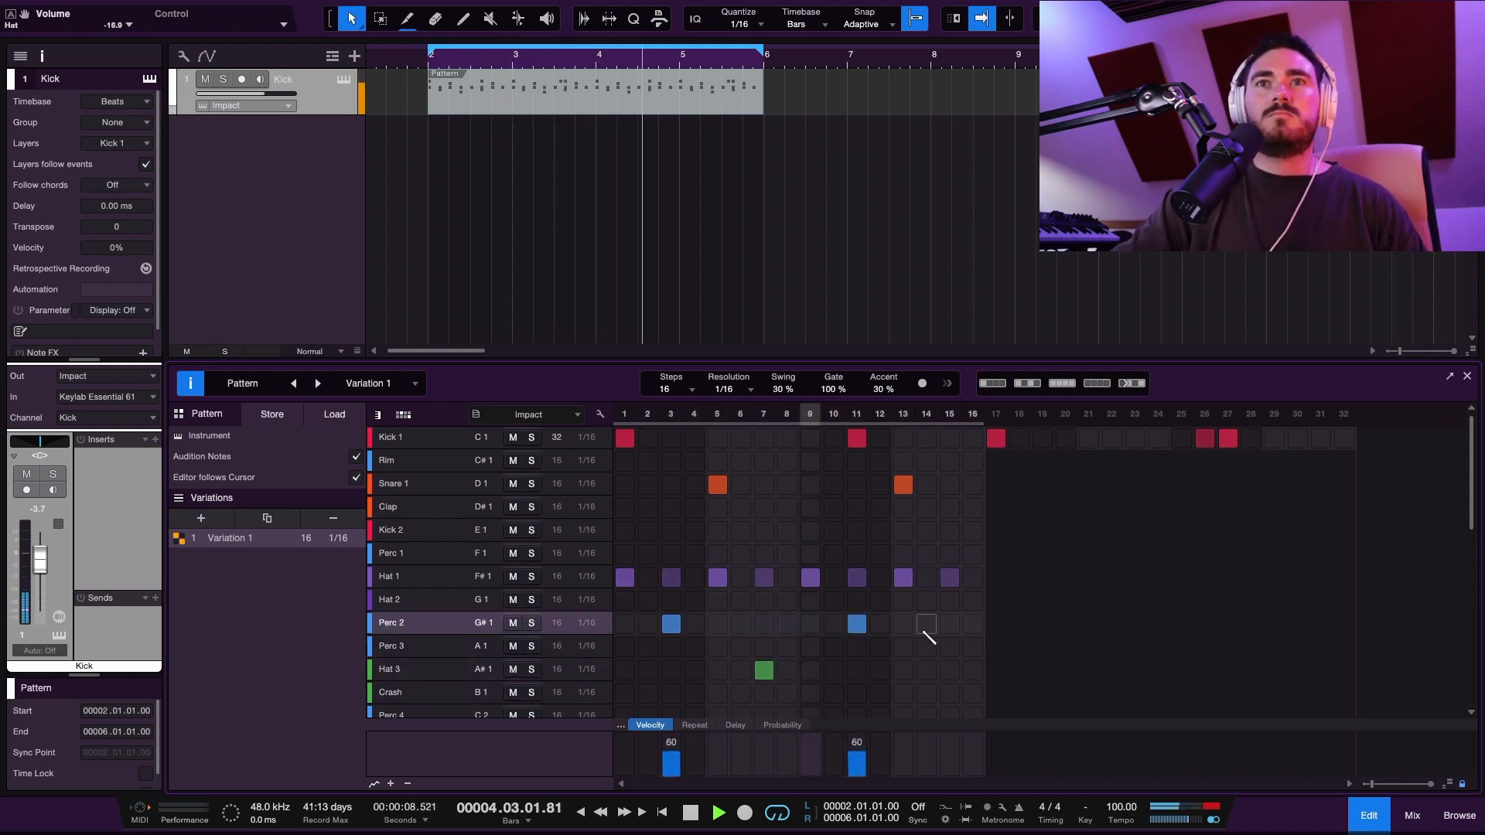
left_click(856, 624)
left_click(857, 647)
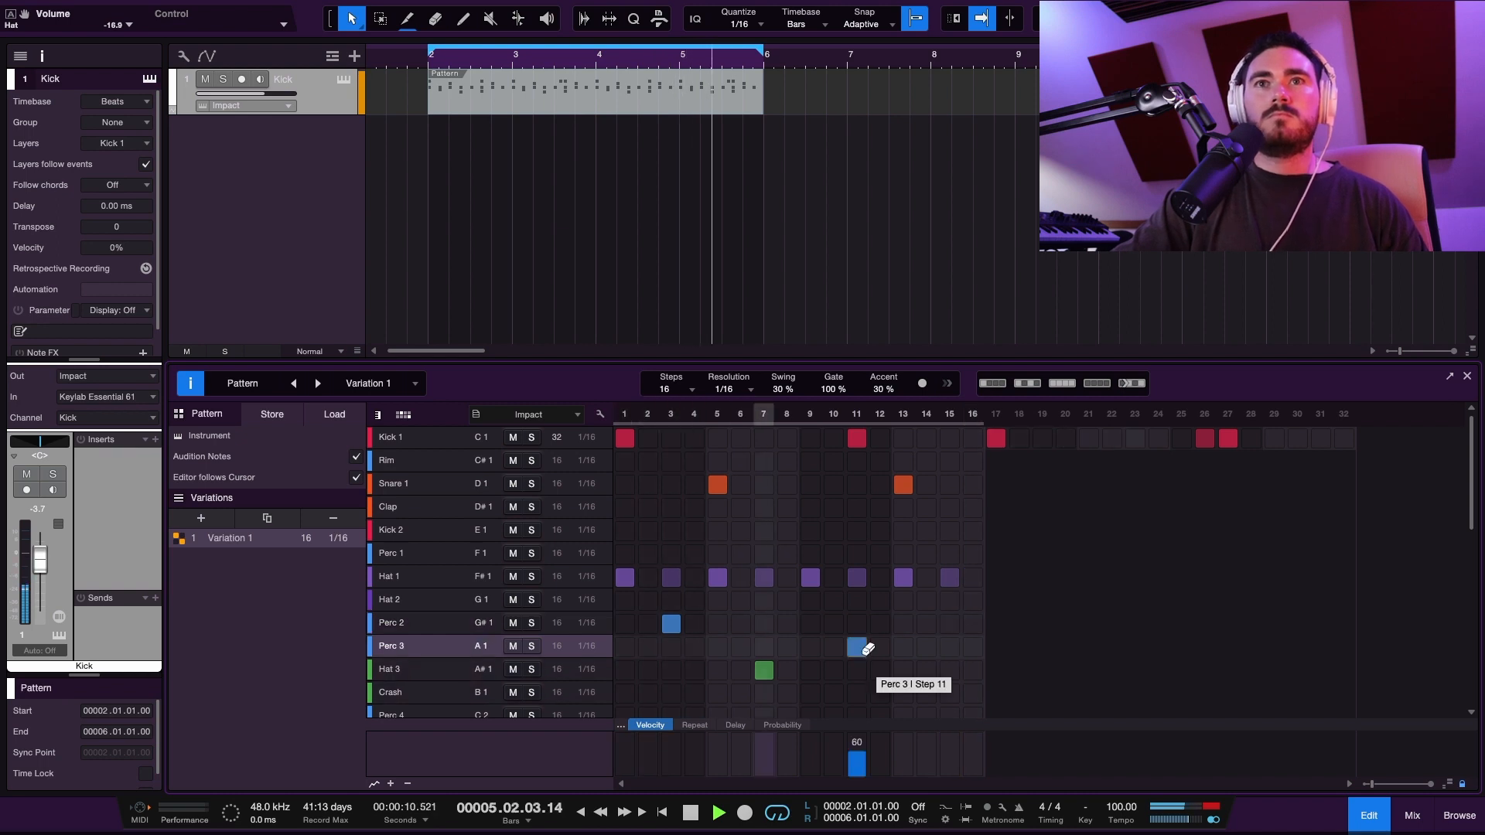
left_click(867, 648)
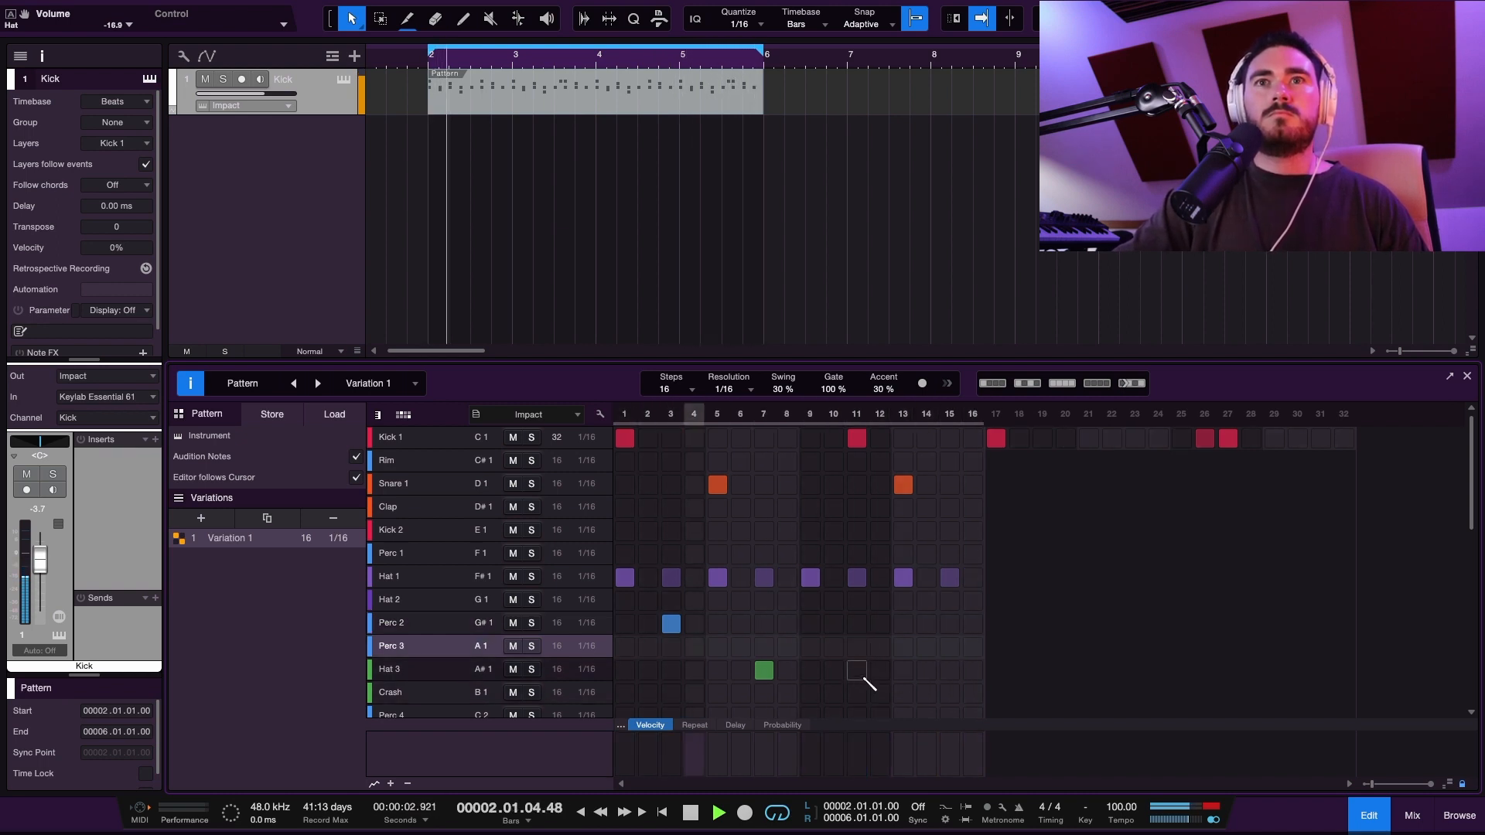
left_click(862, 672)
left_click(862, 671)
left_click(860, 692)
left_click(861, 693)
left_click(860, 712)
scroll(872, 694, "down", 1)
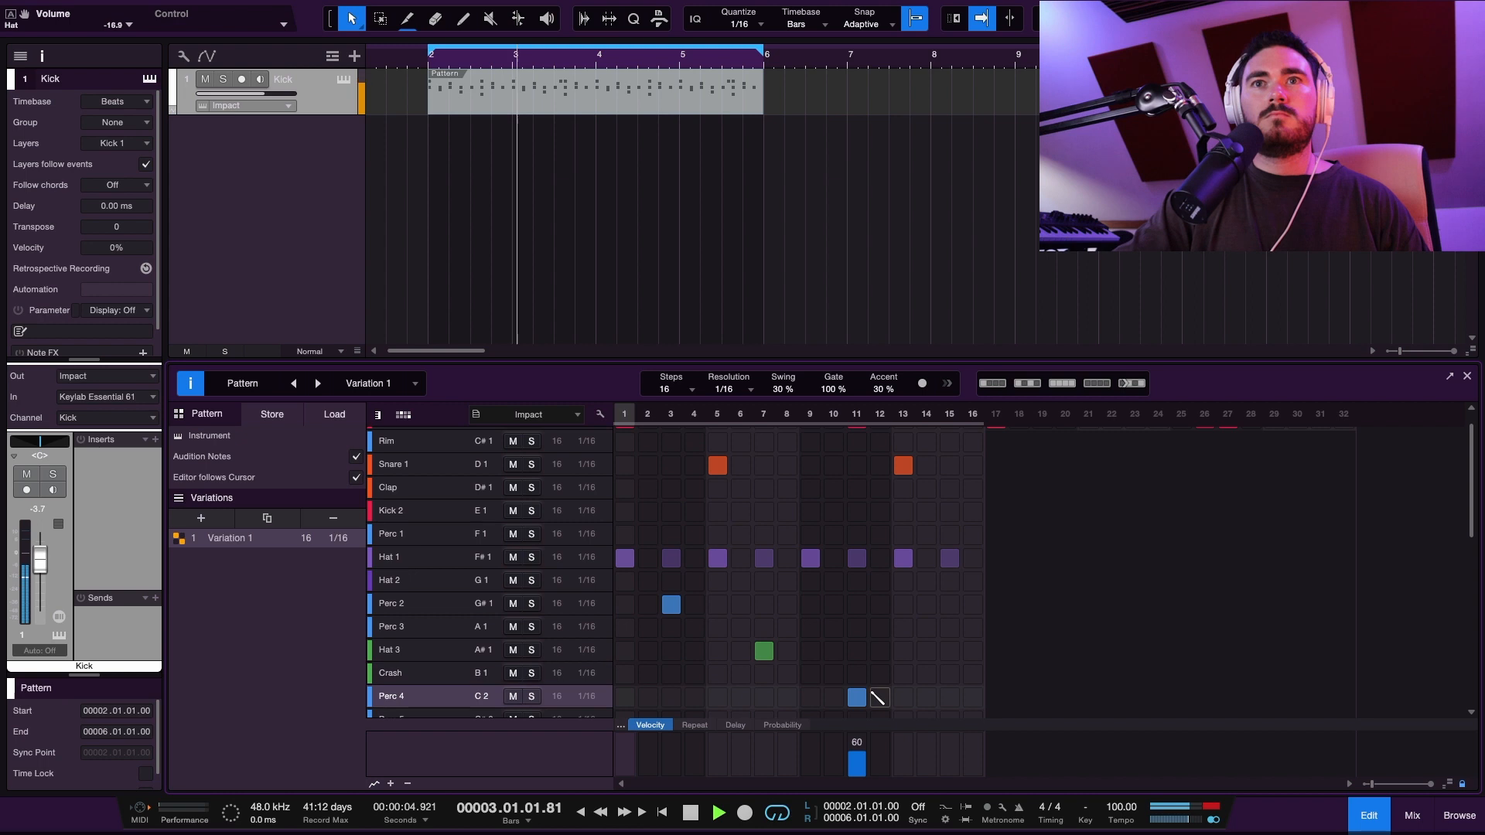
left_click(851, 699)
Try Perc 4 and Perc 5 hits on step 10, removing both.
left_click(833, 698)
scroll(860, 696, "down", 1)
left_click(836, 687)
left_click(834, 664)
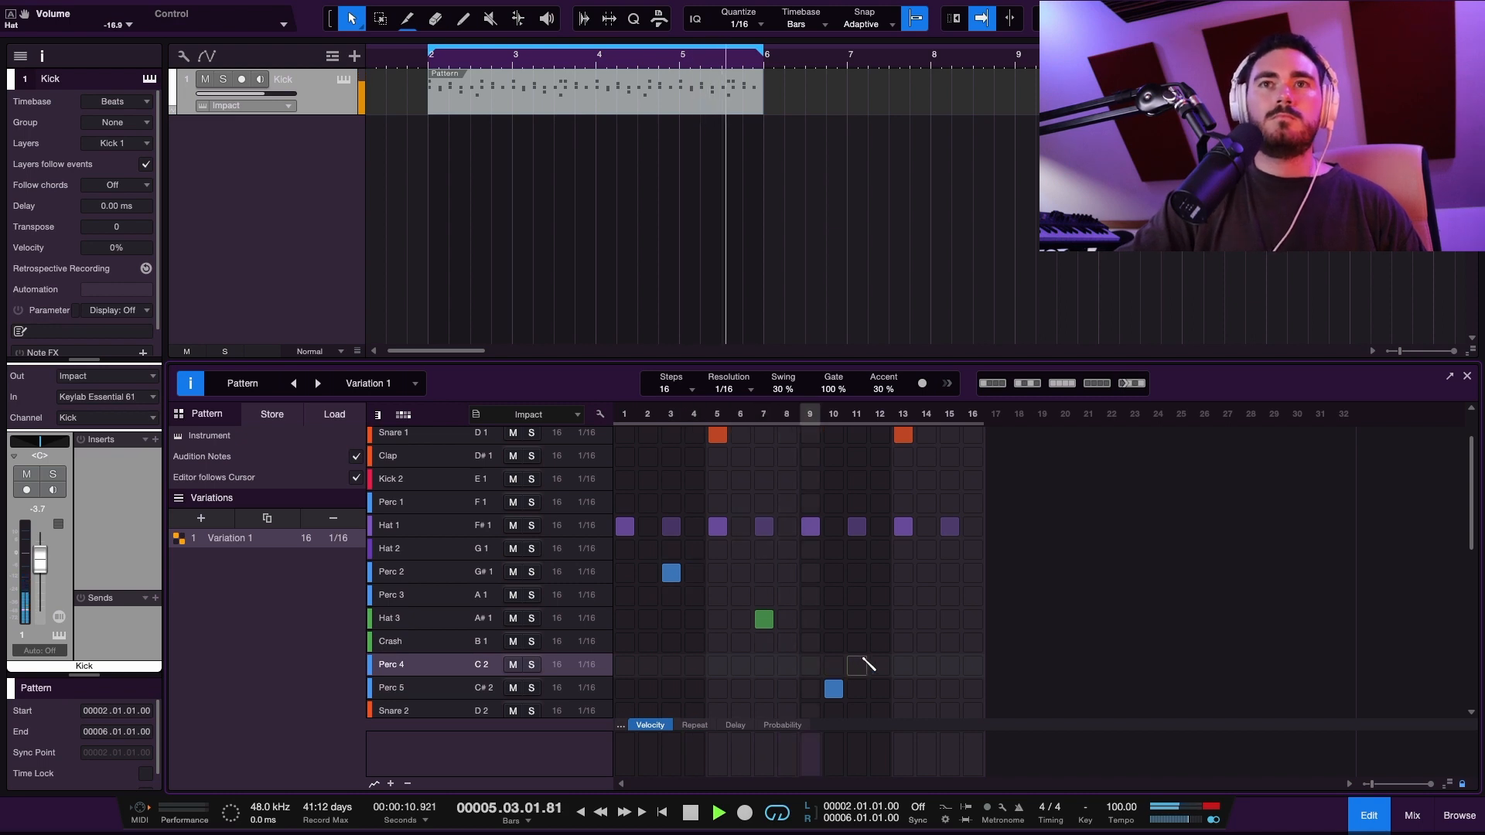
left_click(833, 687)
Add Snare 2 ghost hits on steps 9 and 10 with velocities 9 and 21.
left_click(832, 710)
scroll(835, 681, "down", 3)
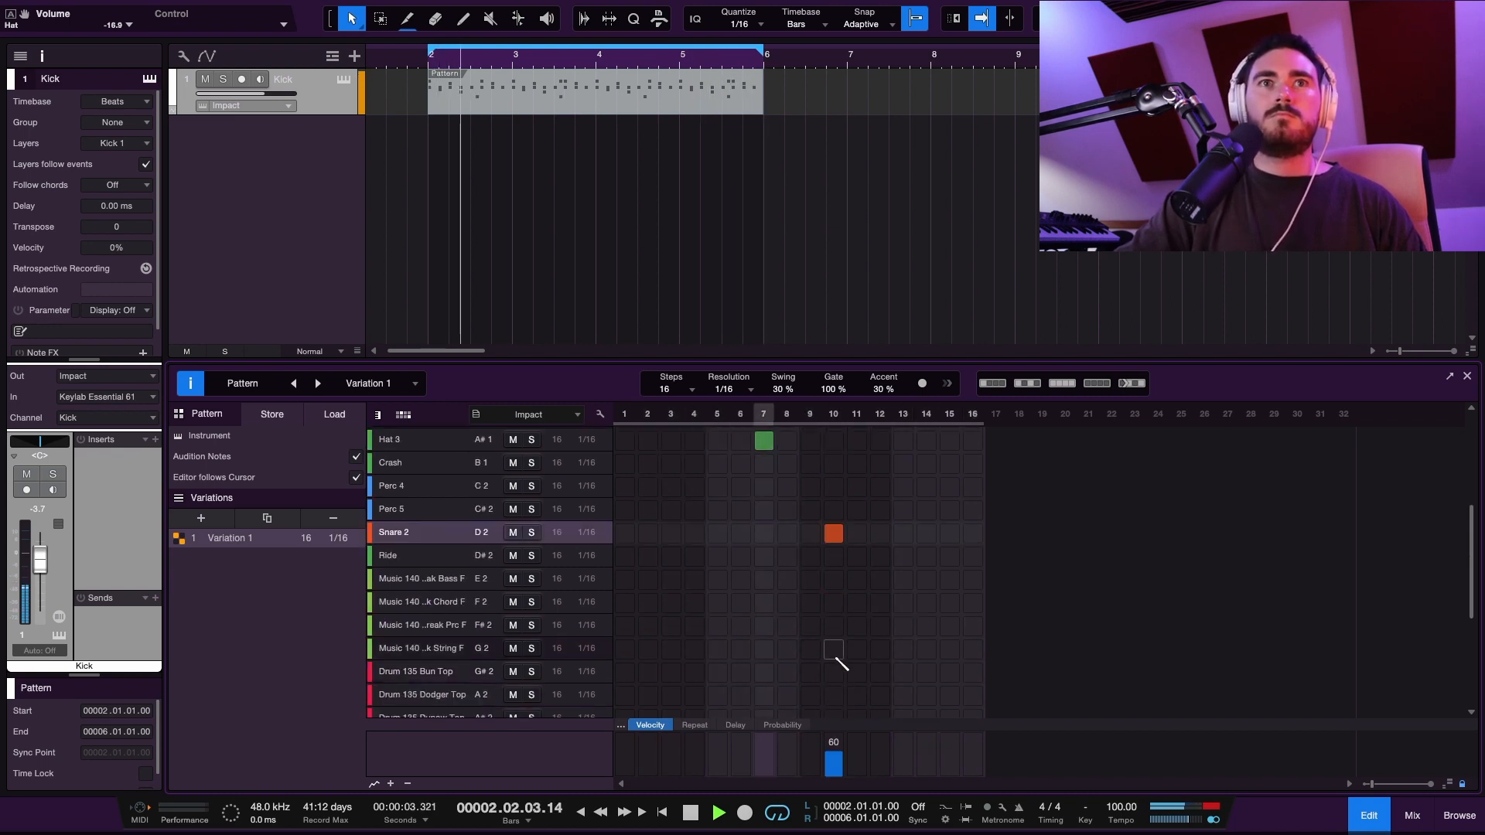
left_click_drag(834, 751, 833, 767)
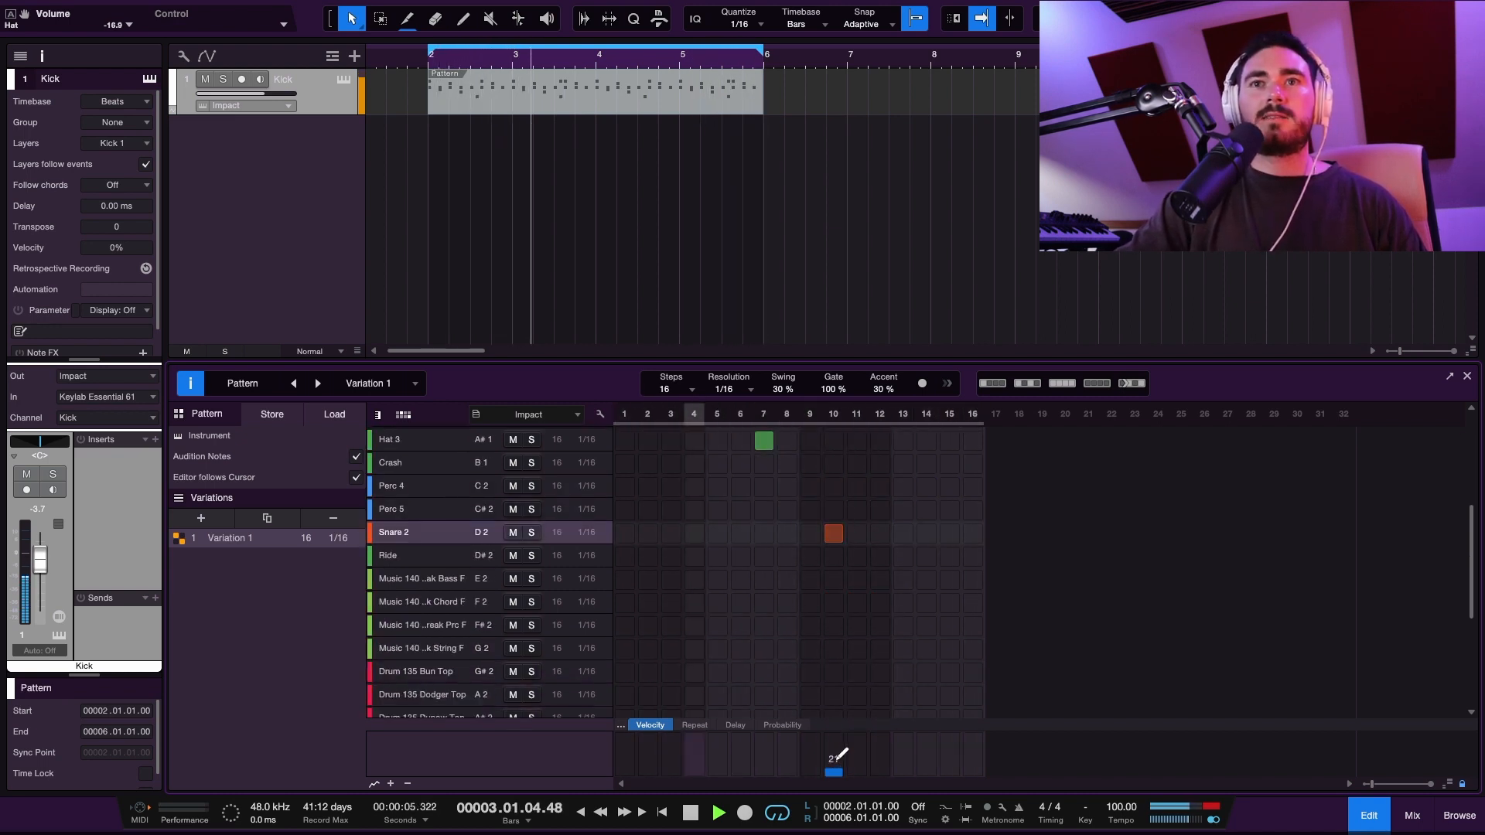
left_click(810, 534)
left_click_drag(816, 754, 824, 770)
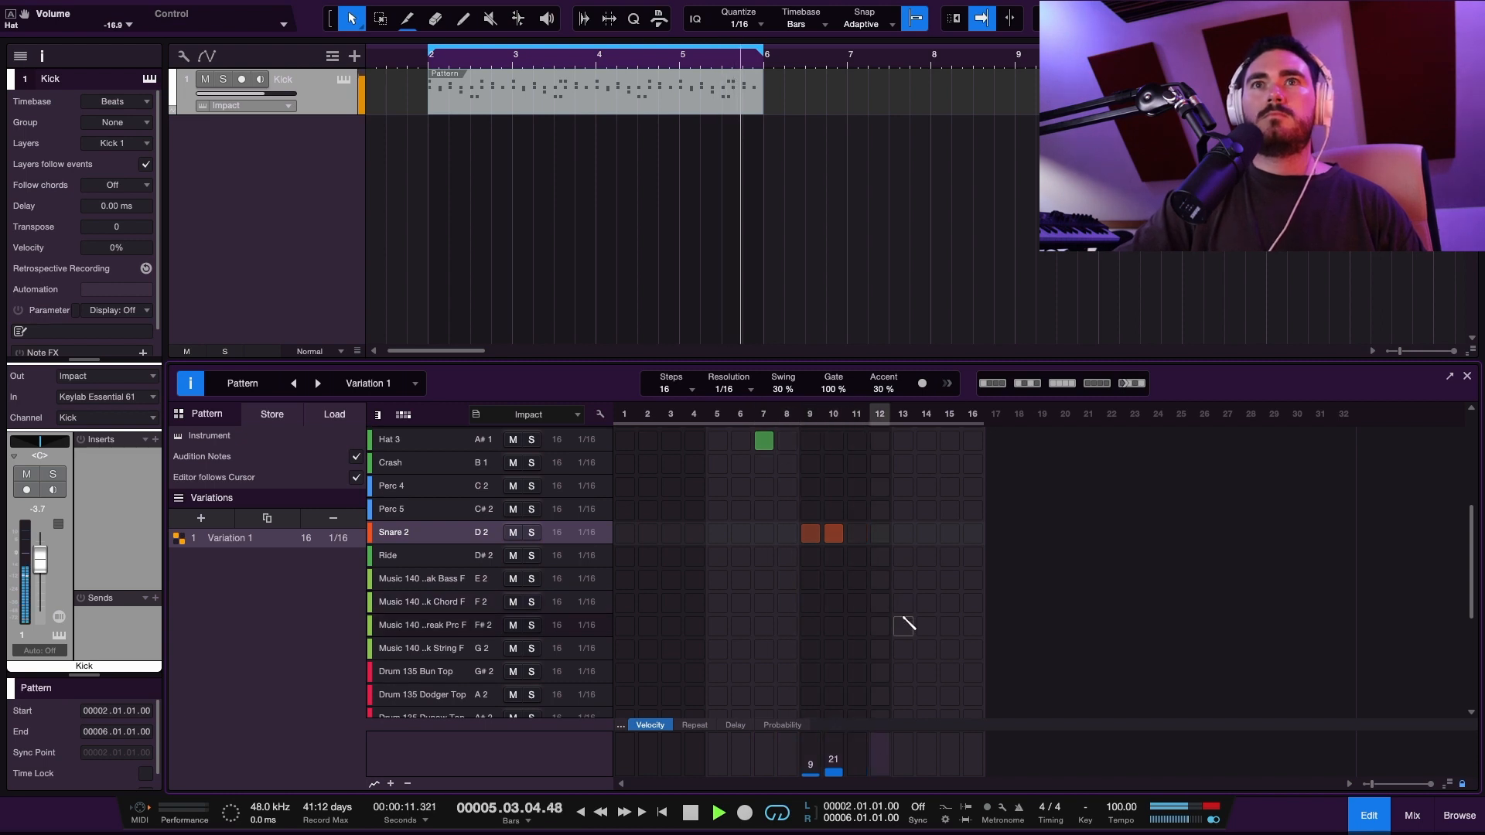
Audition further percussion lanes, and add a Perc 2 hit on step 15 after trying Hat 3 there.
left_click(435, 572)
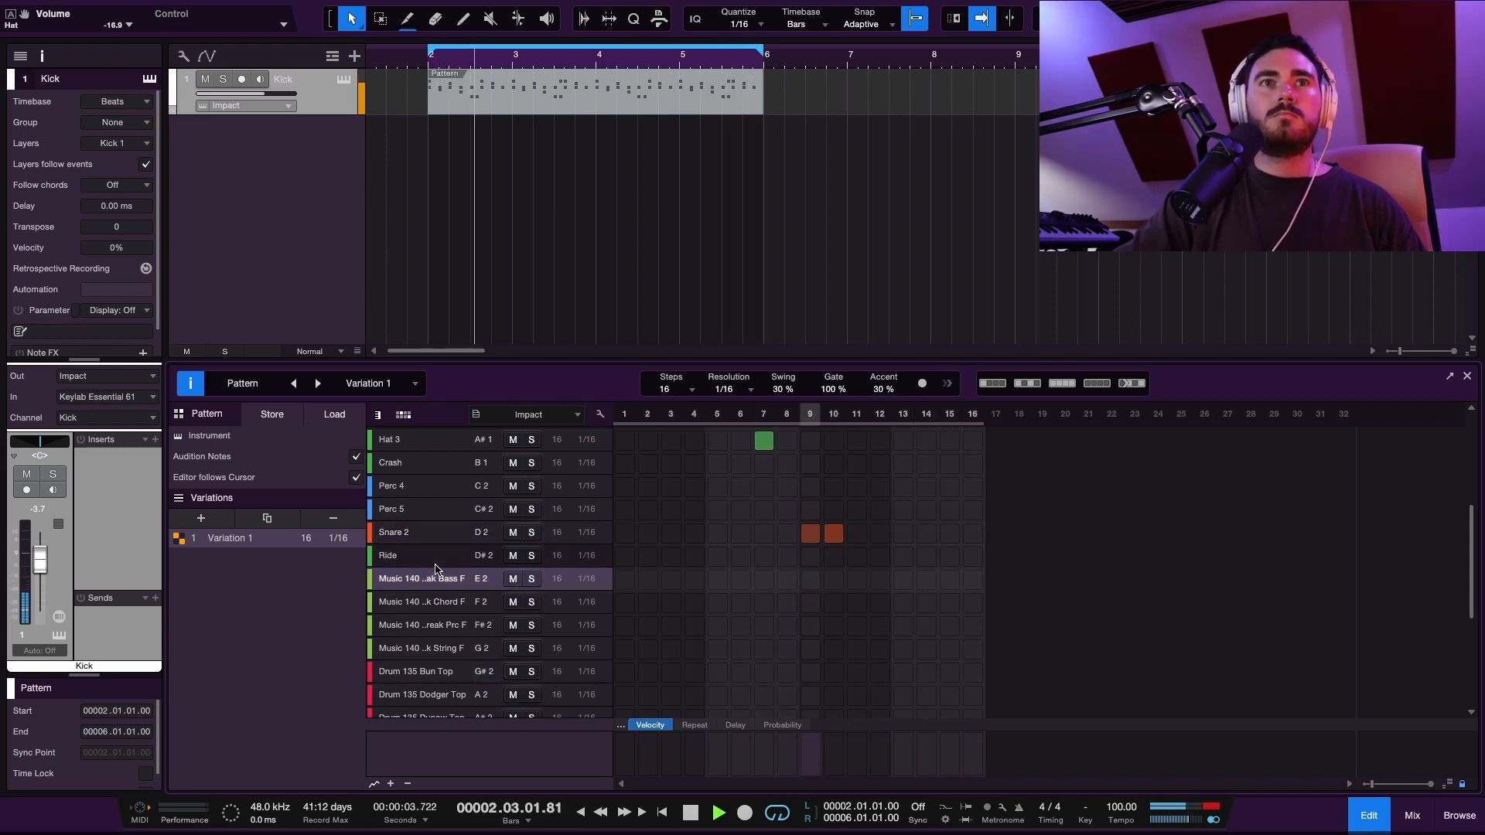
left_click(437, 563)
left_click(430, 507)
left_click(425, 493)
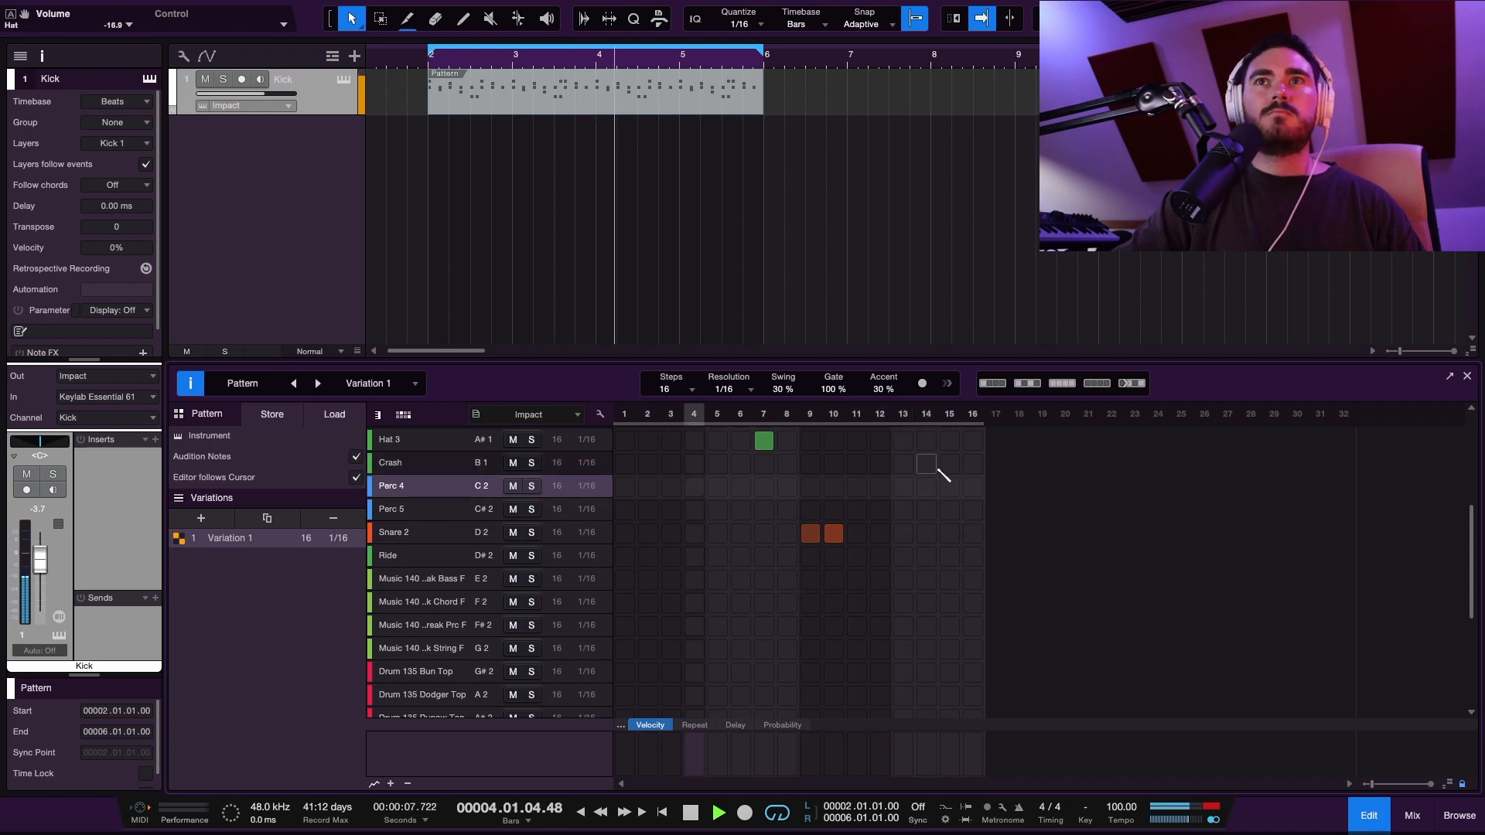
left_click(949, 440)
scroll(951, 471, "up", 3)
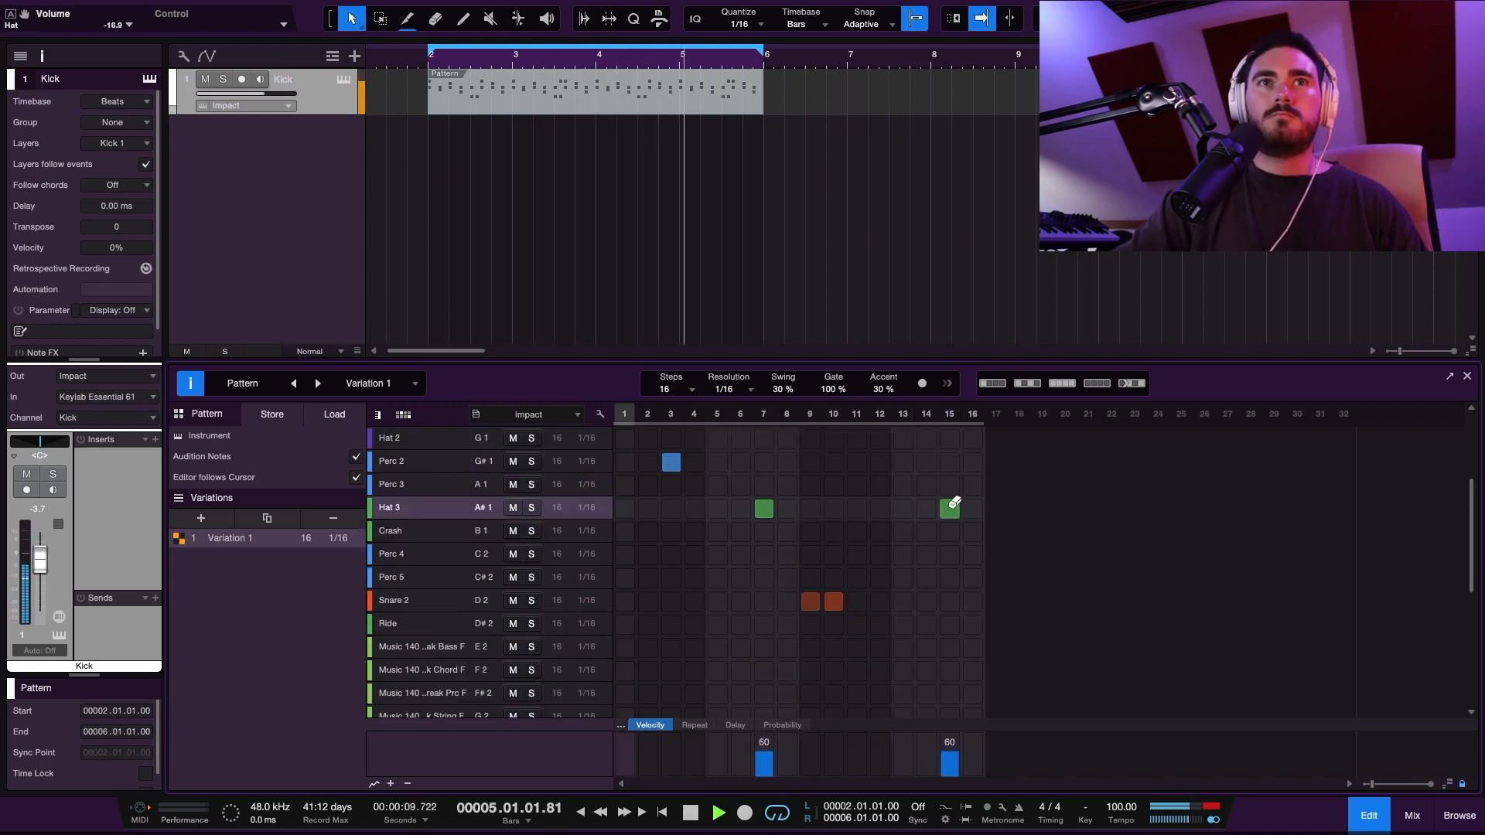
left_click(953, 507)
left_click(950, 462)
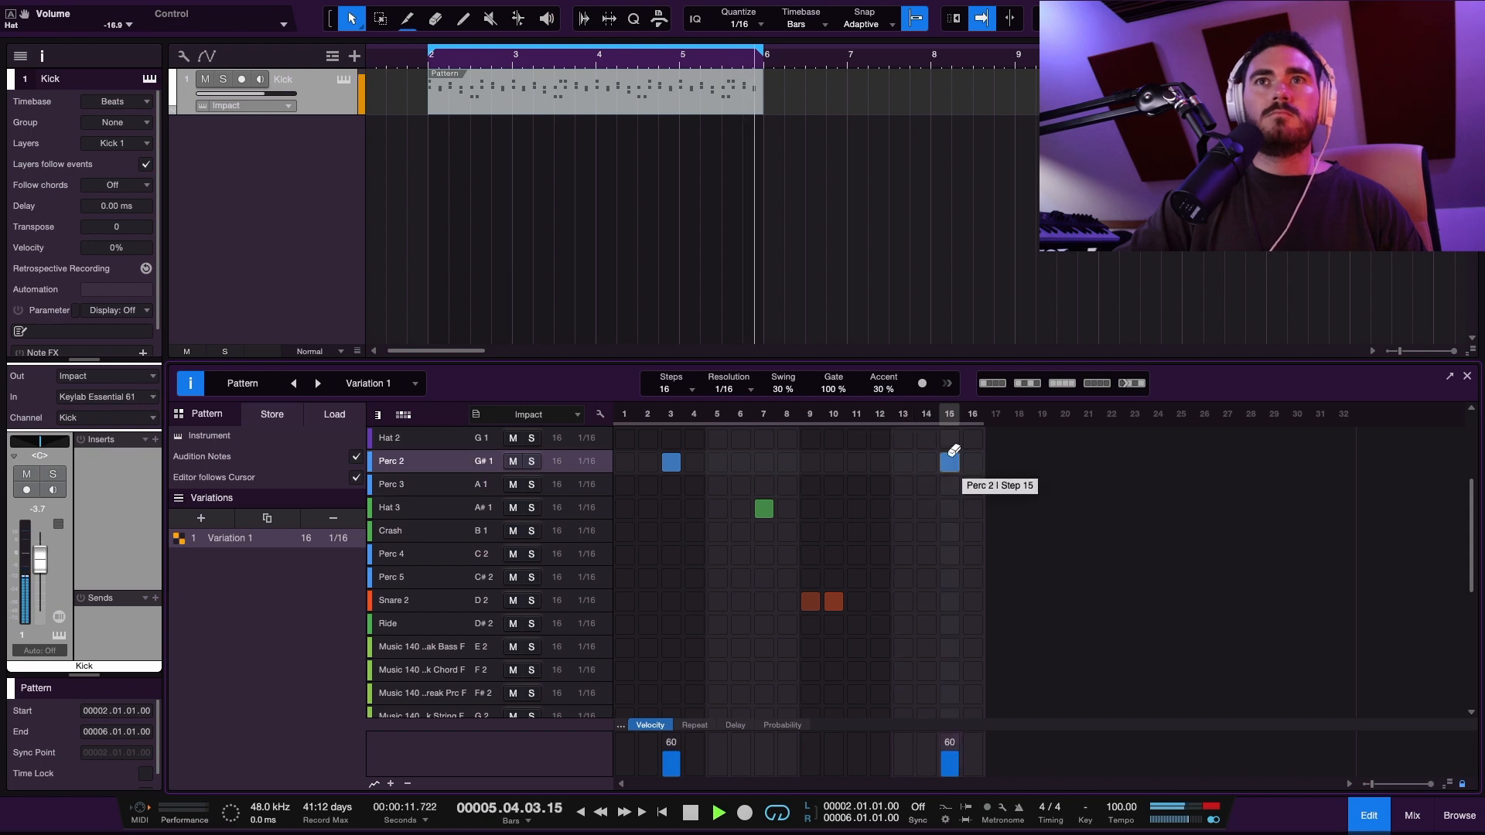
Route the Hat 3 pad to output Stereo 4 and the Snare 2 pad to Stereo 5 in Impact XT.
left_click(1405, 821)
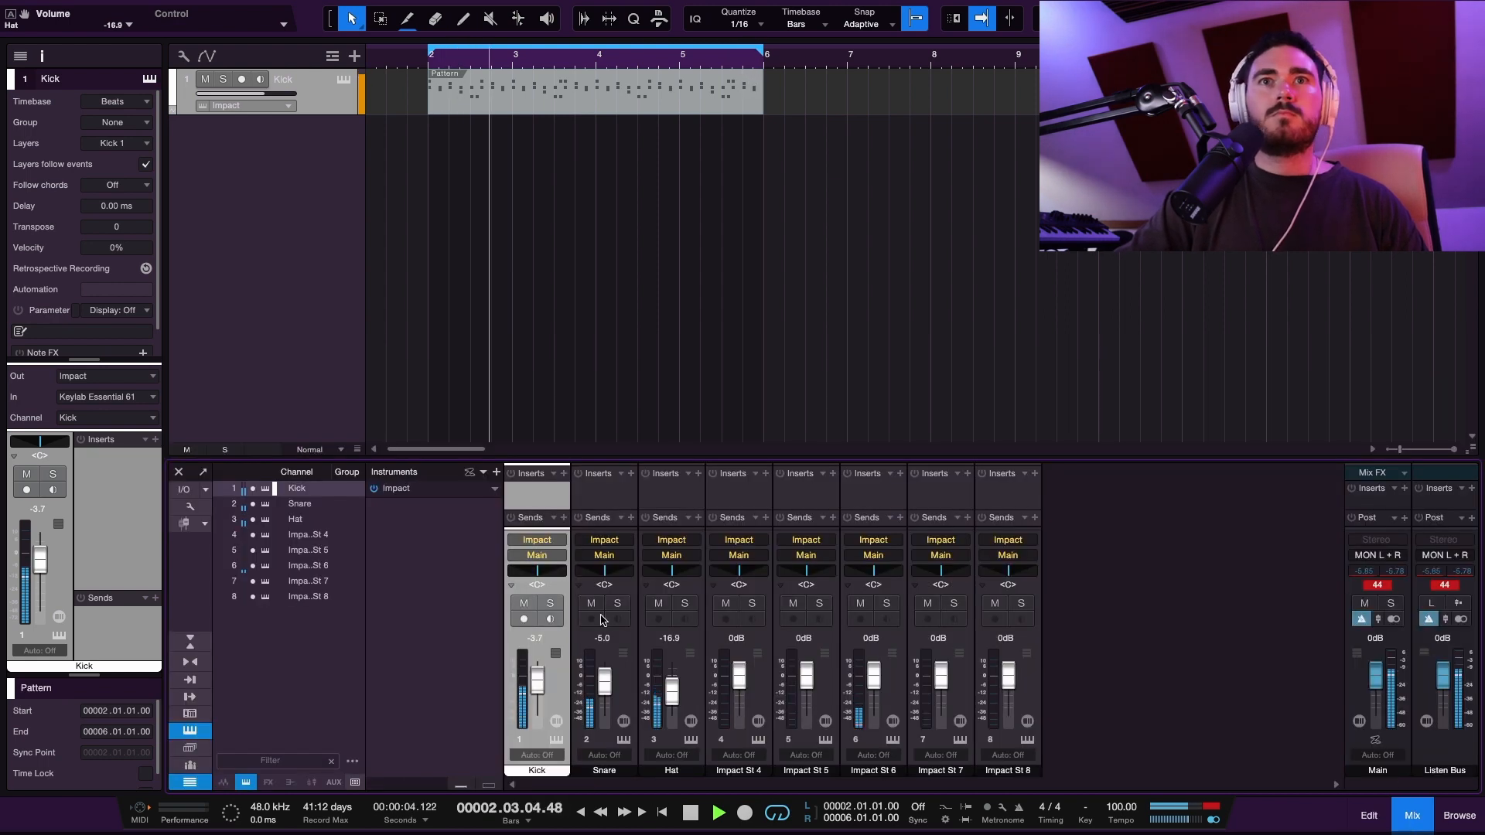
left_click(677, 541)
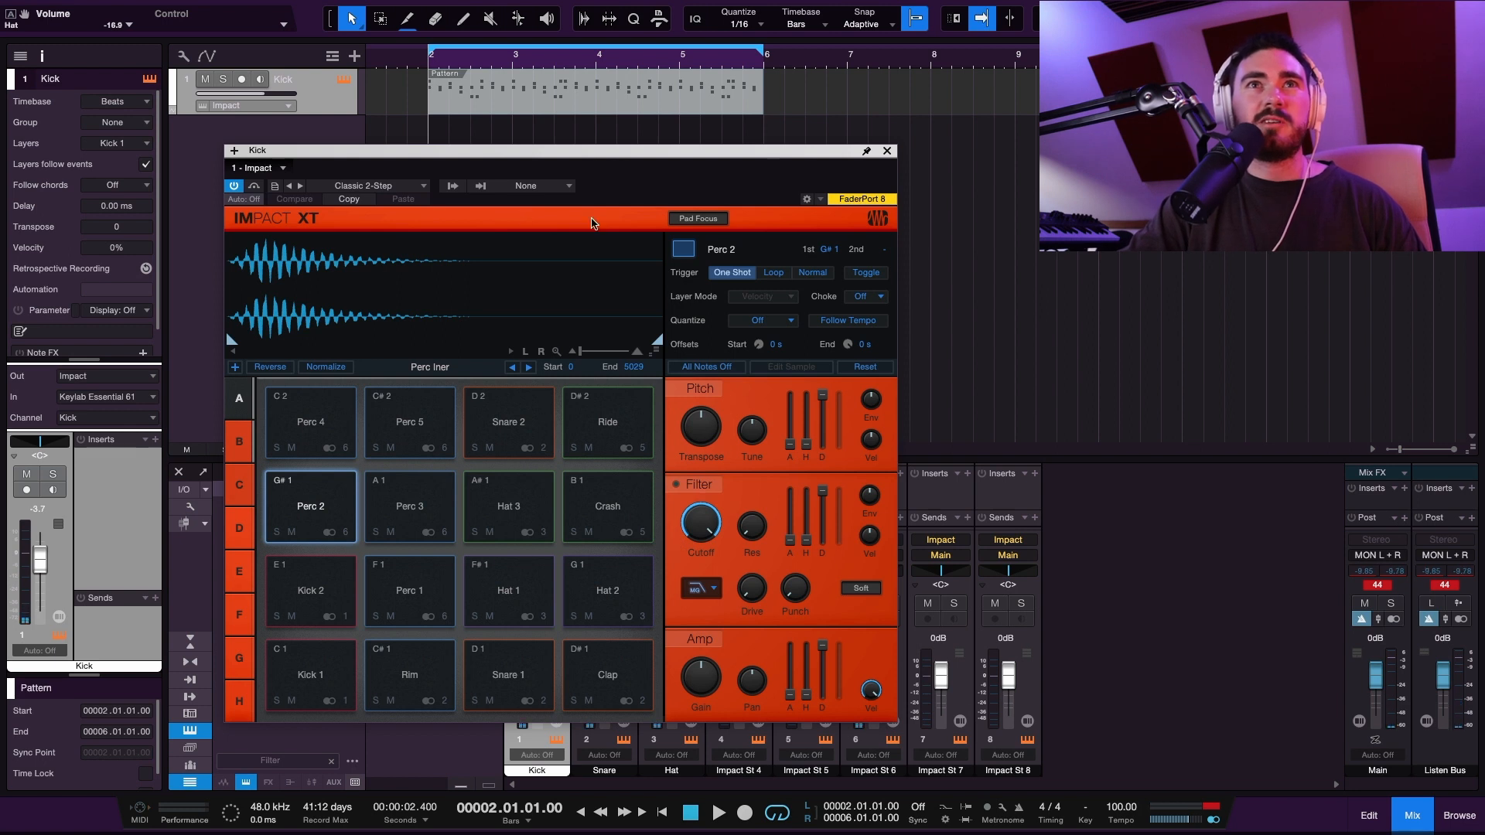
key("space")
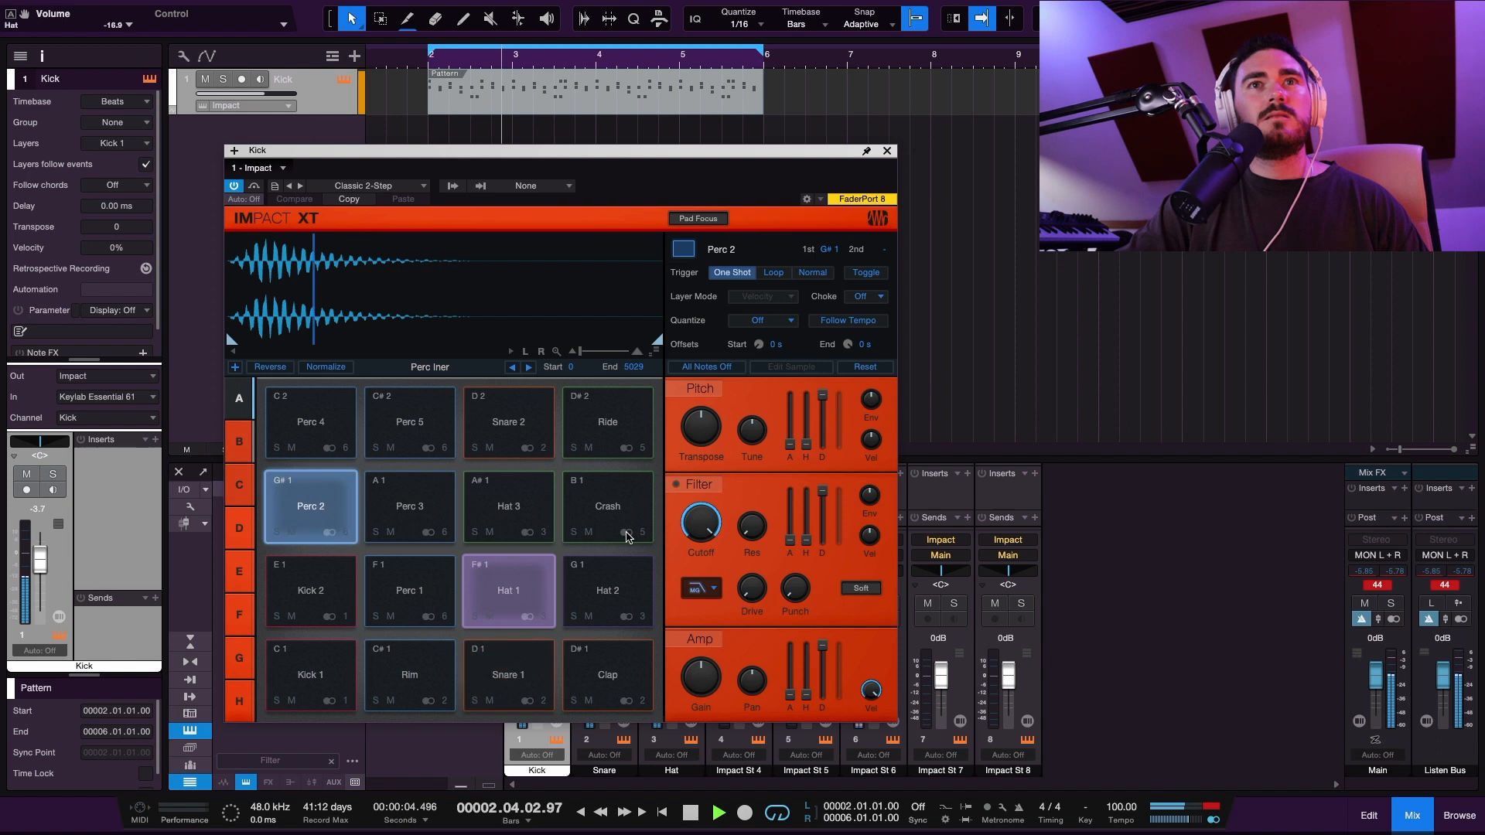
left_click(545, 534)
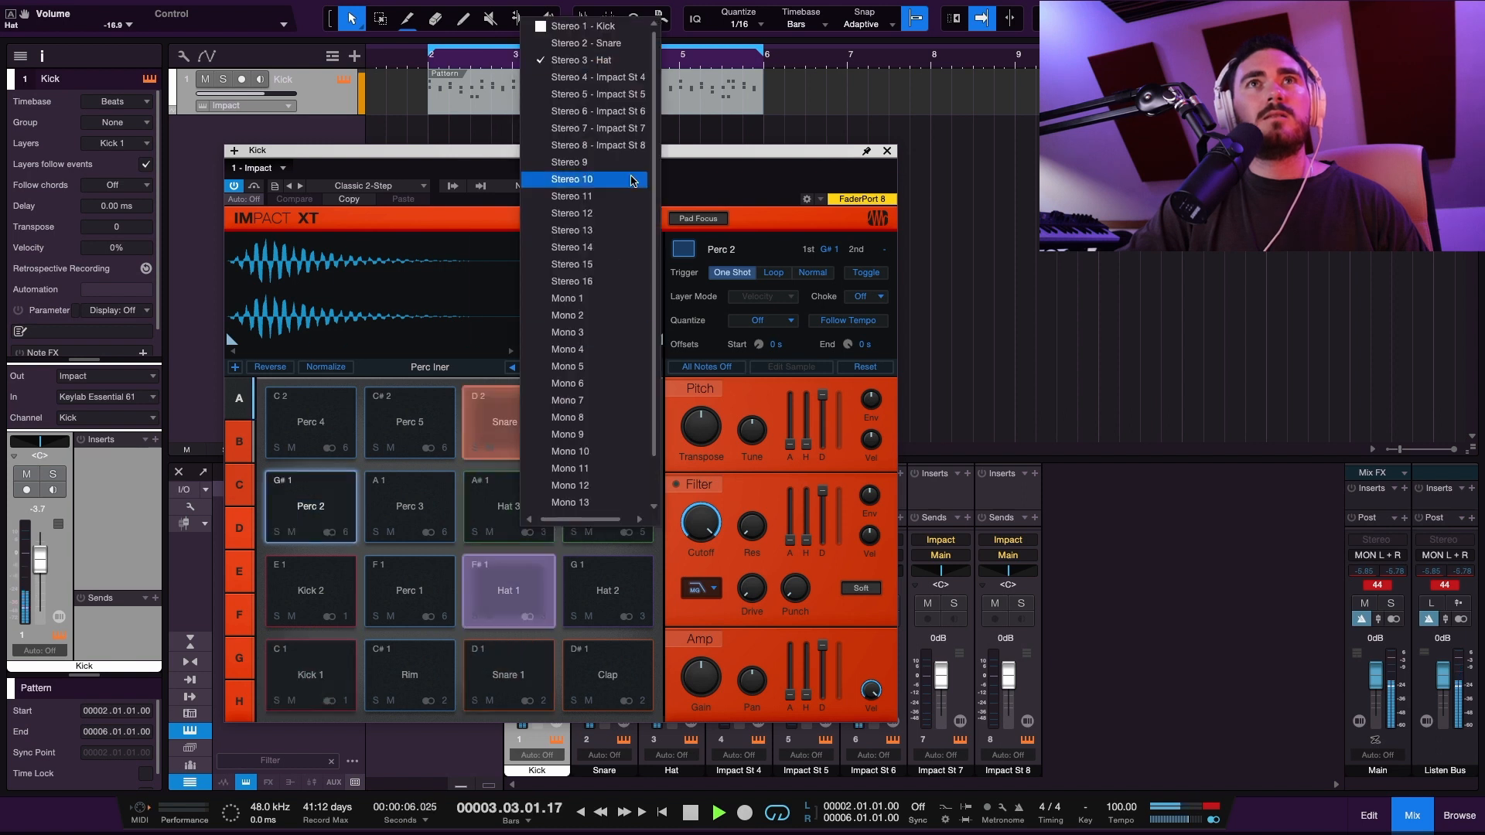
left_click(599, 76)
left_click(545, 443)
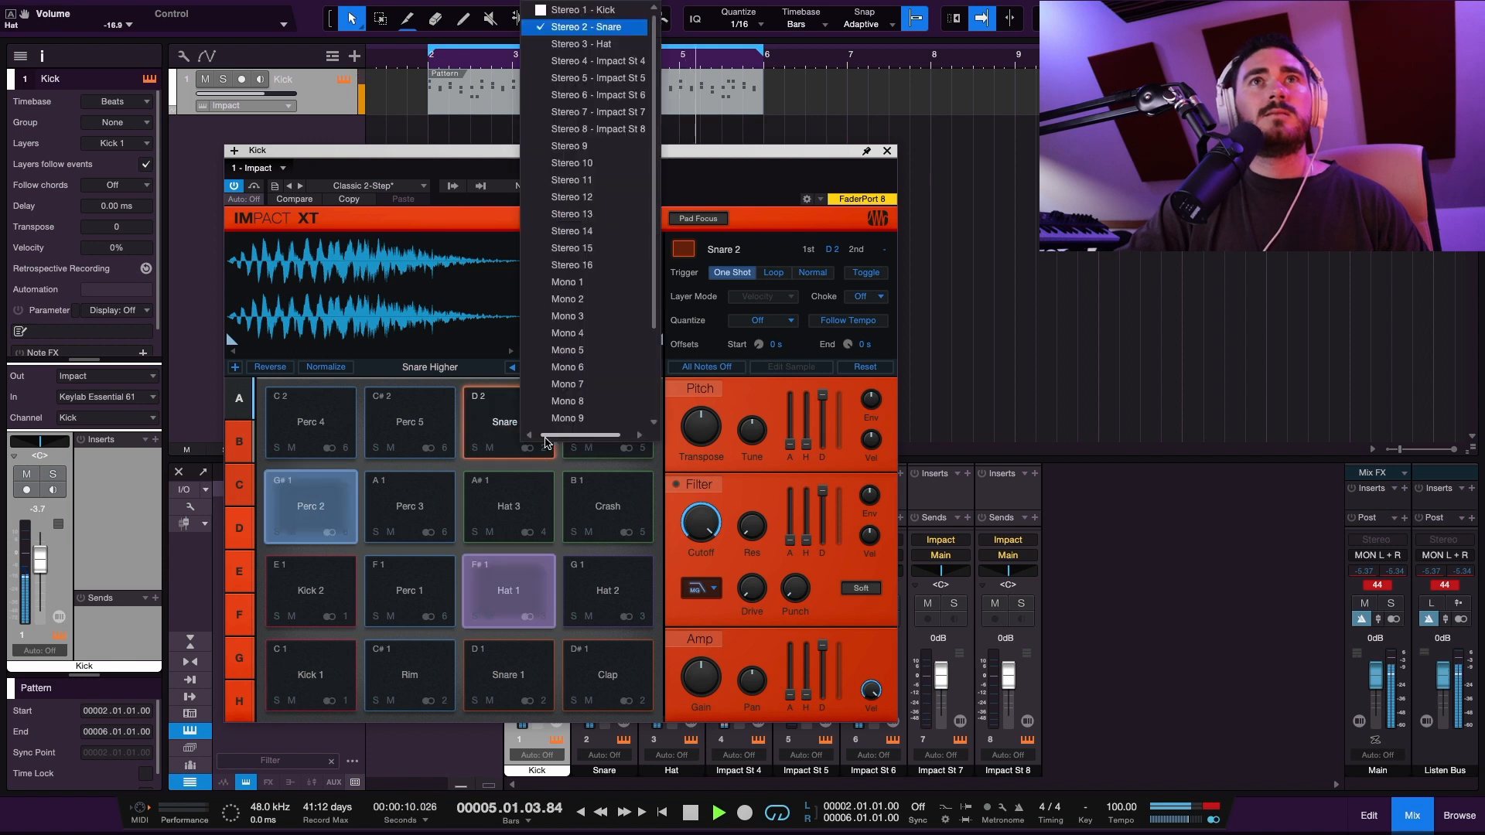
left_click(606, 80)
key("space")
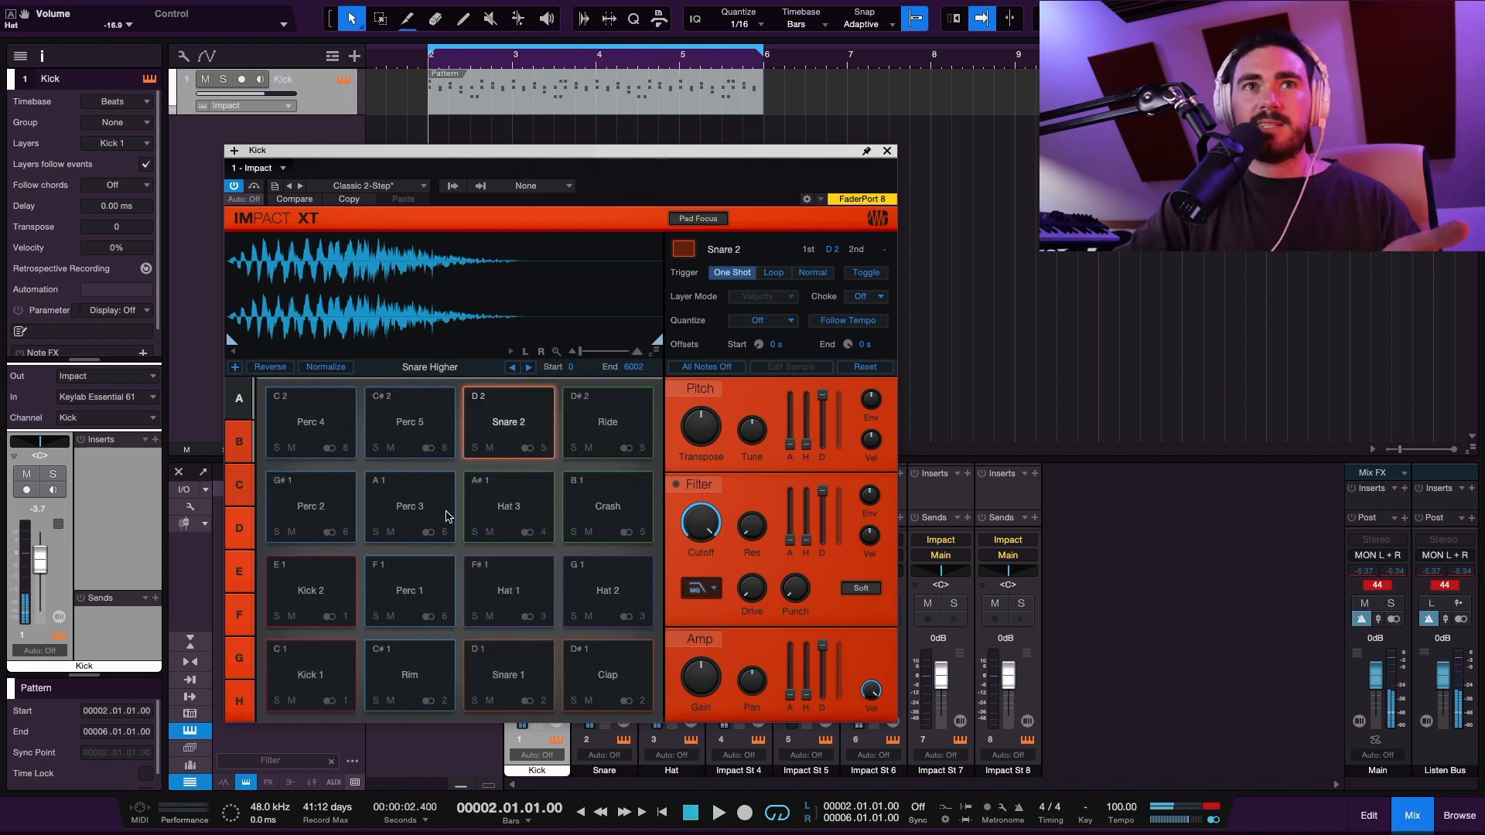
Select the Hat 3 pad, close the Impact XT window and briefly play the beat.
left_click(531, 501)
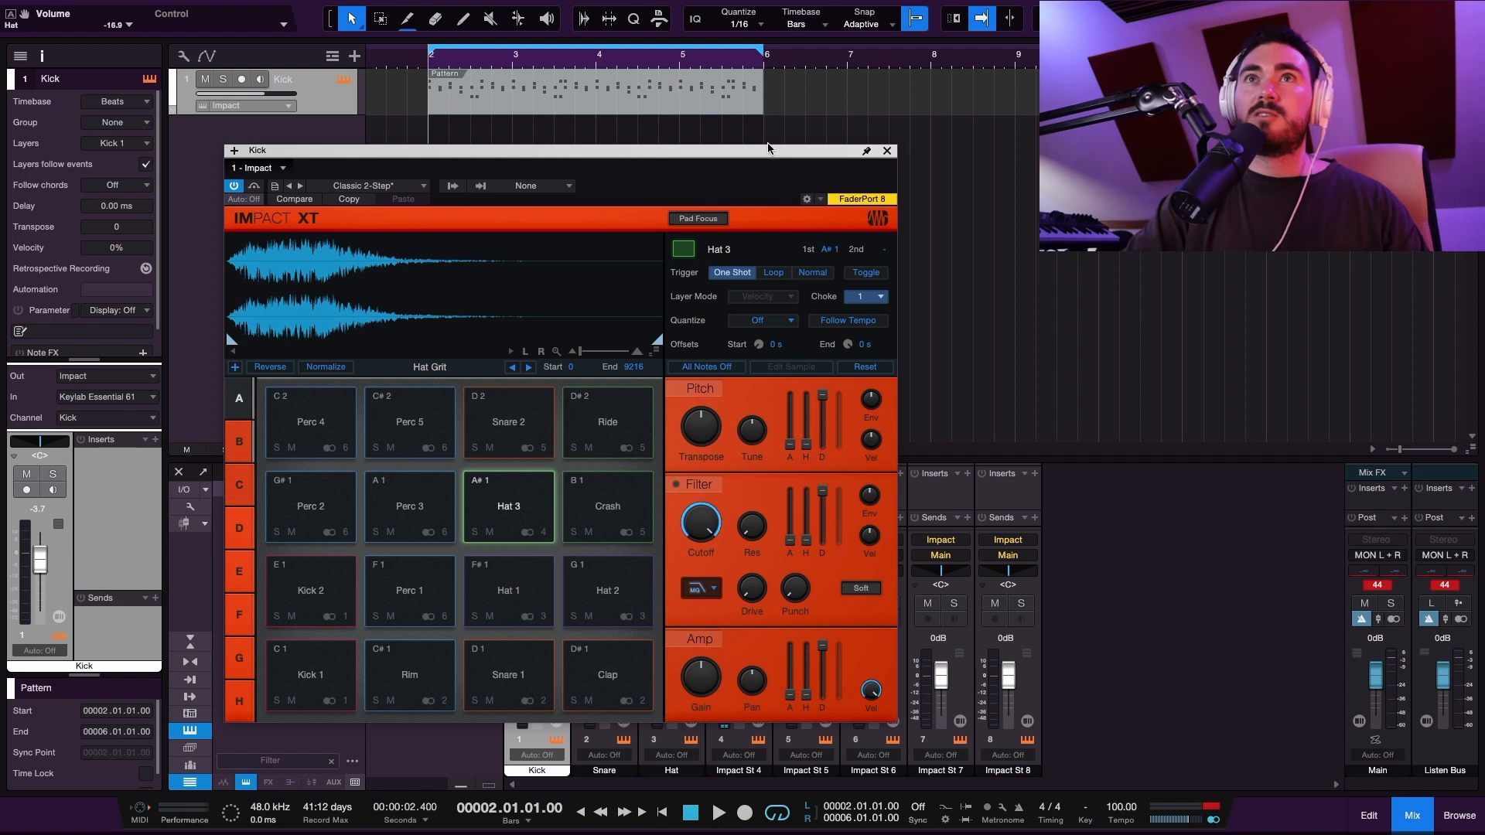
left_click(887, 151)
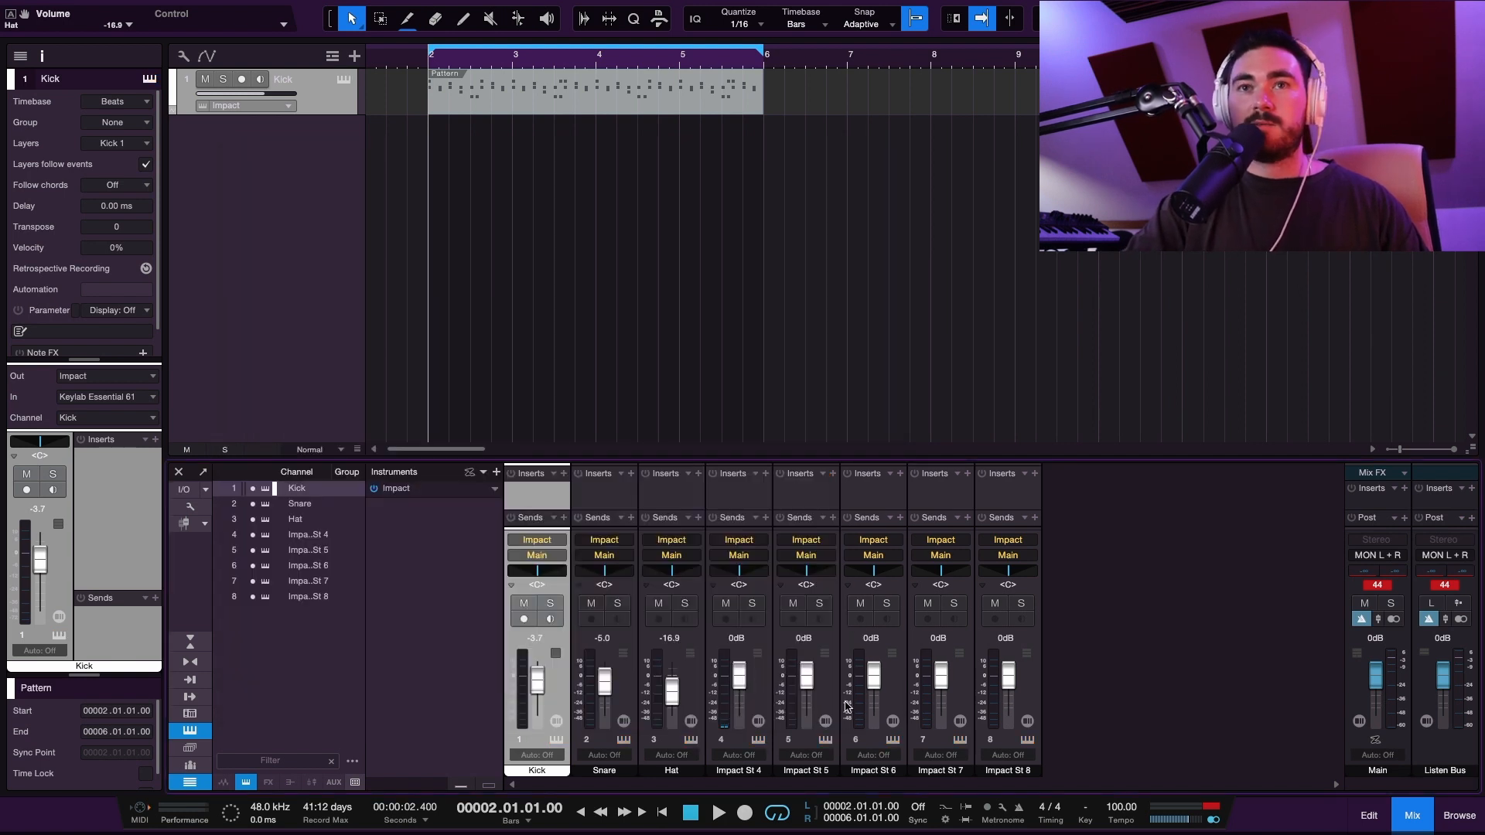
key("space")
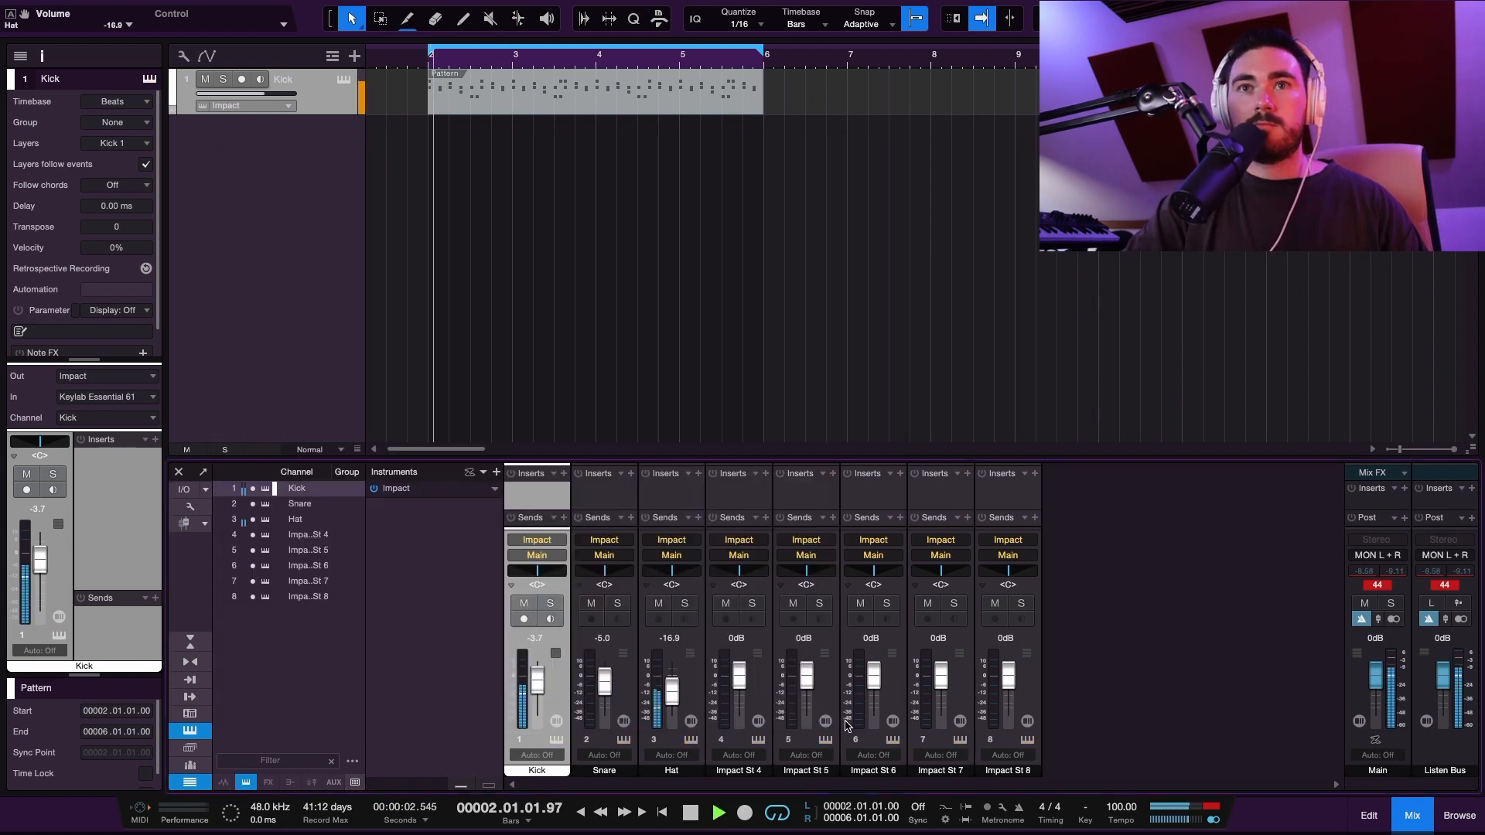
key("space")
Balance the drum channels during playback with Impact St 4 at -19.5 dB, Impact St 5 at -4.3 dB and Impact St 6 at -8.9 dB.
left_click(758, 698)
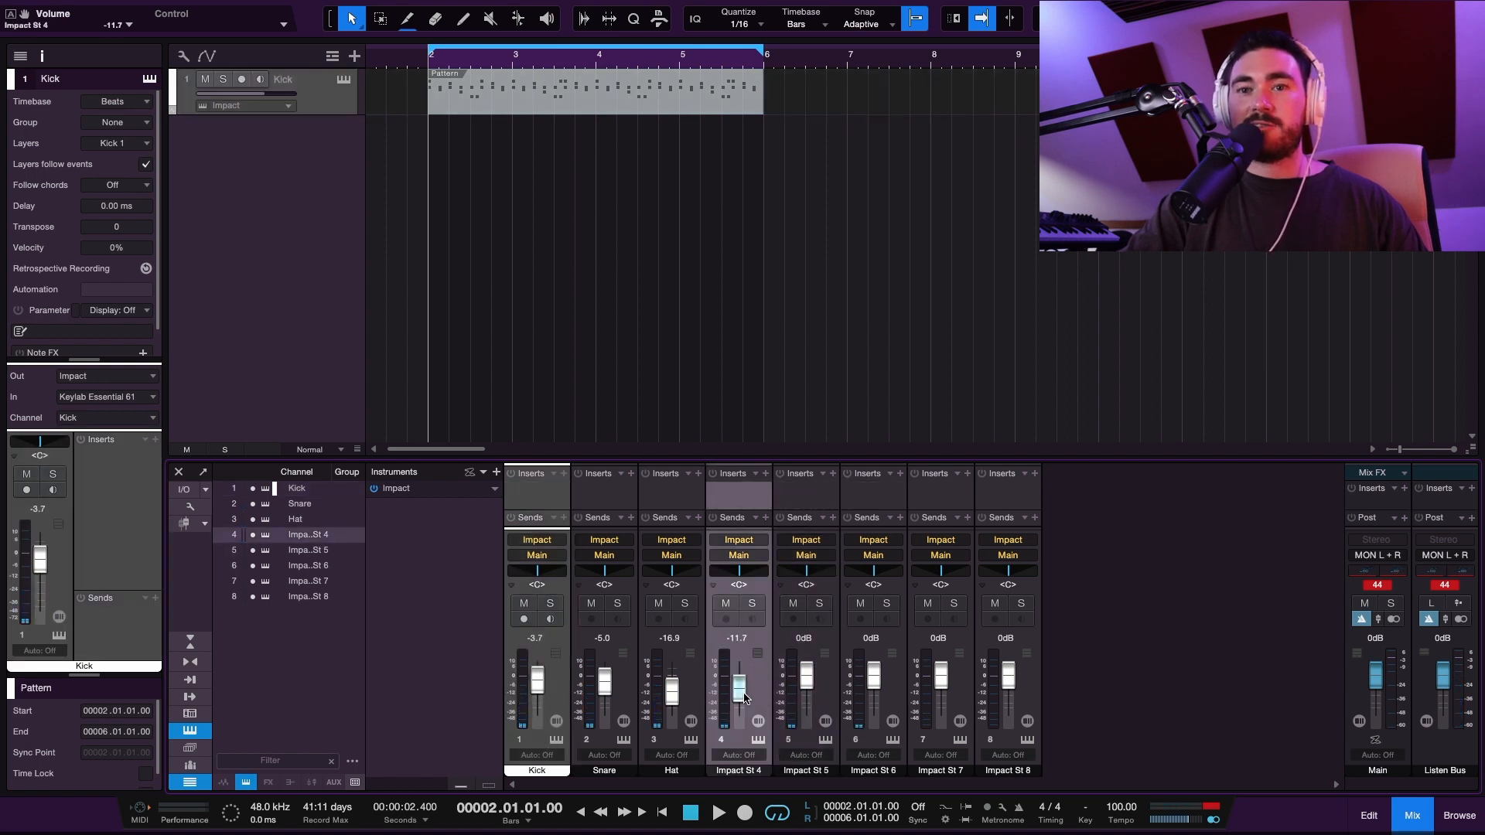
key("space")
scroll(744, 699, "down", 2)
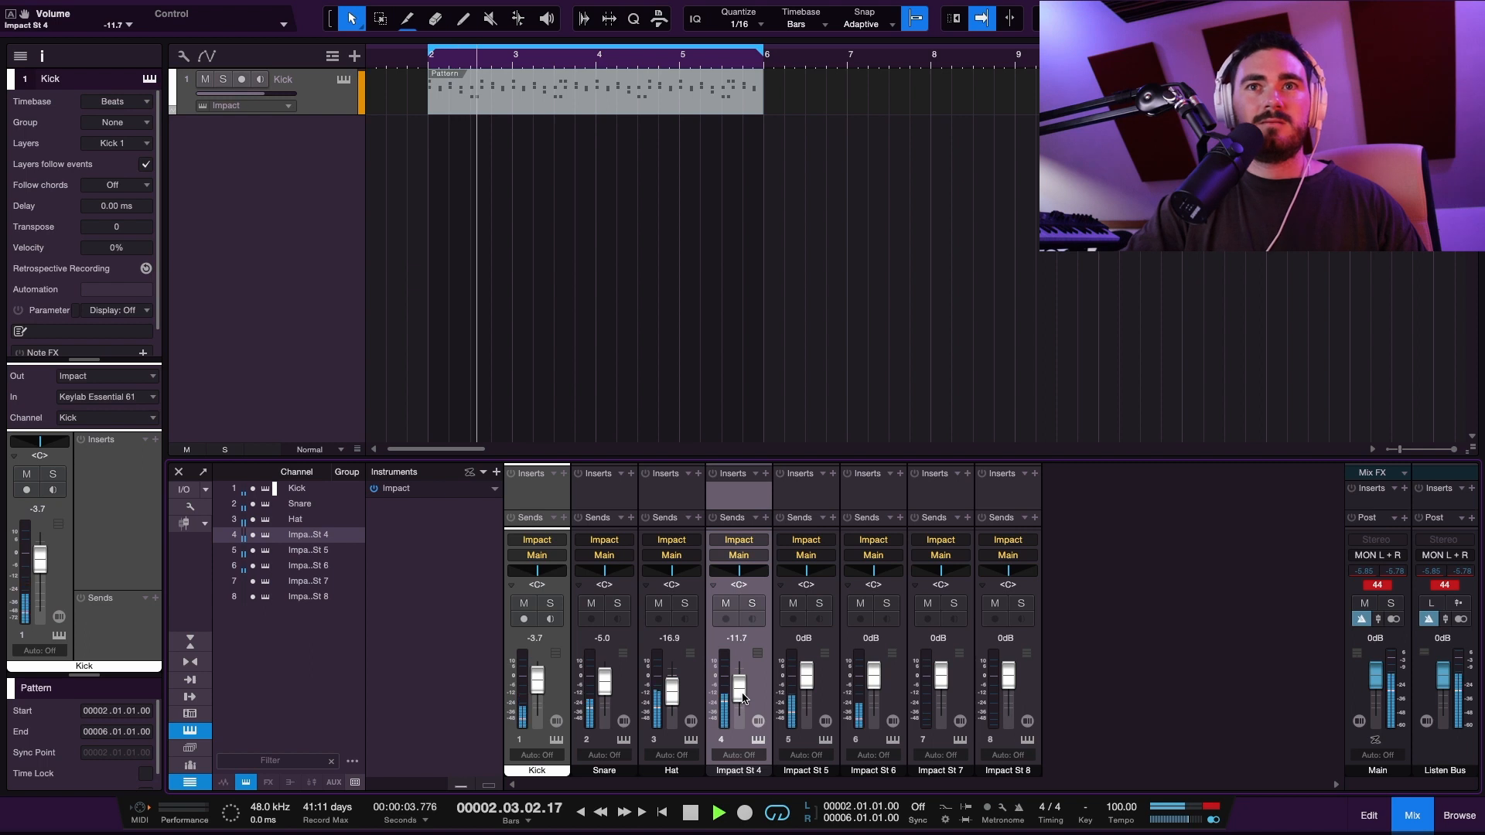
scroll(742, 688, "down", 2)
scroll(872, 681, "down", 5)
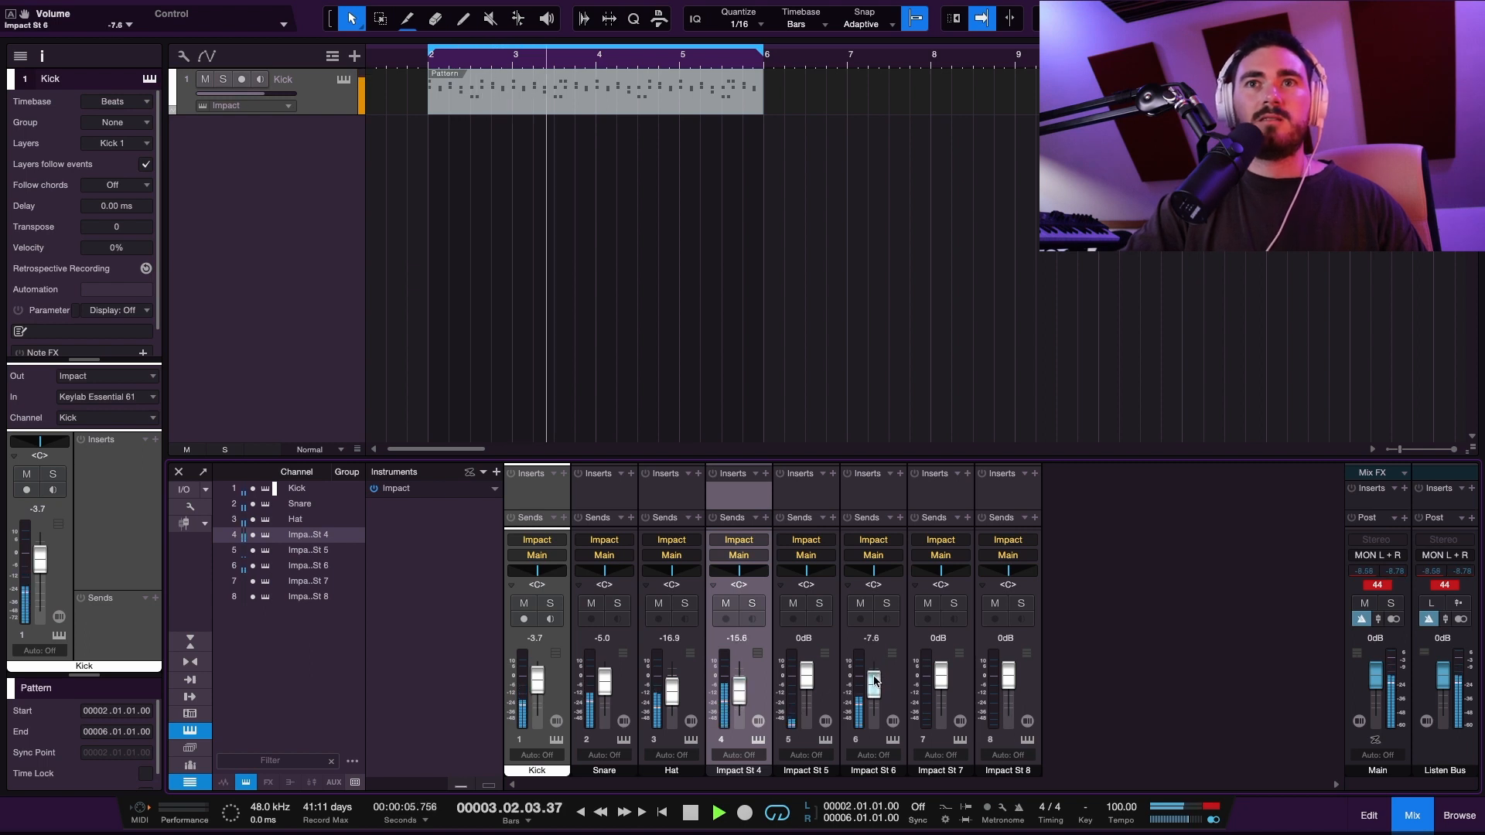
scroll(873, 682, "down", 2)
scroll(805, 682, "down", 2)
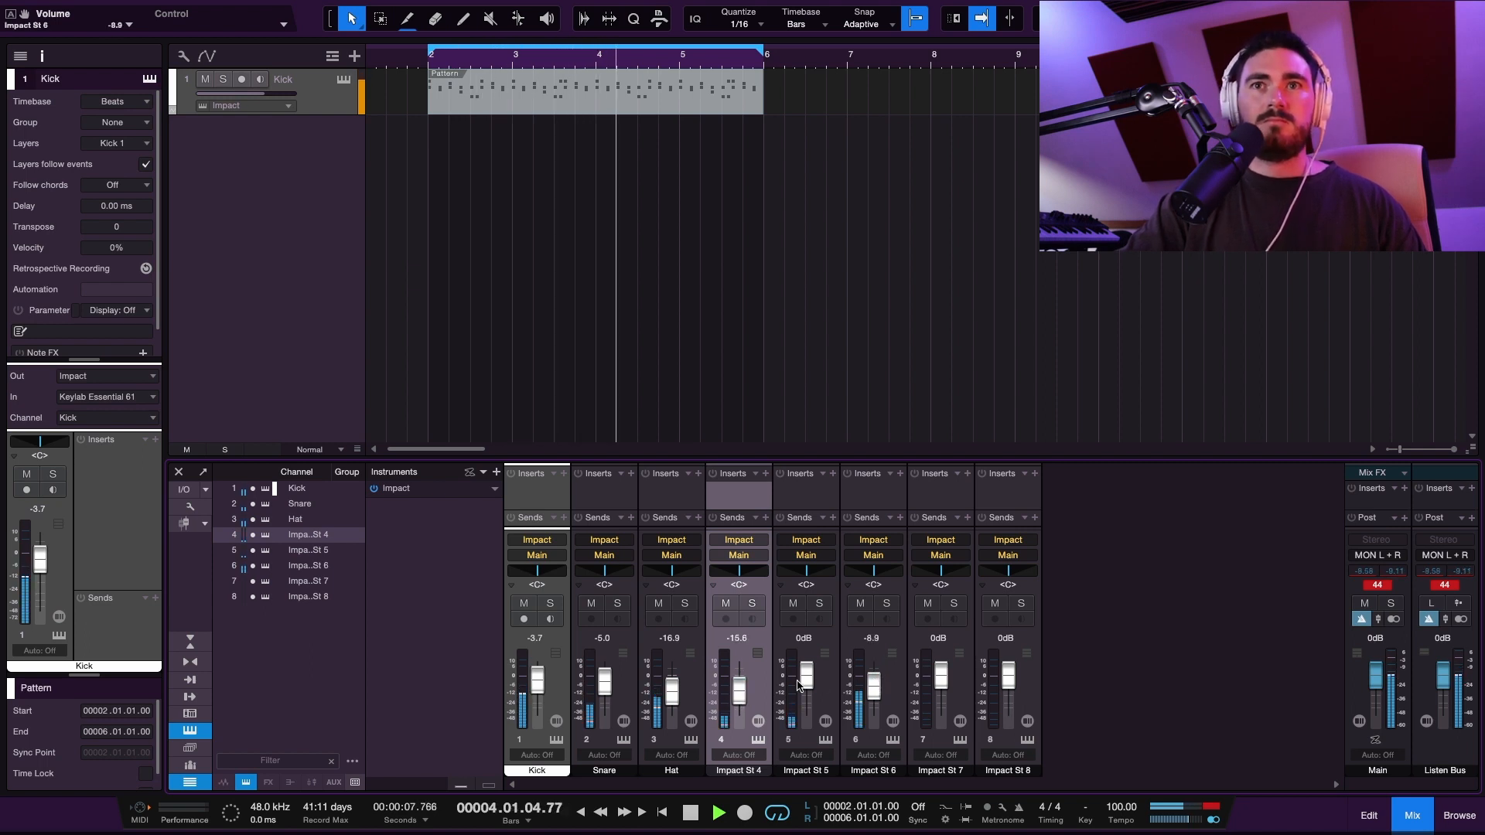
scroll(804, 682, "down", 2)
scroll(740, 696, "down", 3)
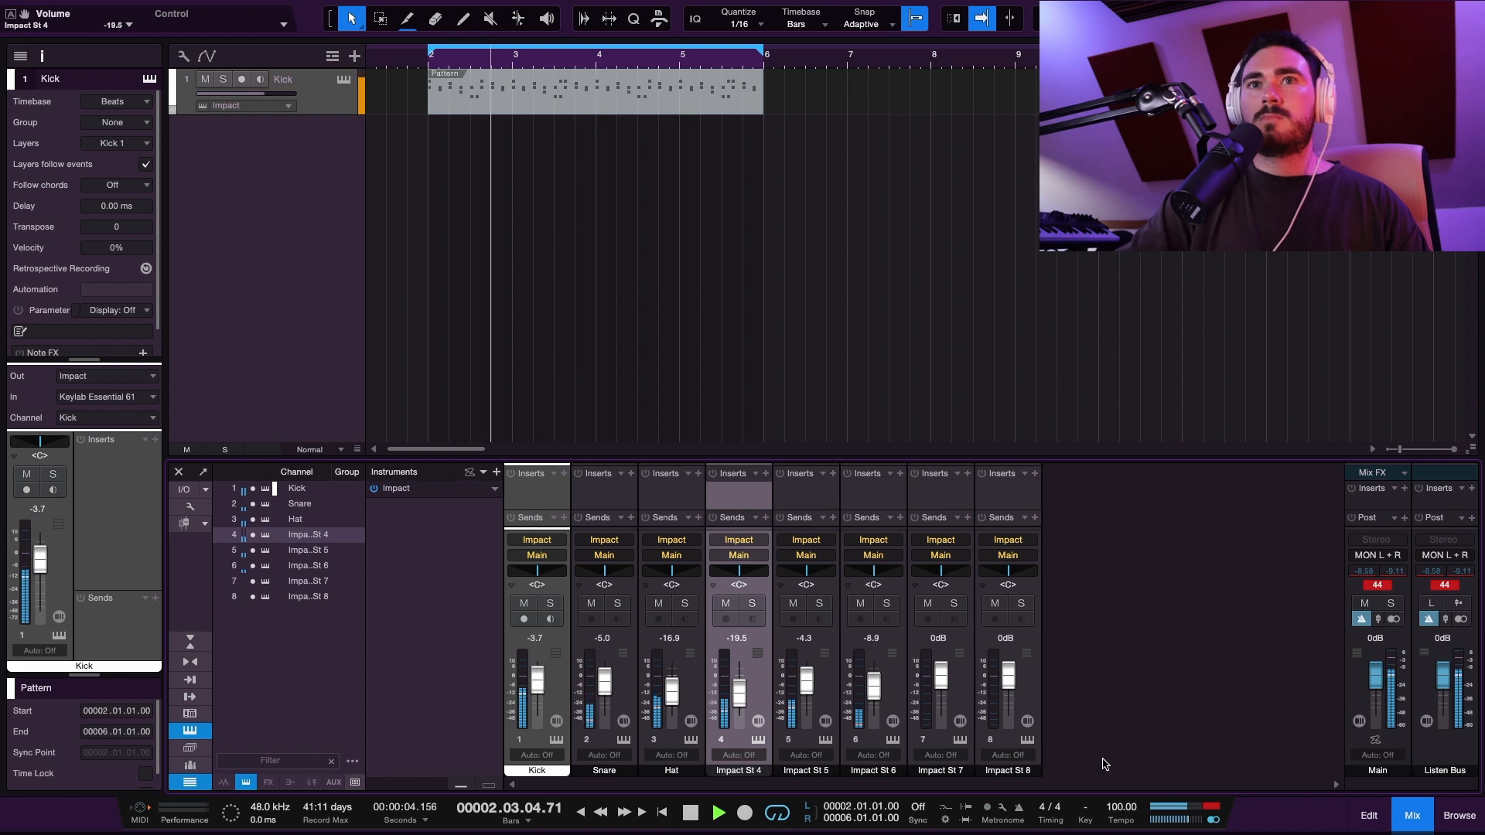
Lower all eight drum channels together, bringing the Kick to -8.2 dB, and audition the balance.
left_click(562, 687)
key("space")
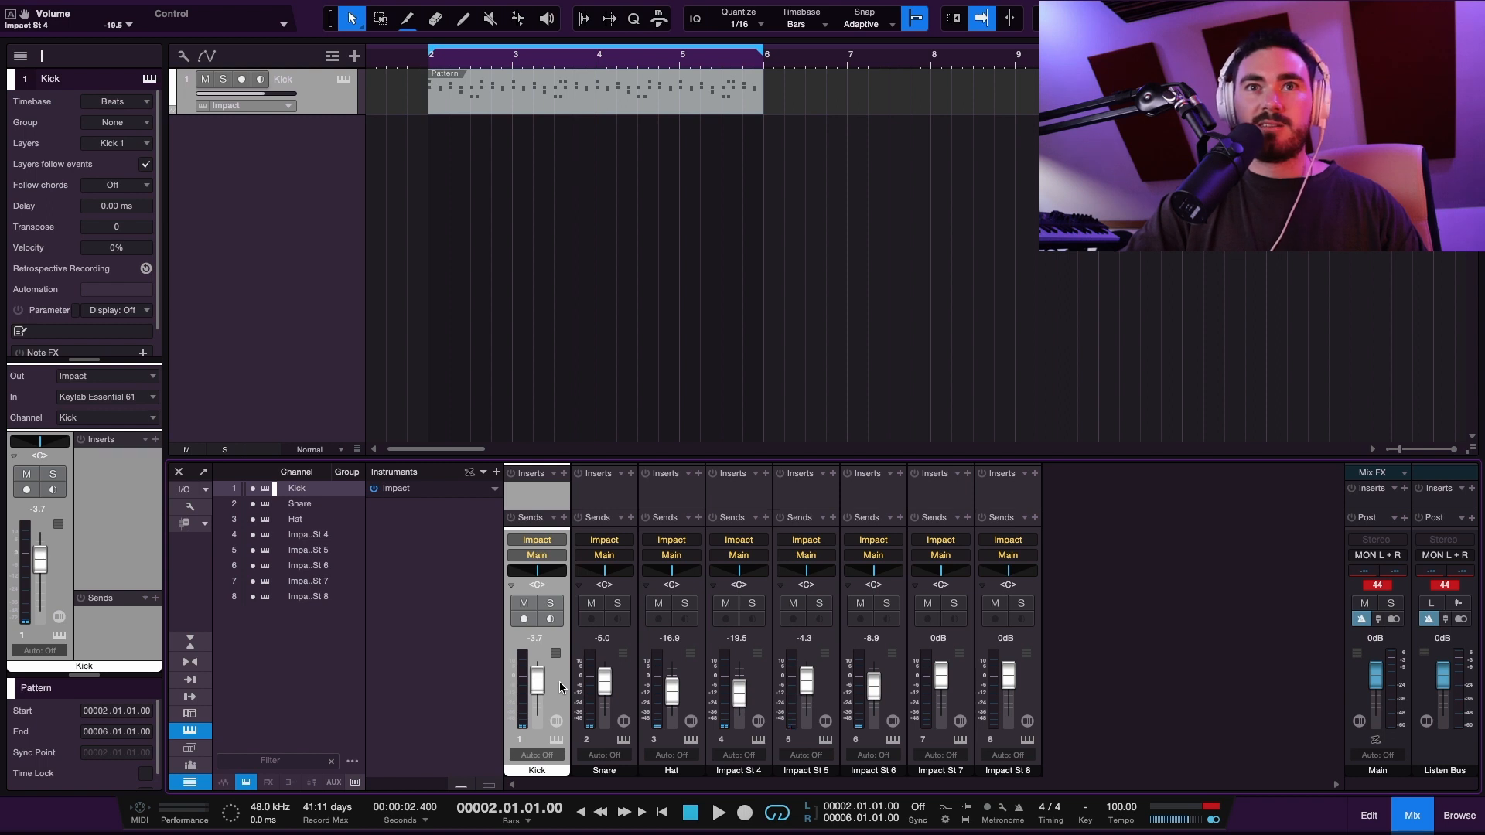
key("ctrl+a")
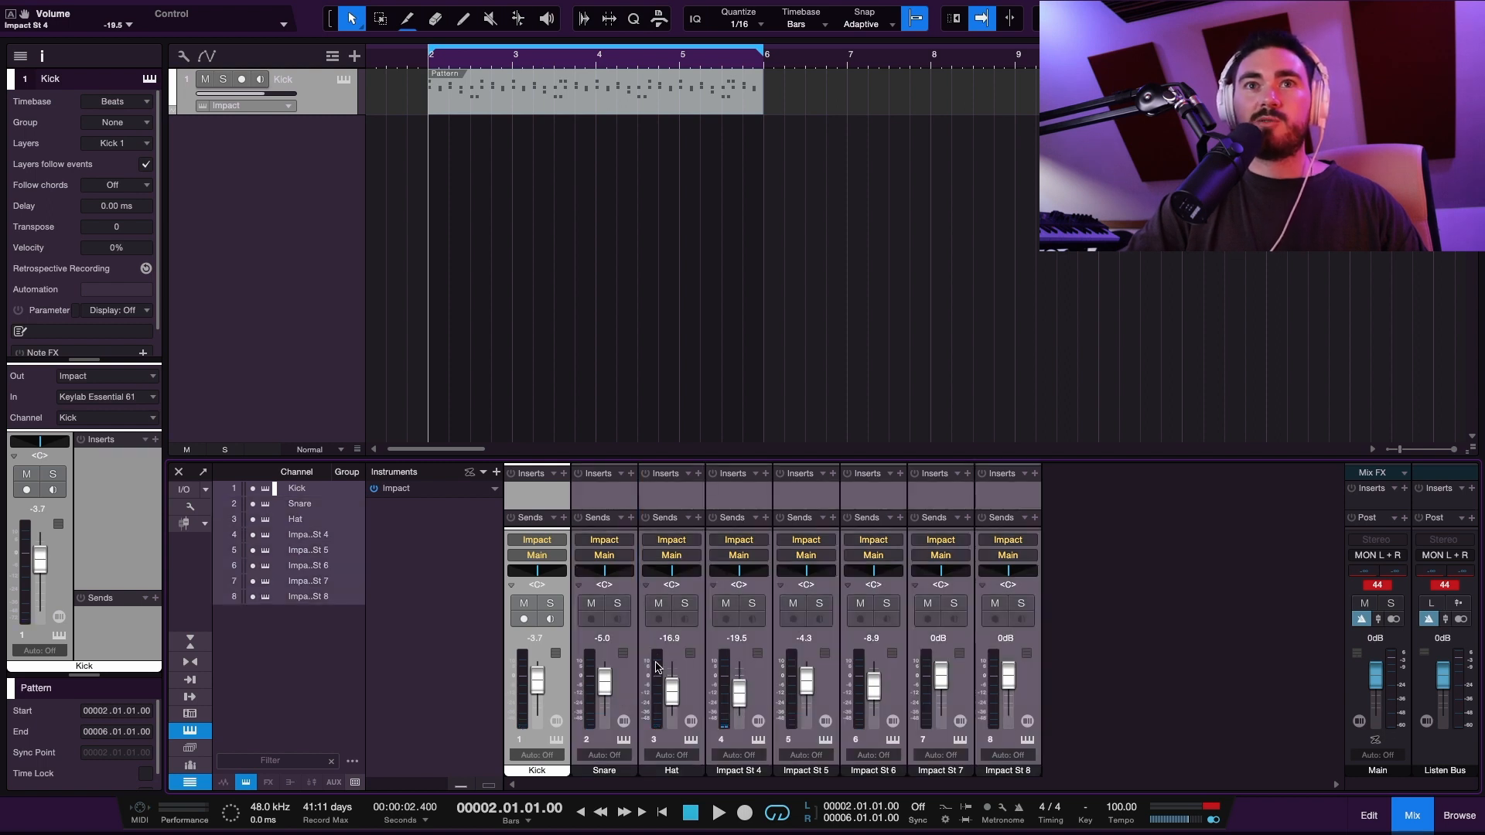
left_click_drag(540, 685, 539, 691)
key("space")
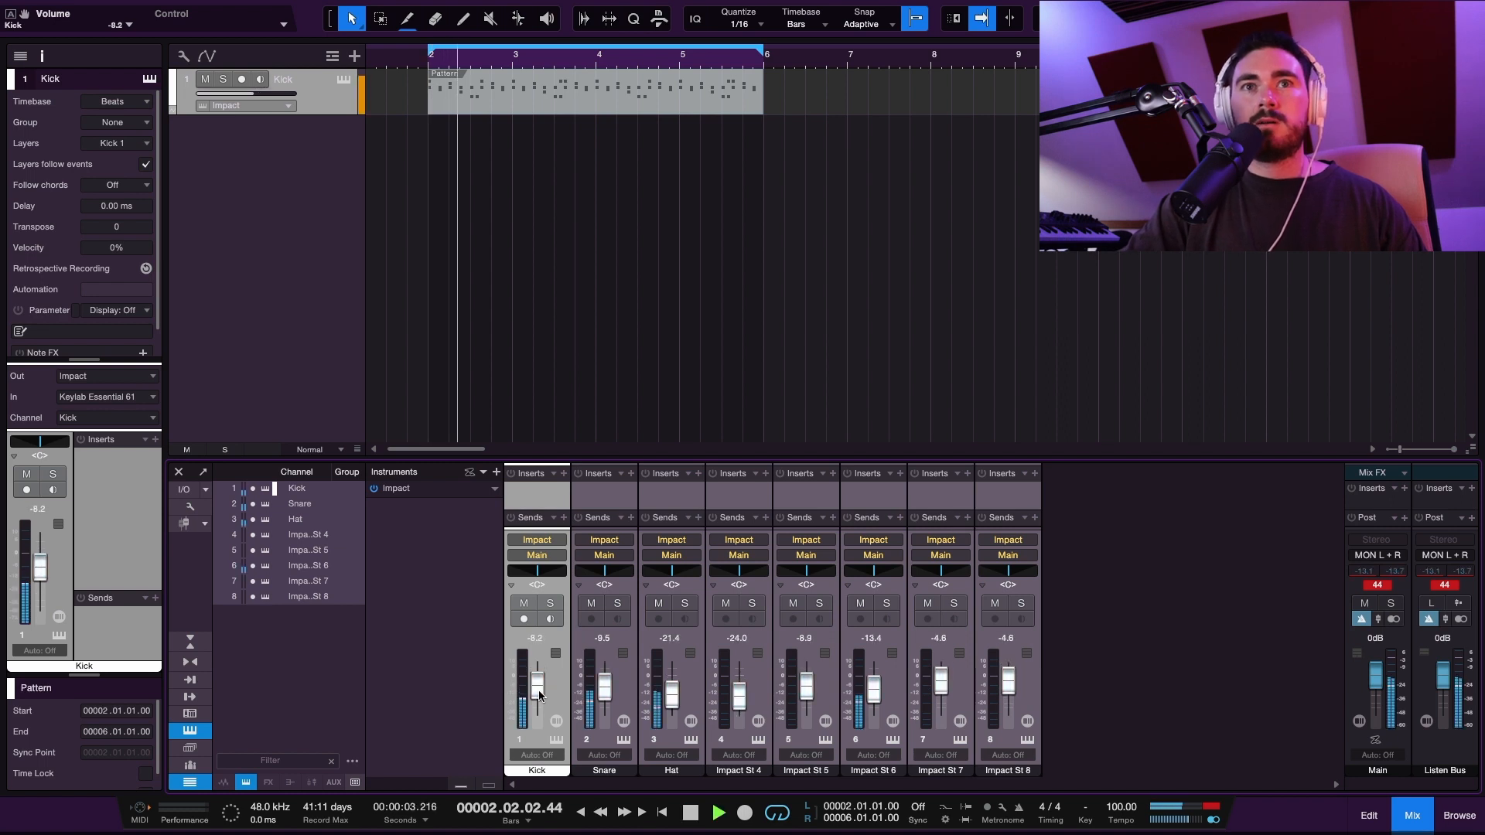
left_click(890, 695)
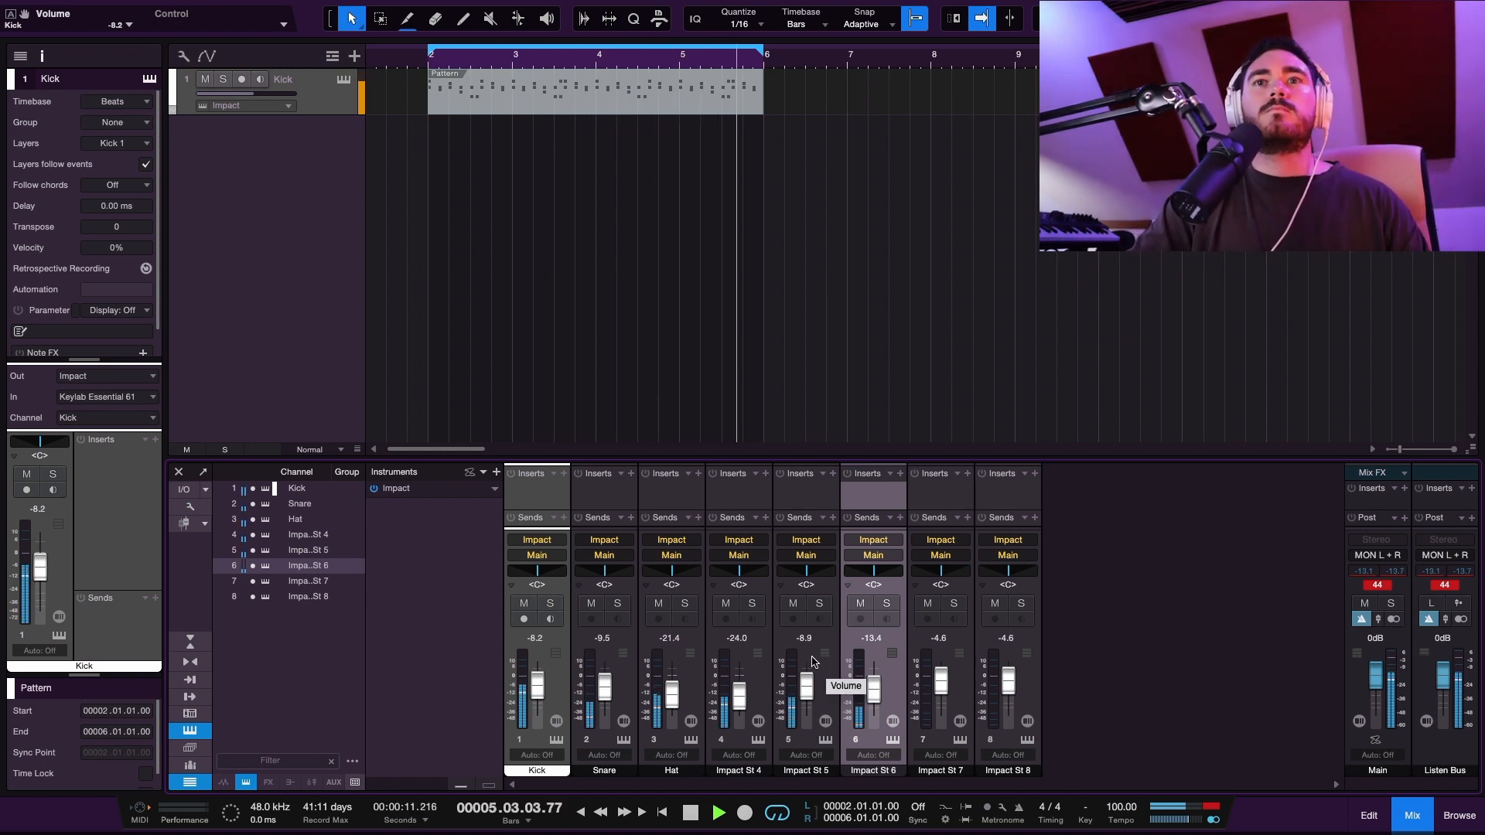
key("space")
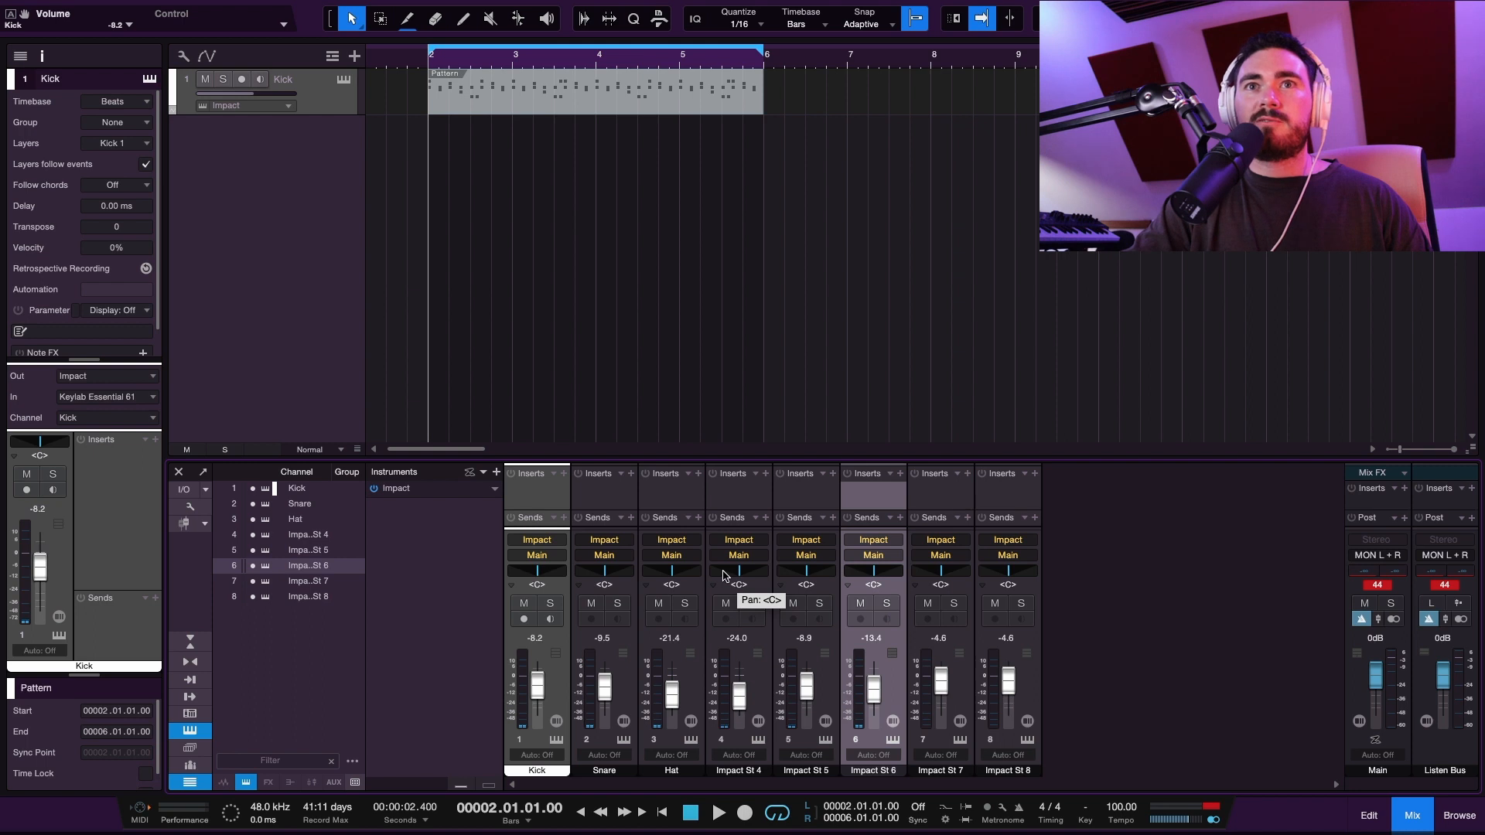
Try panning Impact St 4 to L53 and Impact St 6 to R62, and play the beat.
left_click(723, 576)
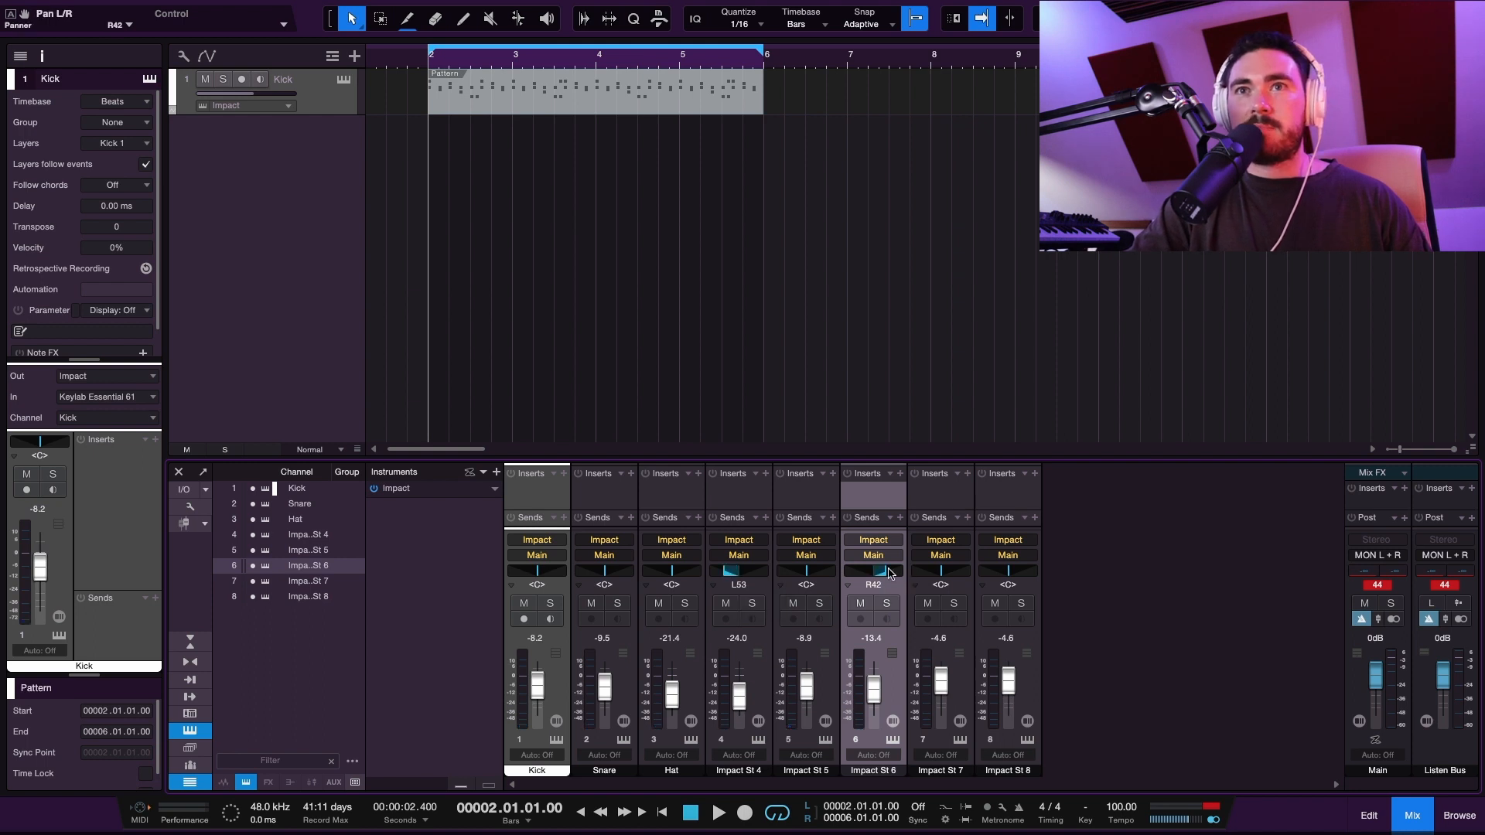
scroll(891, 574, "up", 3)
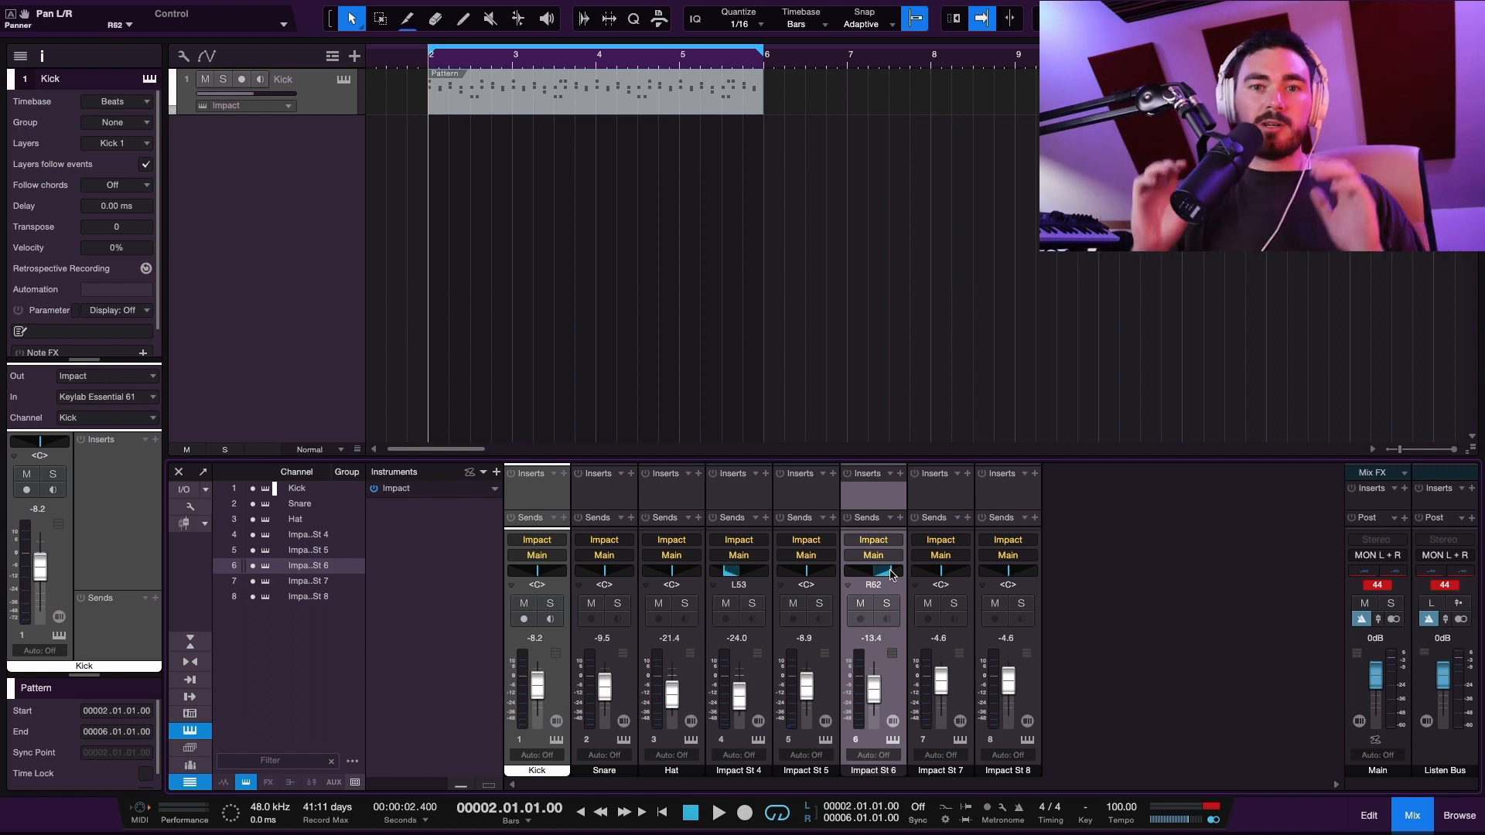
key("space")
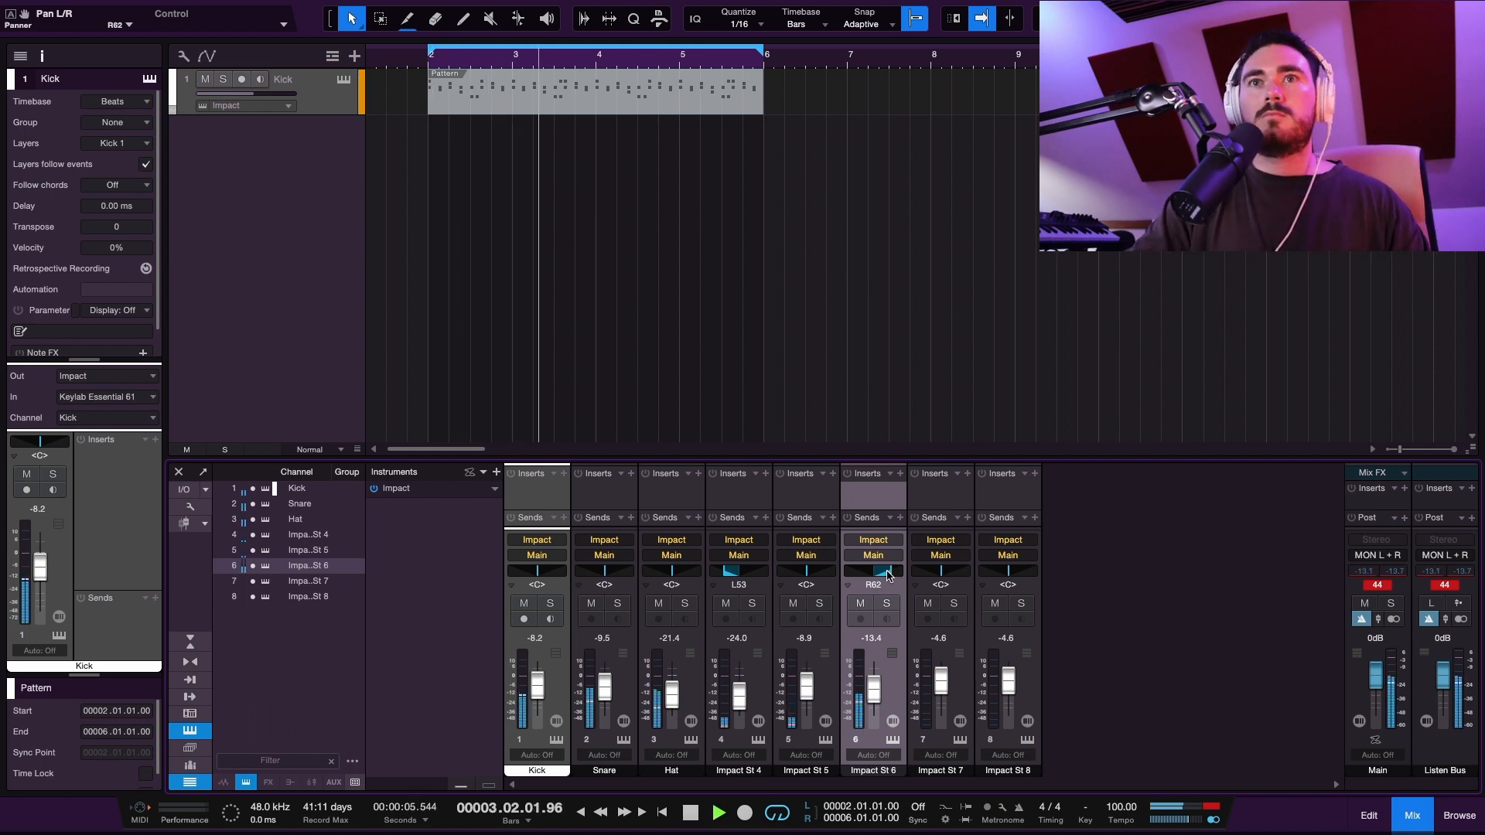
key("space")
Pan Impact St 6 to L51 and Impact St 4 to R53, and play the beat.
scroll(862, 576, "down", 4)
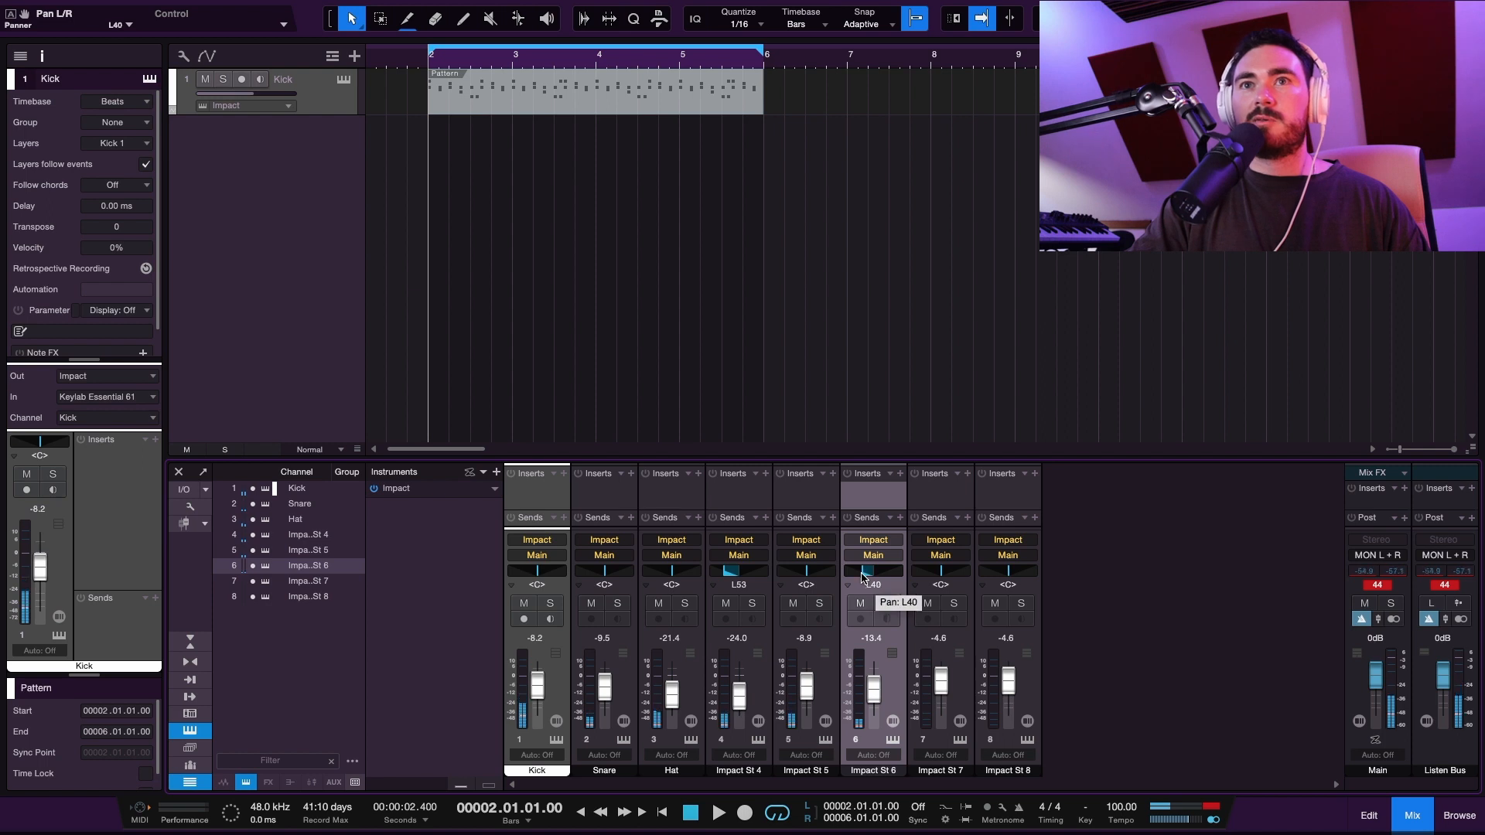
left_click(758, 582)
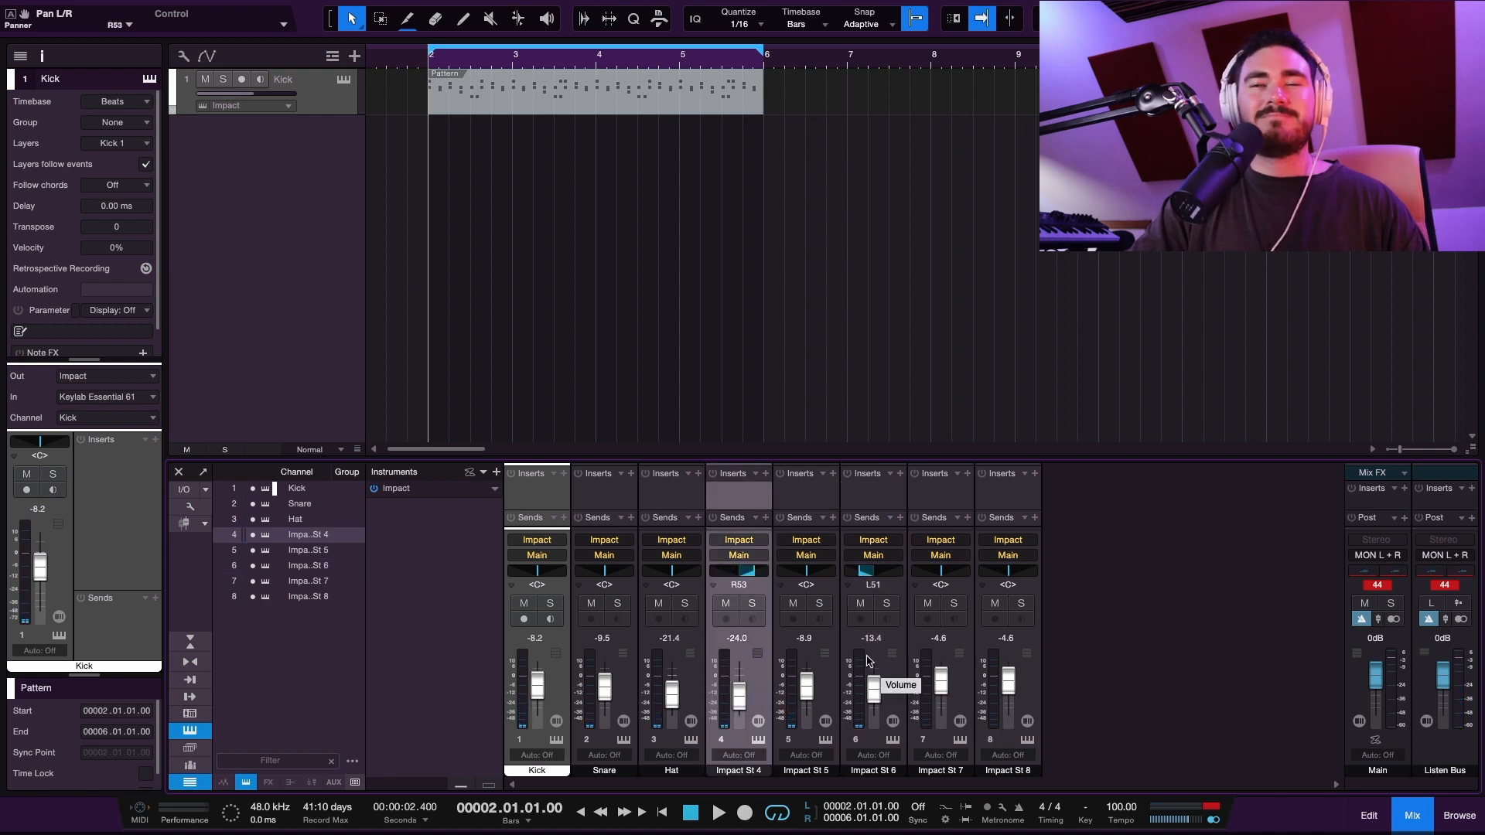
key("space")
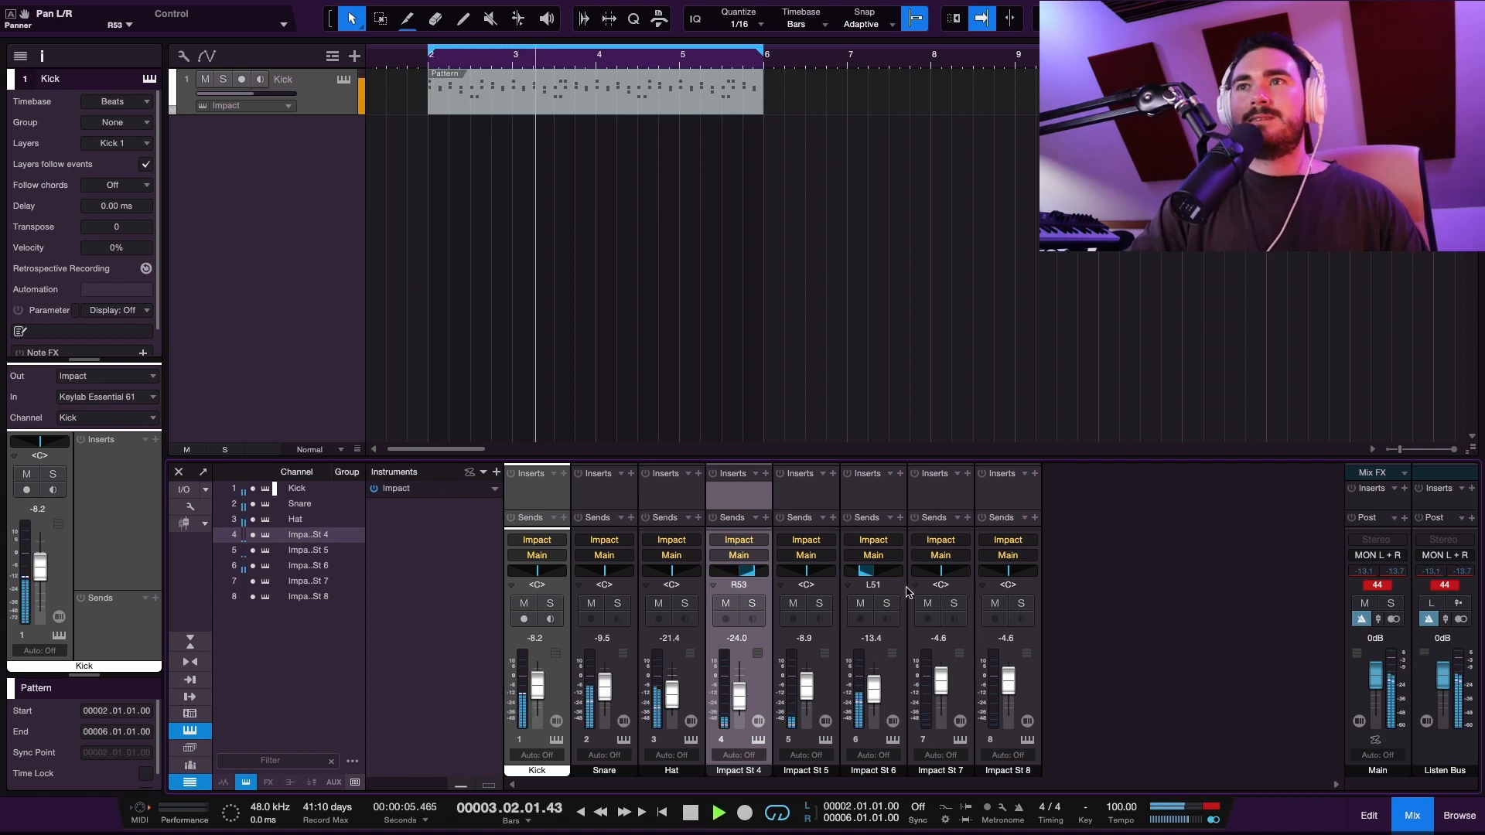
Hide the mixer and pattern editor to clear the arrangement view, and stop playback.
key("F2")
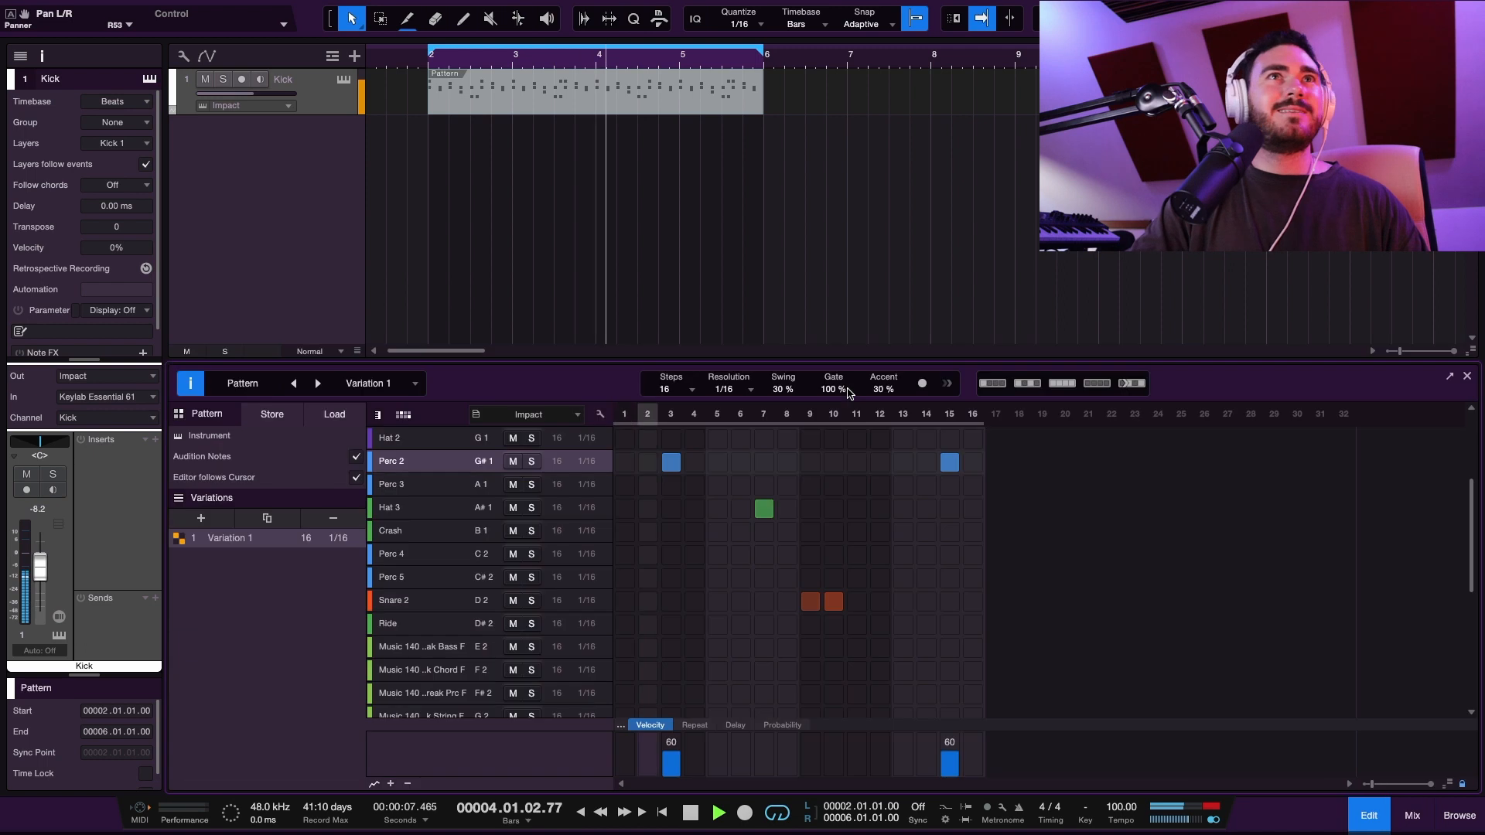
key("F2")
left_click(564, 242)
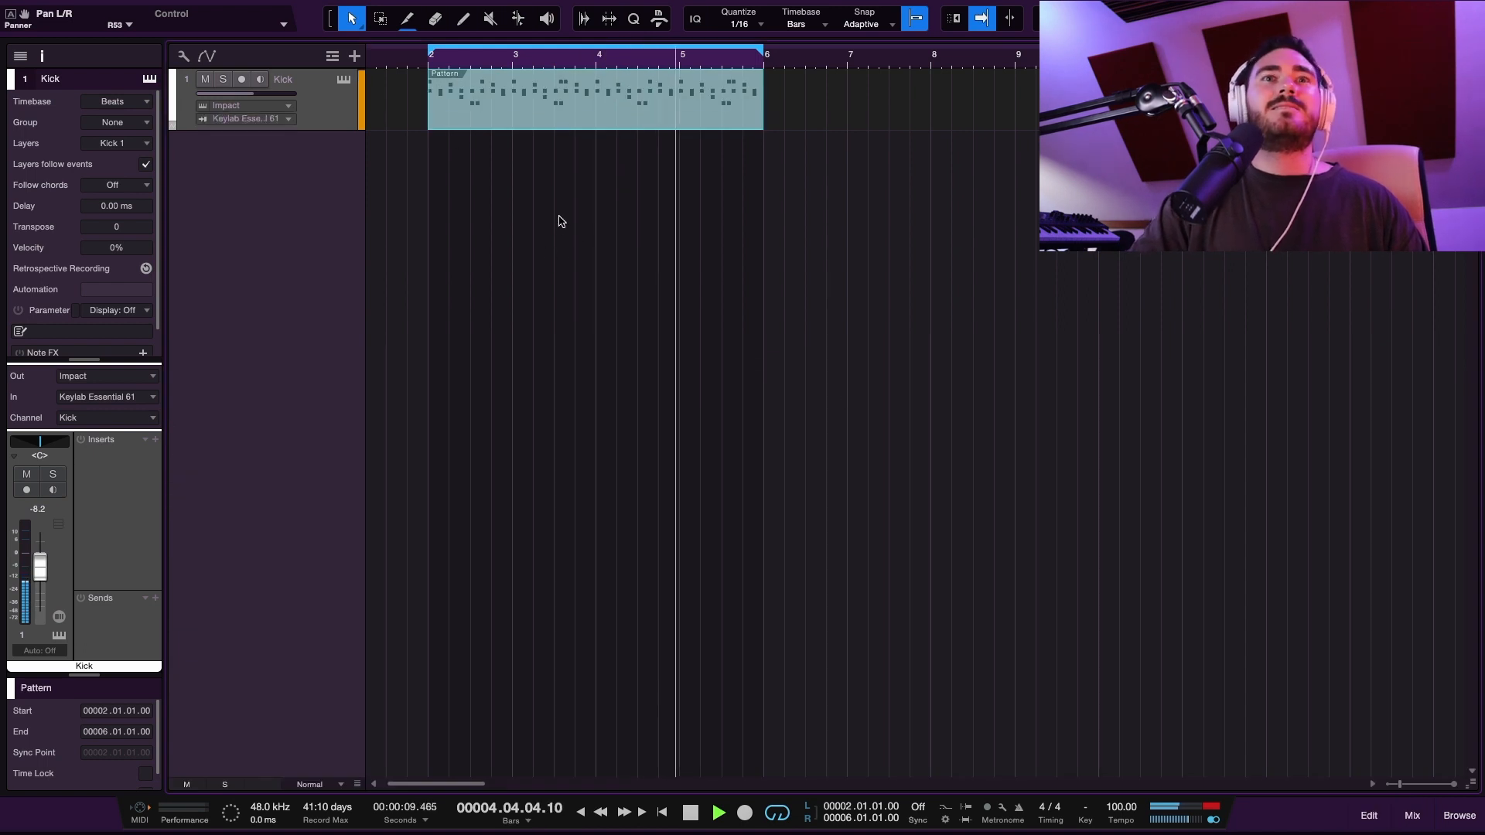
key("space")
Duplicate the four-bar drum pattern seven times so the copies run to bar 34.
left_click(669, 126)
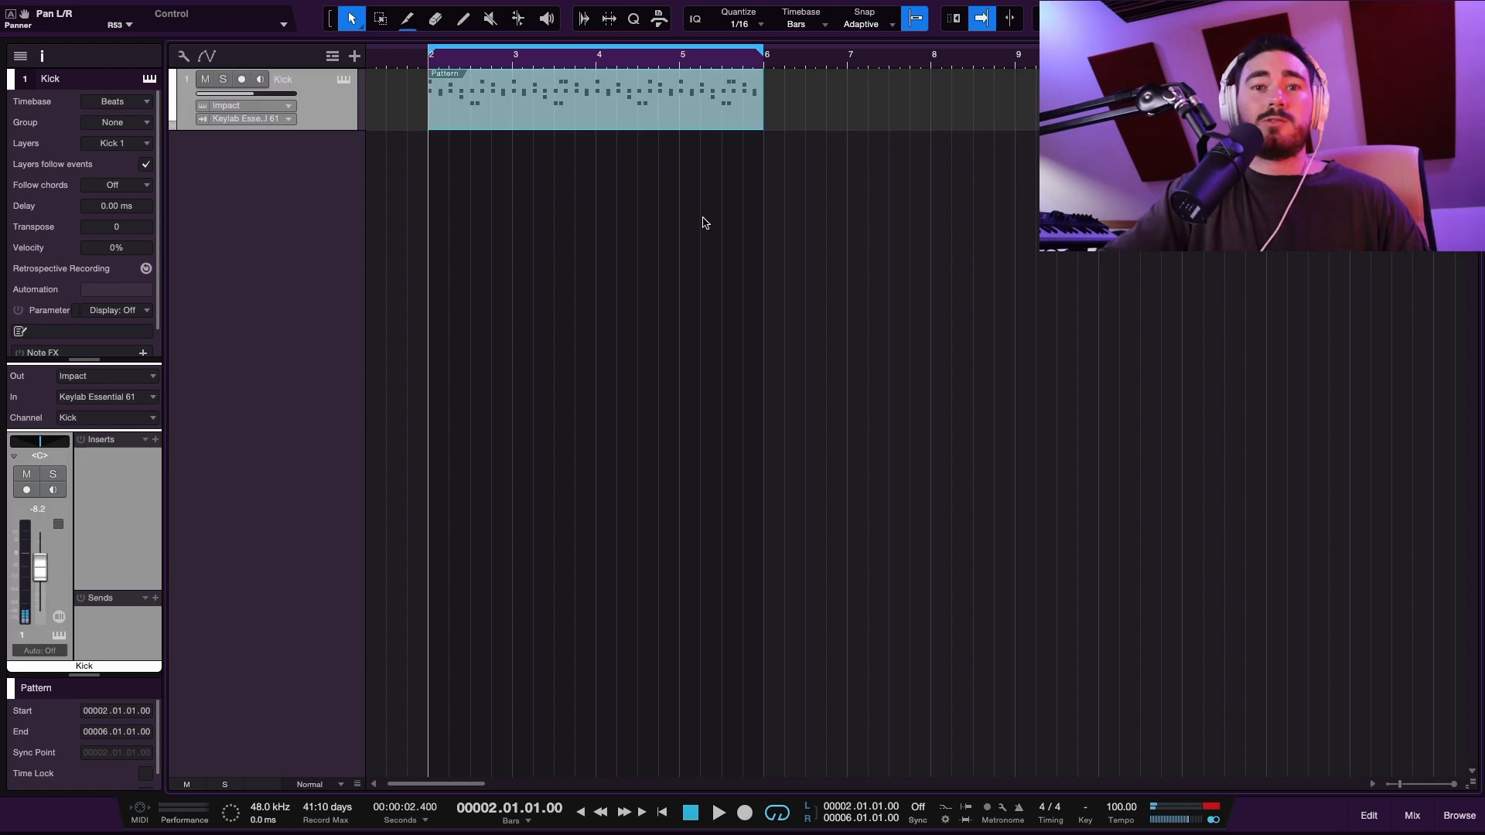
key("w")
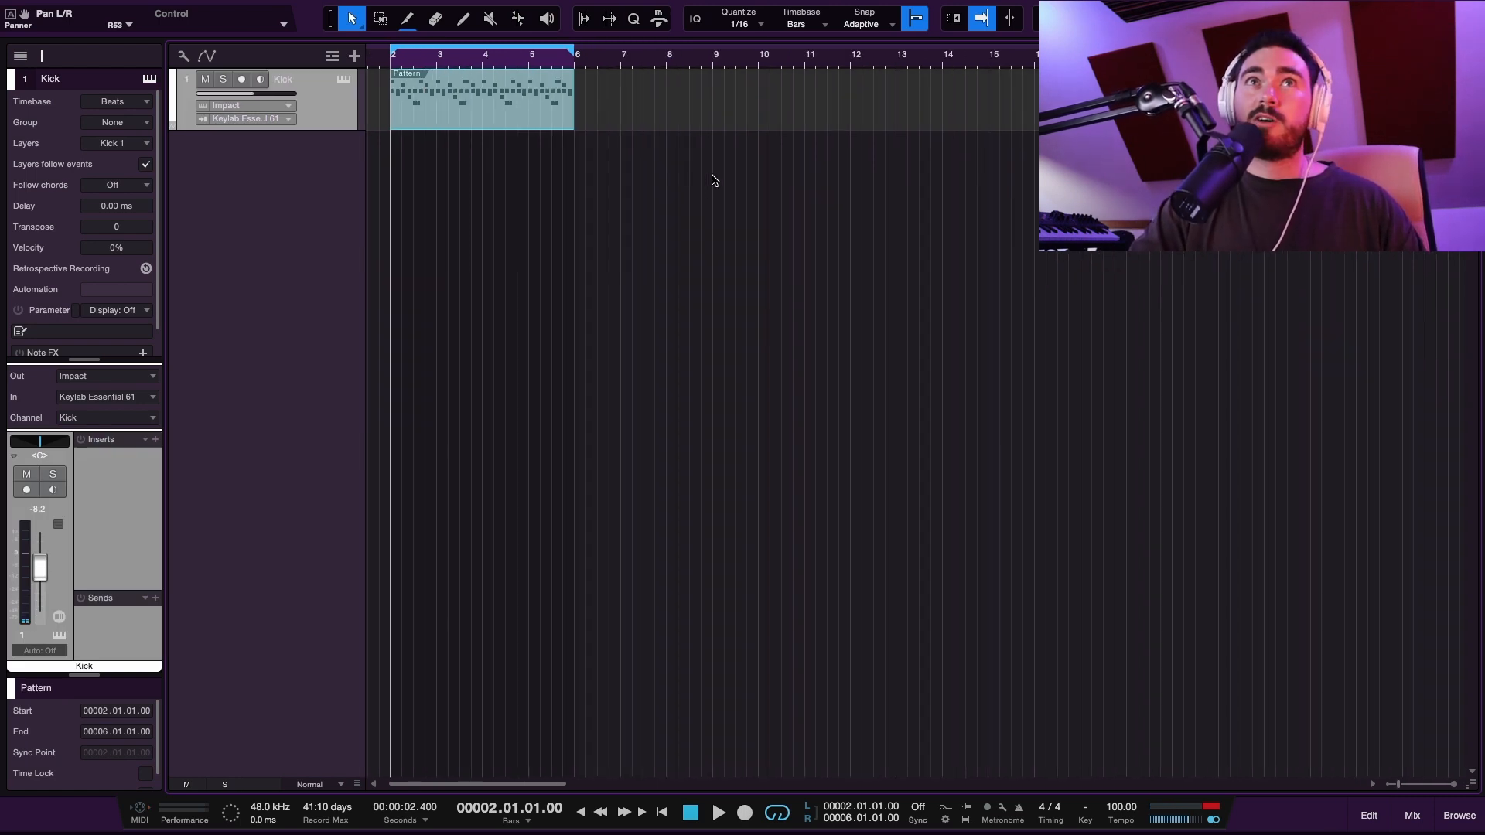
key("w")
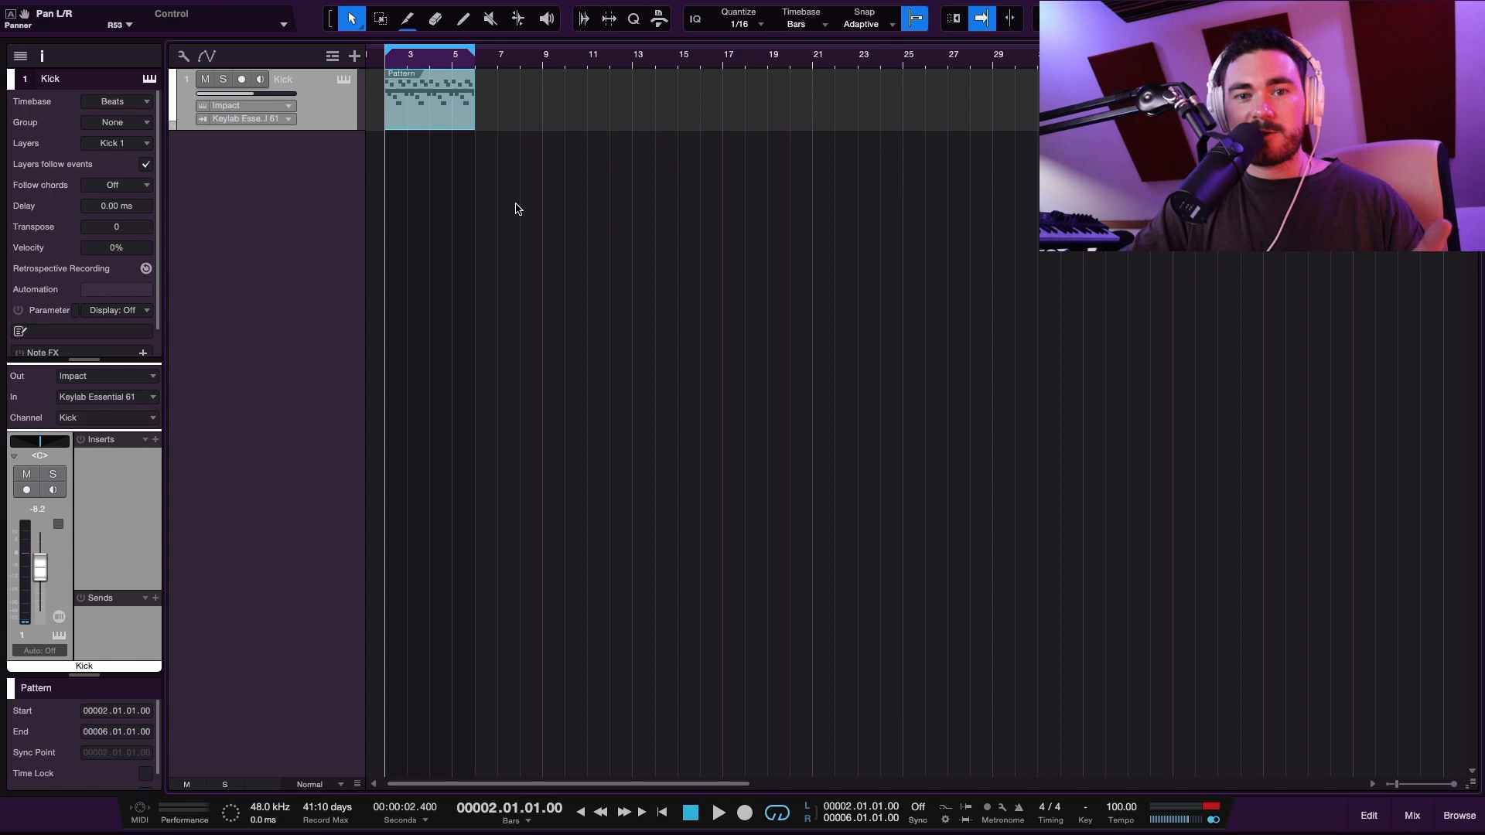
scroll(526, 207, "left", 1)
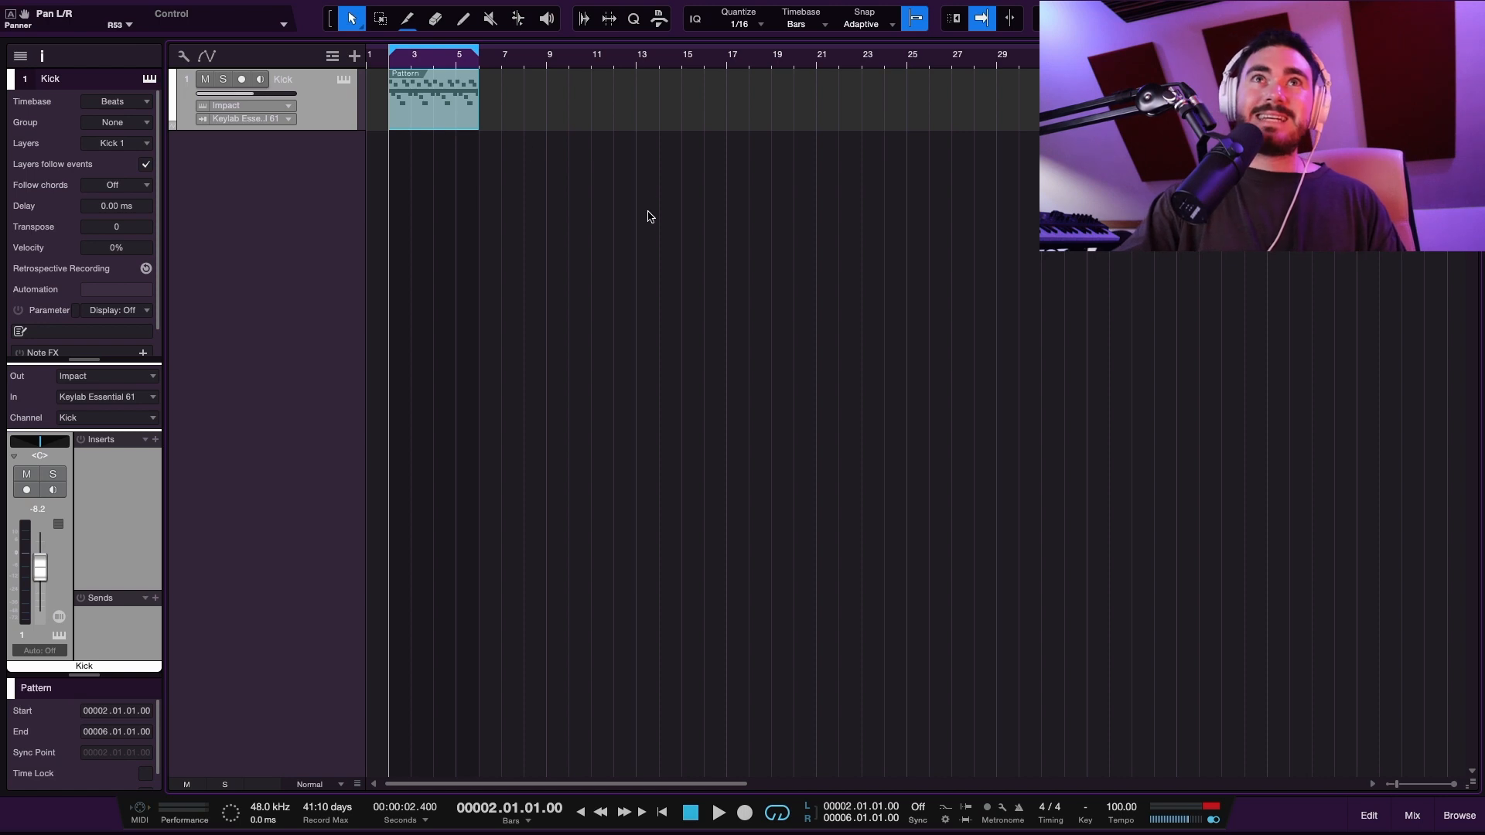
key("d")
key("d")
key("d")
key("d")
key("d")
key("d")
key("d")
Play the opening bars of the duplicated drum patterns.
key("space")
left_click(630, 304)
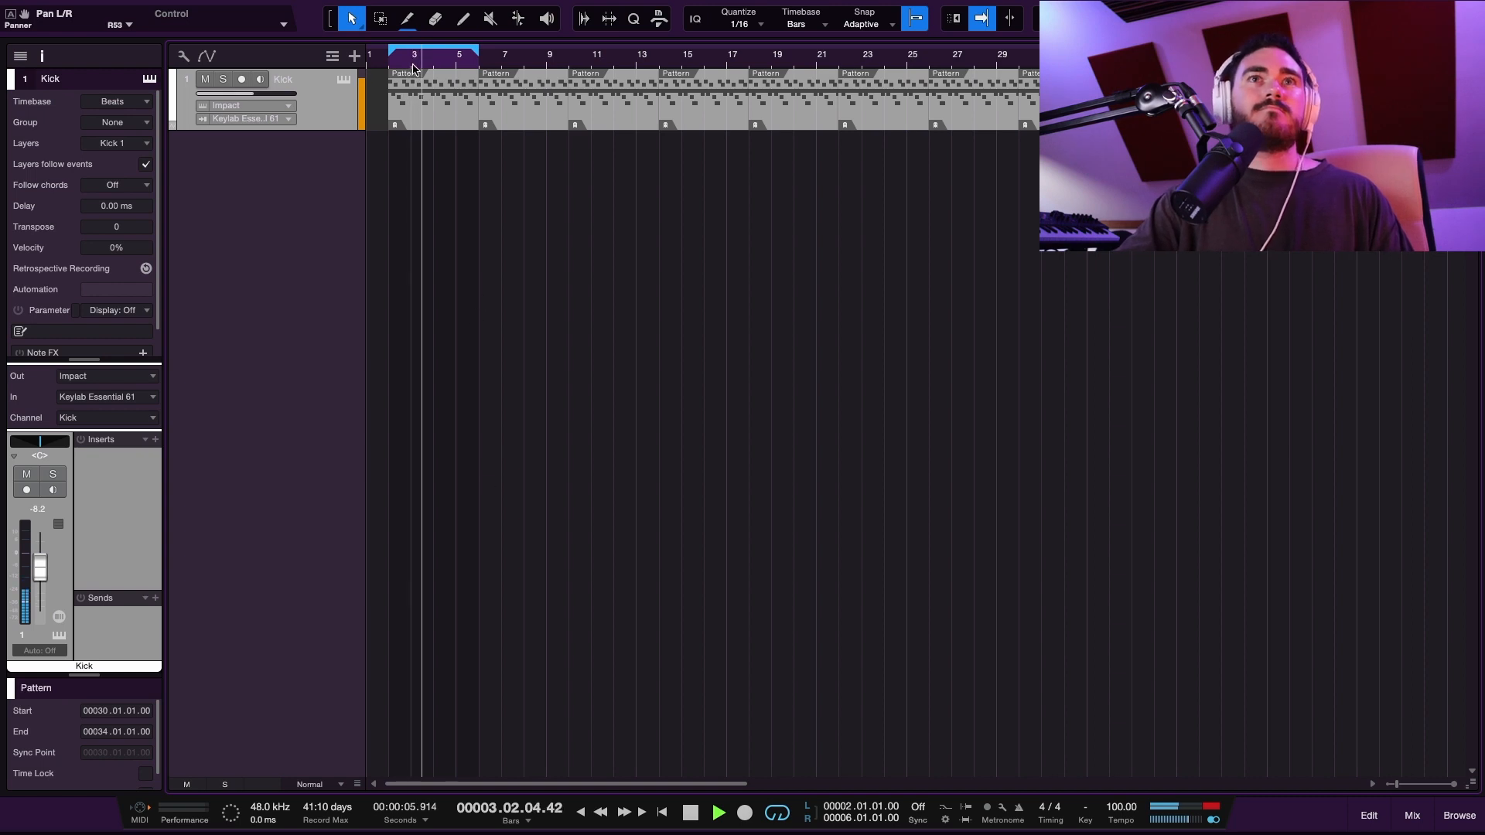
key("space")
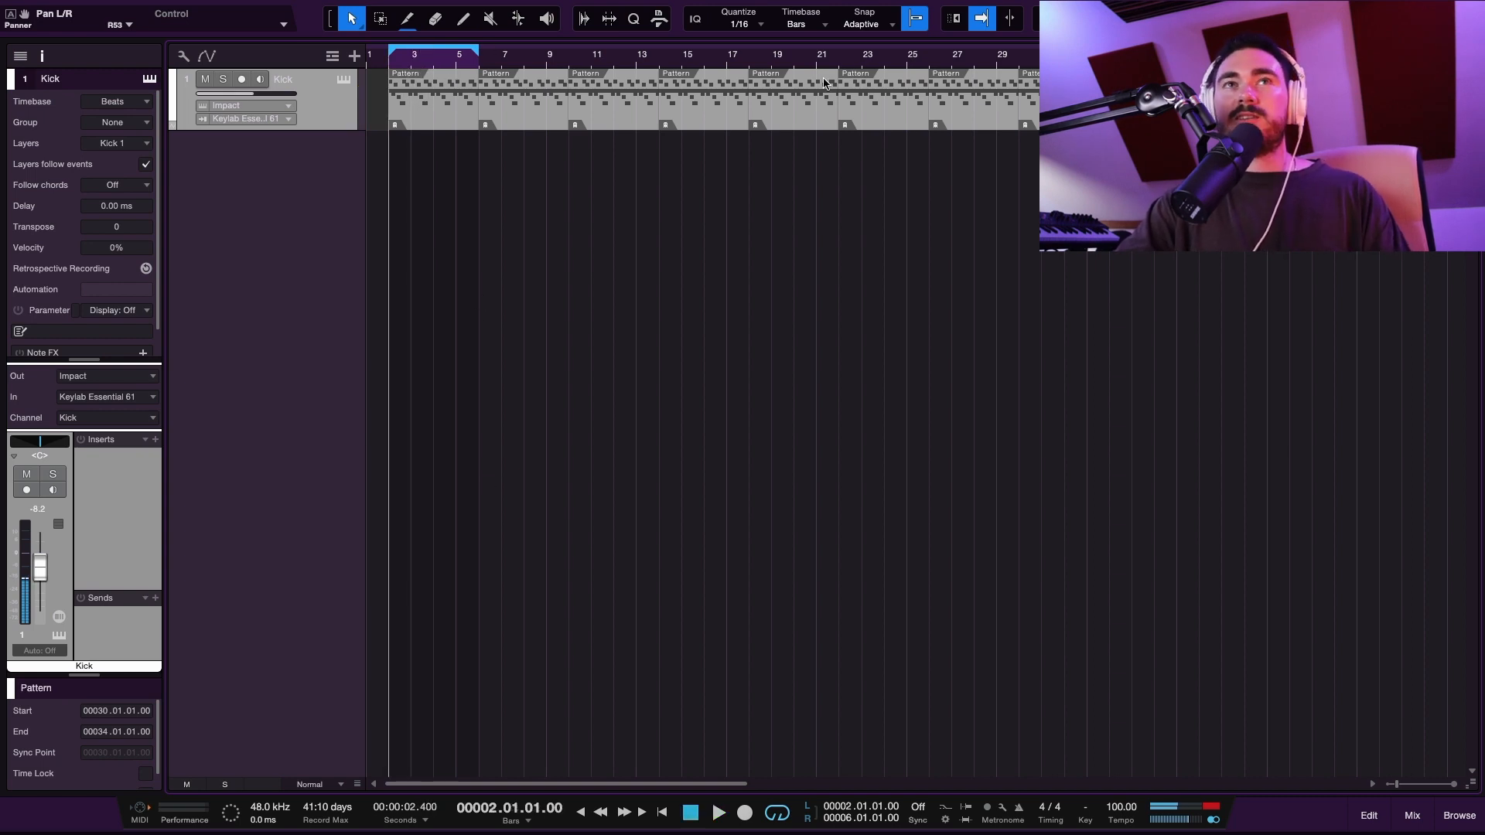
Open the first drum pattern for editing and rename its Variation 1 as Verse Beat.
double_click(437, 122)
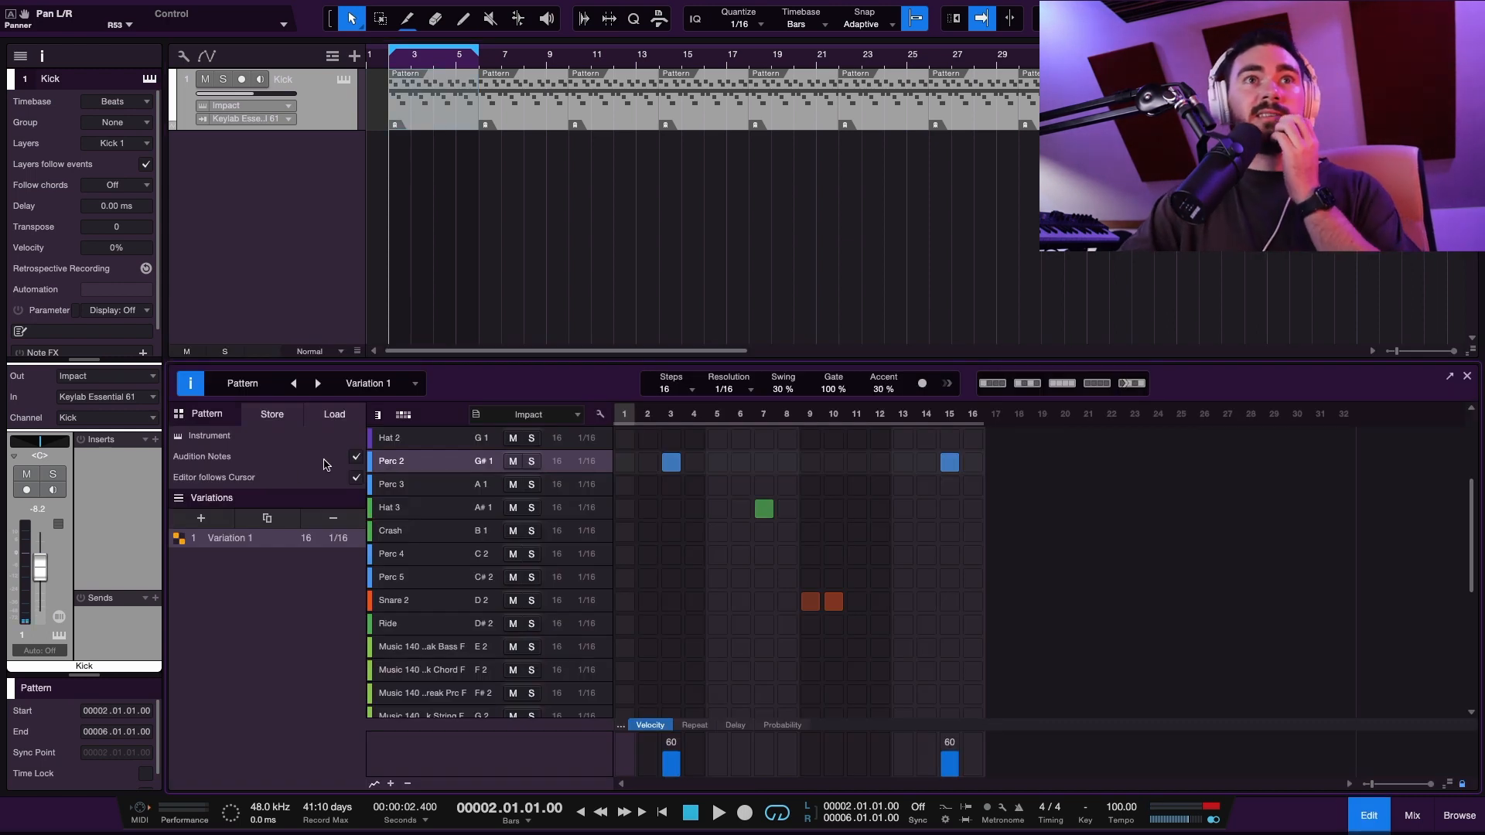
double_click(232, 539)
type("Chor")
key("BackSpace")
key("BackSpace")
key("BackSpace")
key("BackSpace")
type("Verse Beat")
key("Return")
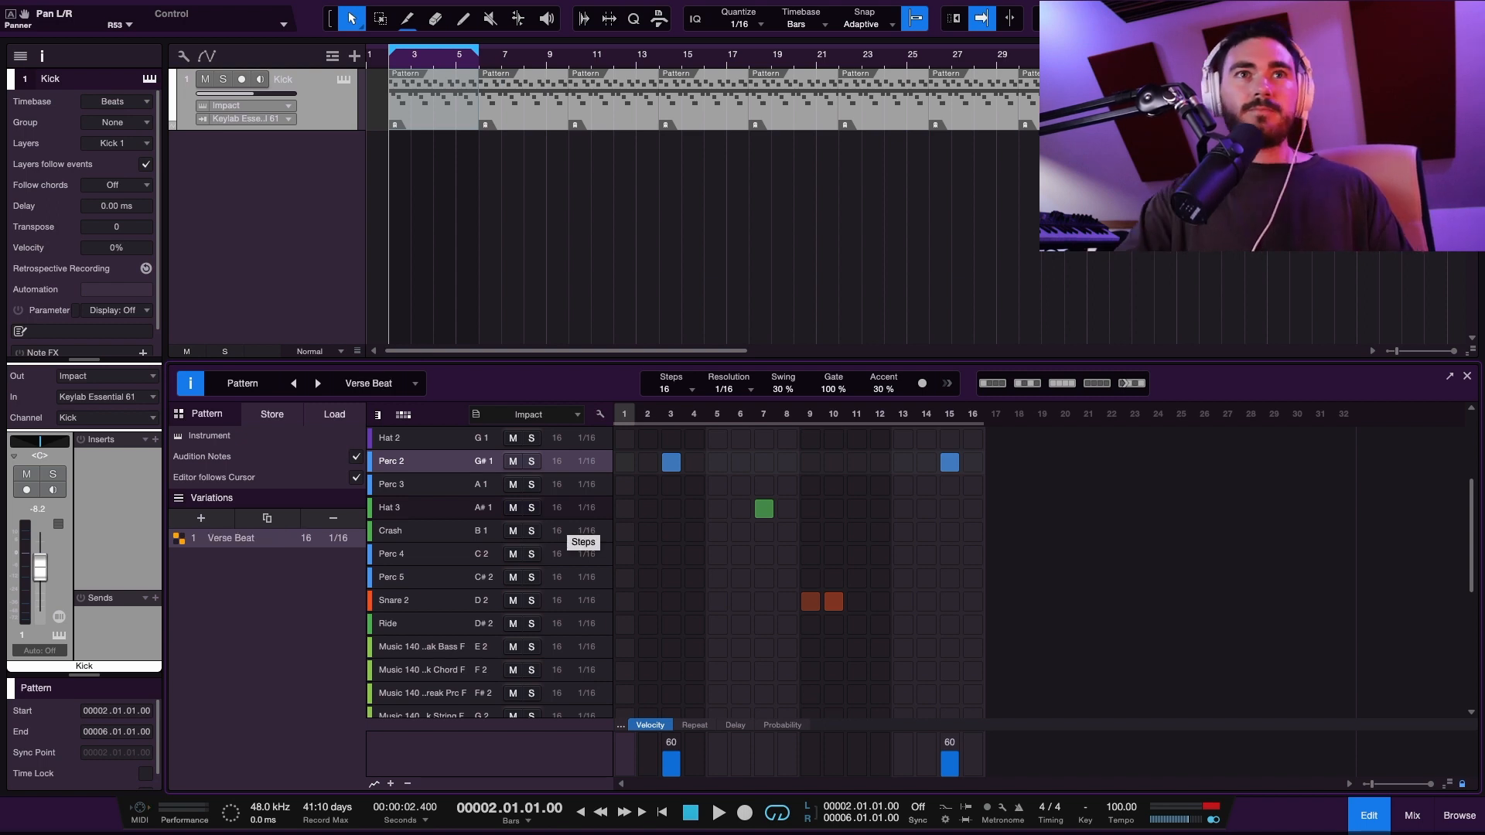
Duplicate the Verse Beat variation in the first pattern and name the copy Chorus Beat.
left_click(416, 93)
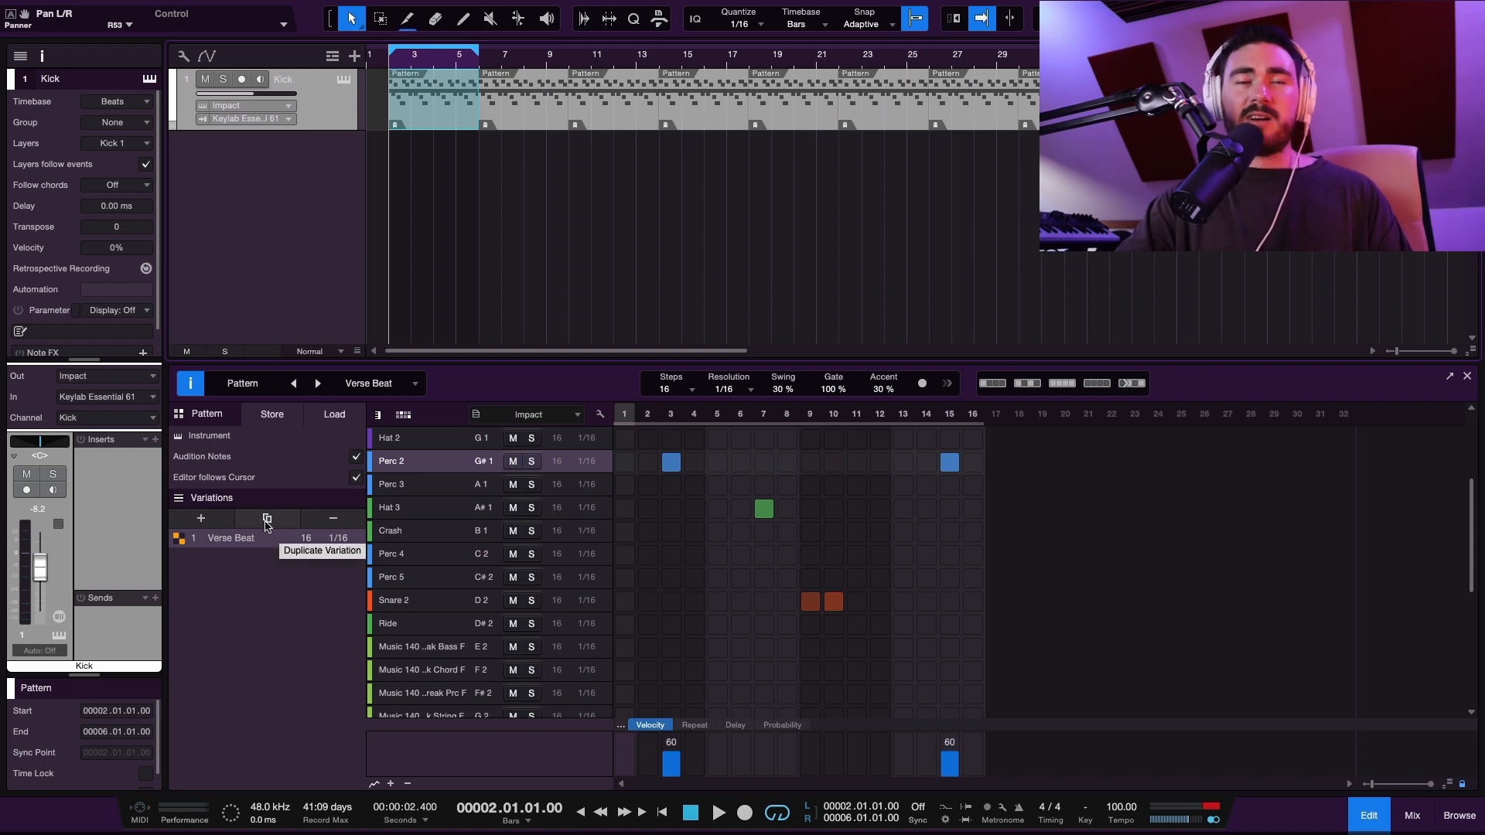
left_click(267, 518)
scroll(657, 555, "up", 3)
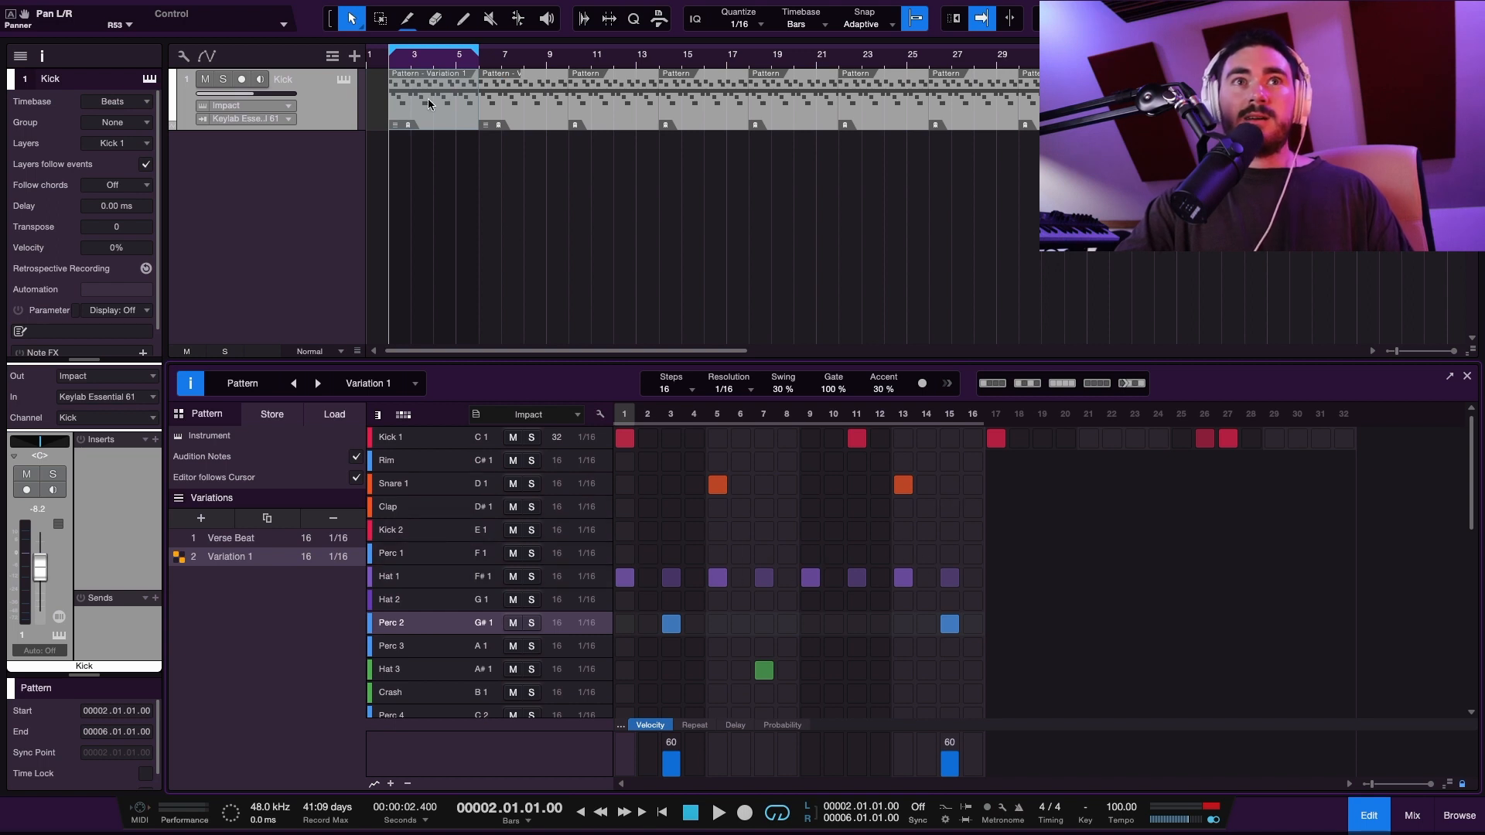
double_click(234, 557)
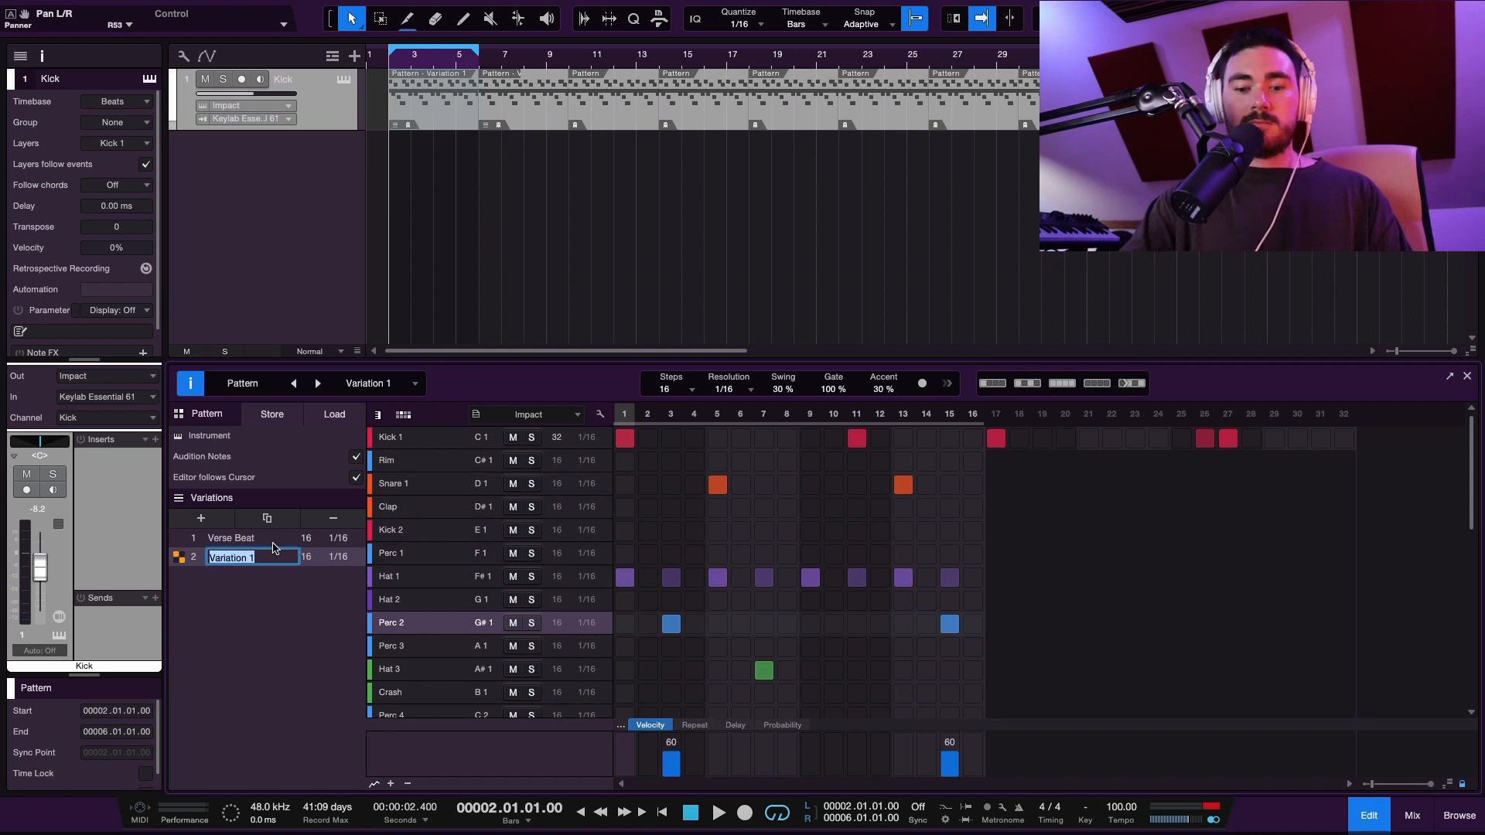
type("Chorus Beat")
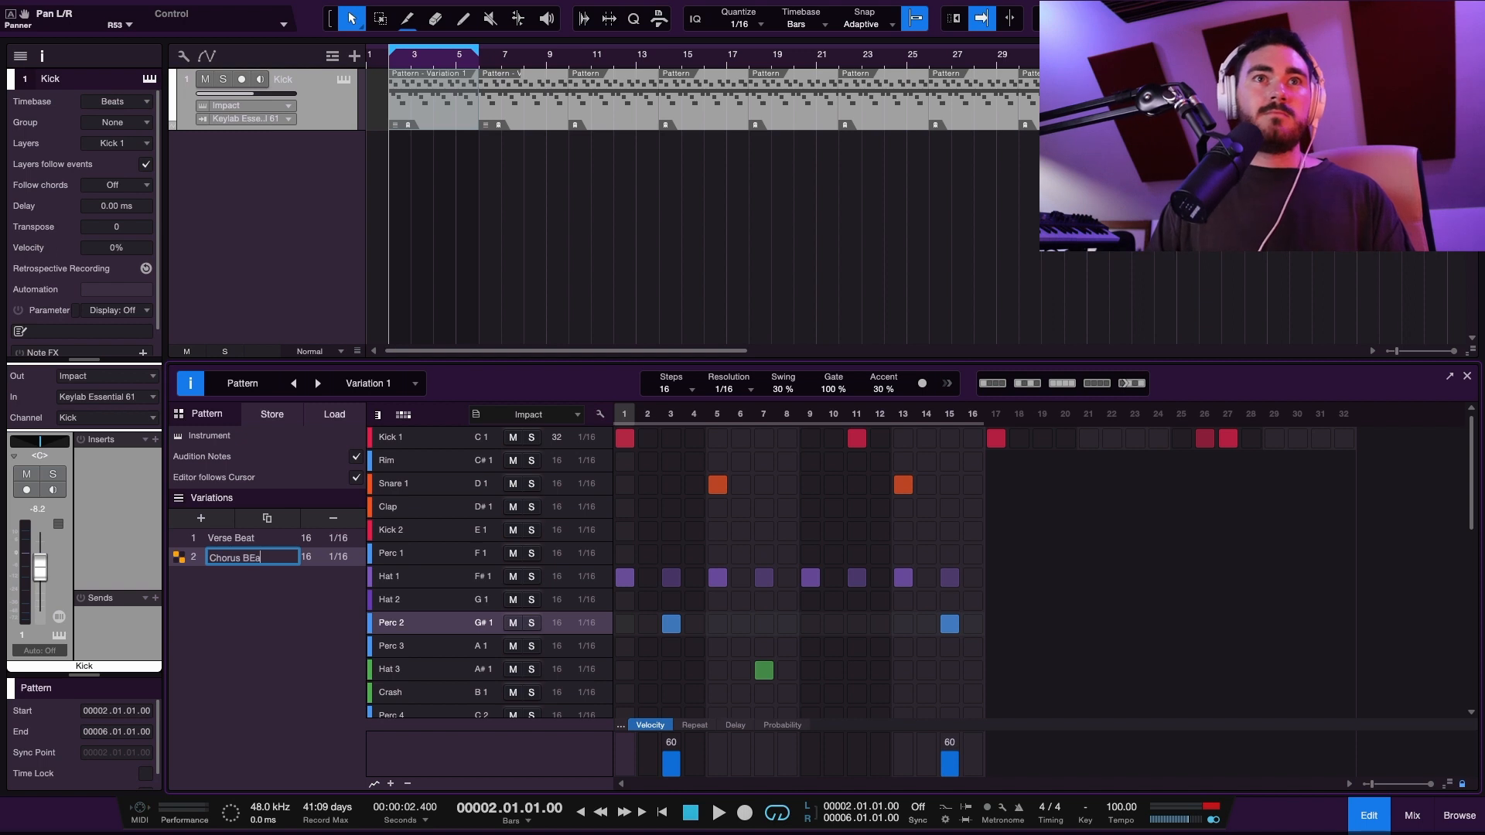
key("Return")
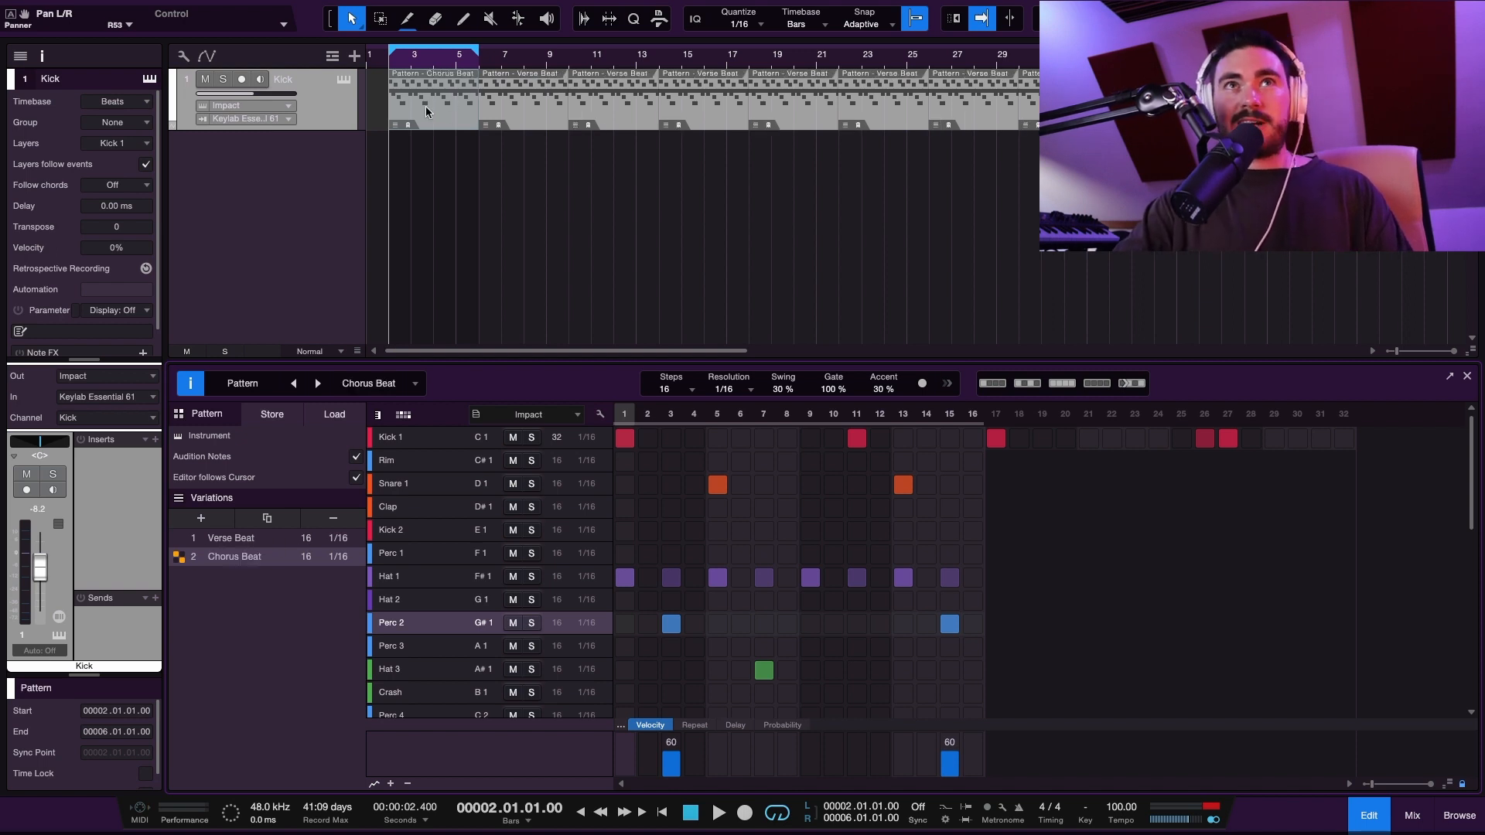
Switch the second pattern to the Chorus Beat variation and back to Verse Beat.
left_click(507, 103)
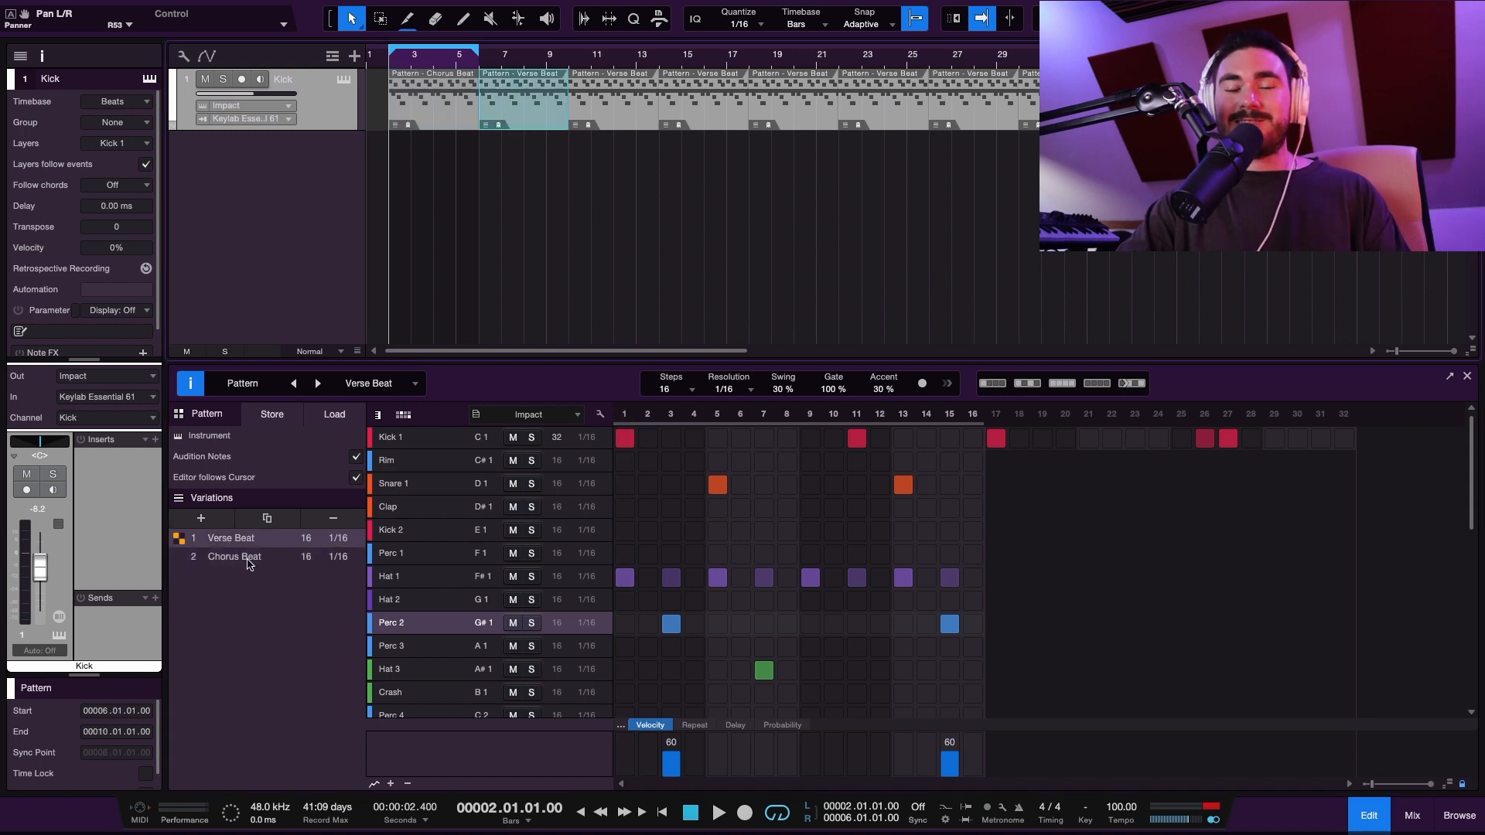
left_click(249, 558)
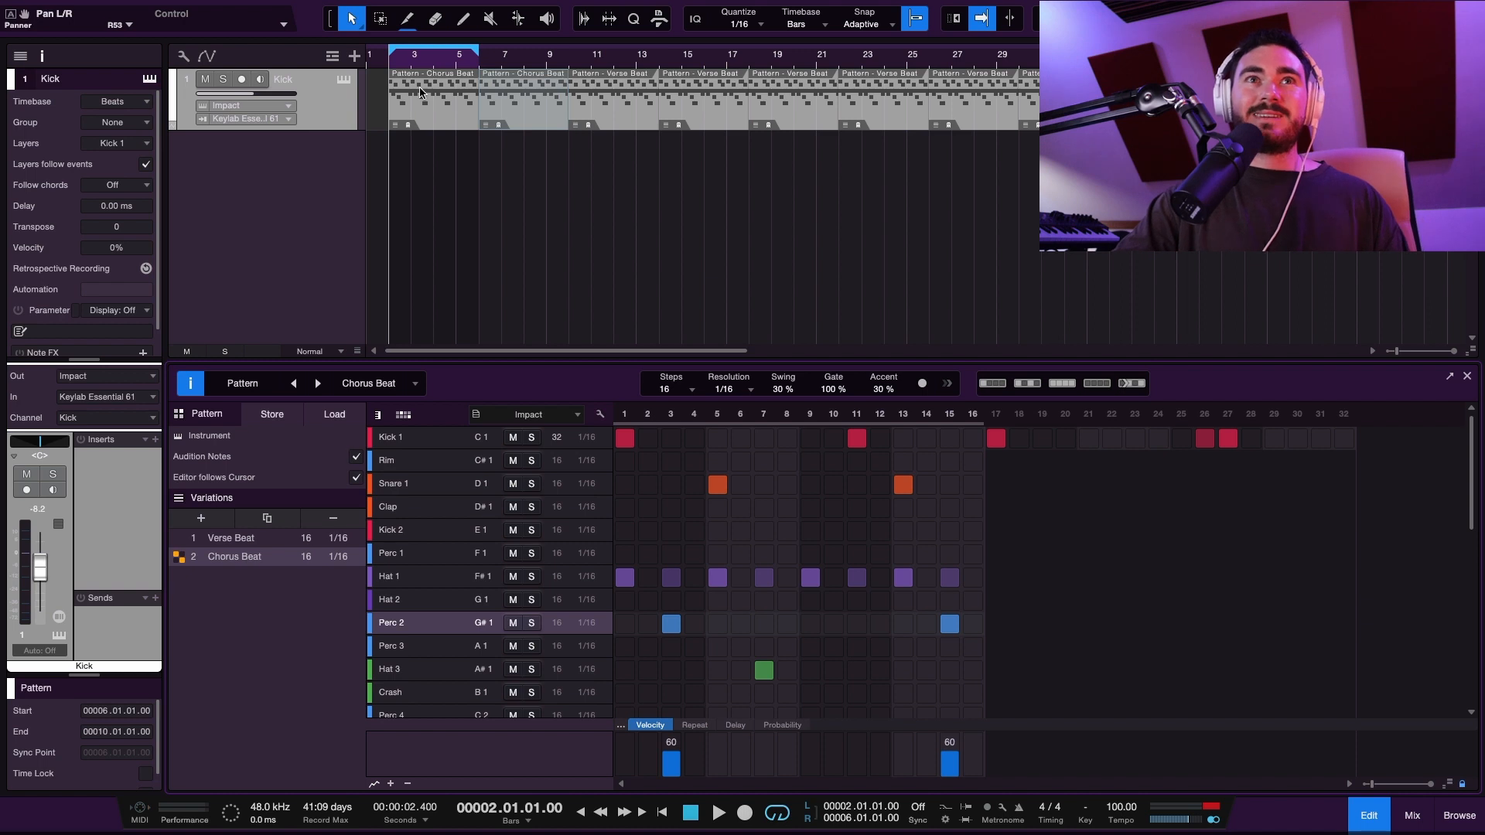
left_click(267, 538)
Colour the first pattern, the one using Chorus Beat, green in the arrangement.
left_click(452, 116)
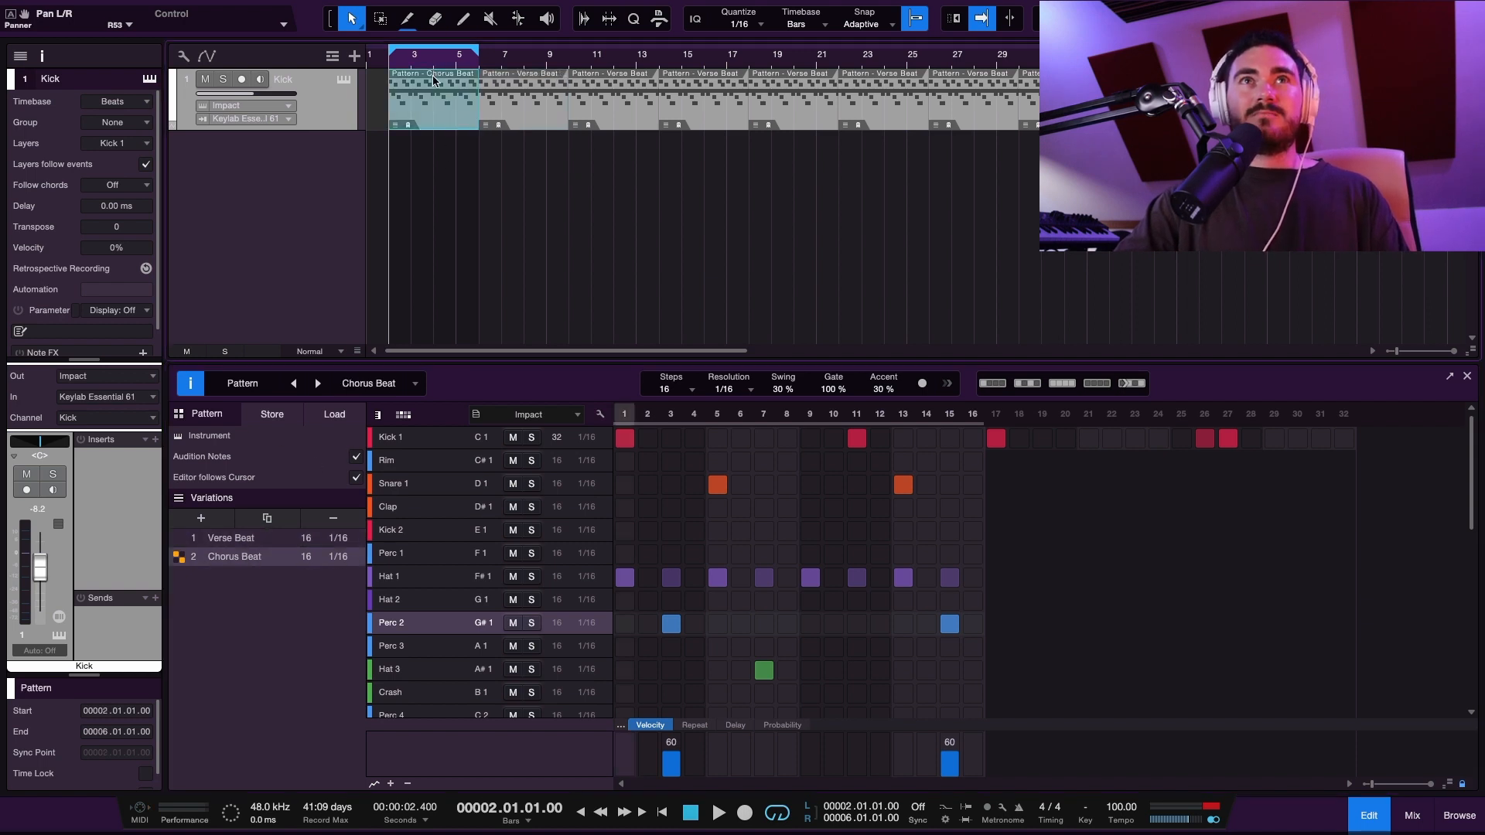
right_click(430, 118)
left_click(439, 143)
left_click(431, 203)
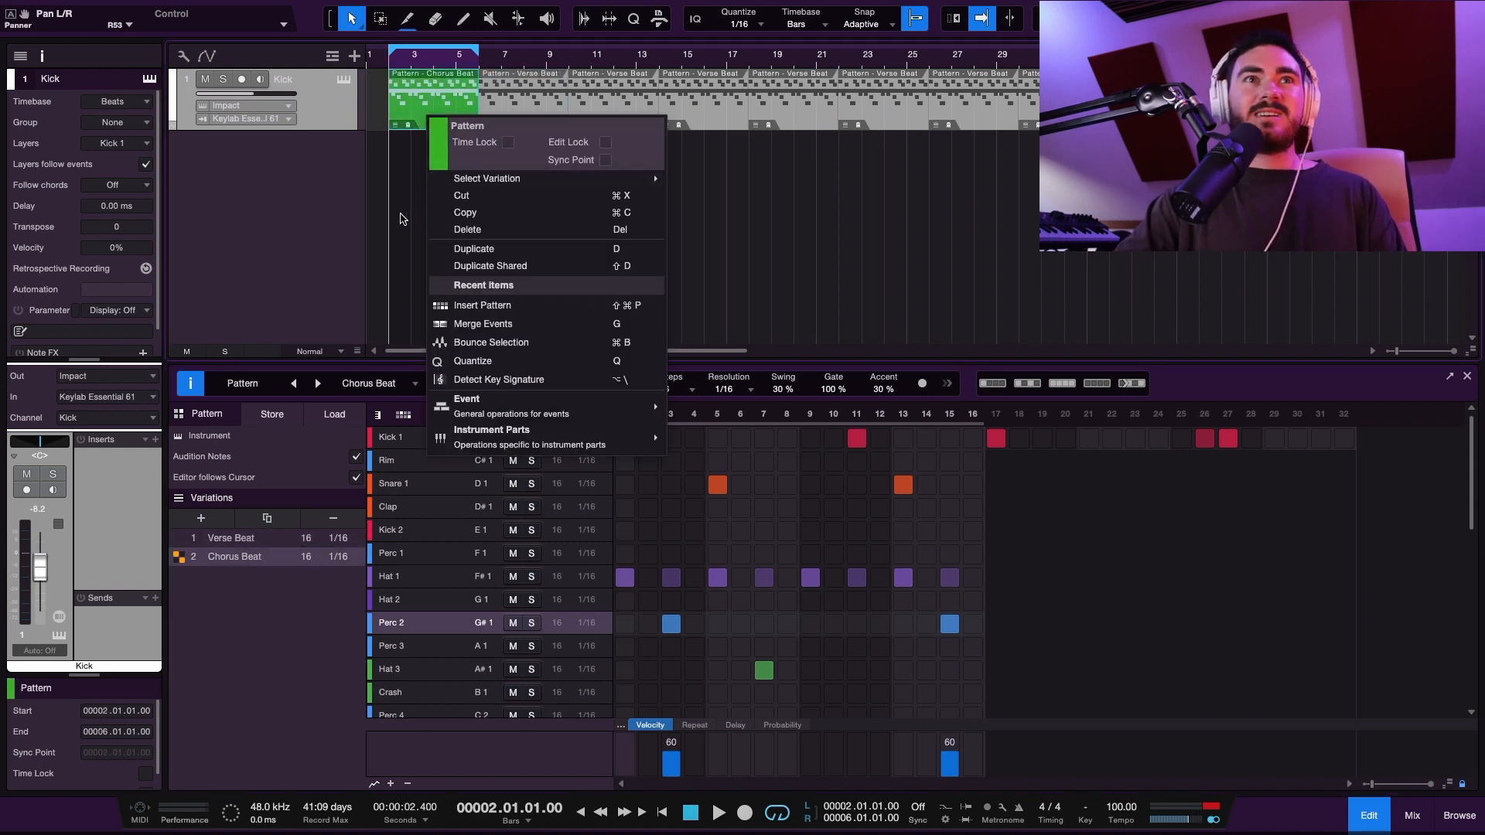
left_click(410, 254)
In Chorus Beat, clear Hat 1 from step 5 onward and add hits on steps 2 and 4 with velocities 11 and 12.
double_click(239, 554)
left_click(282, 602)
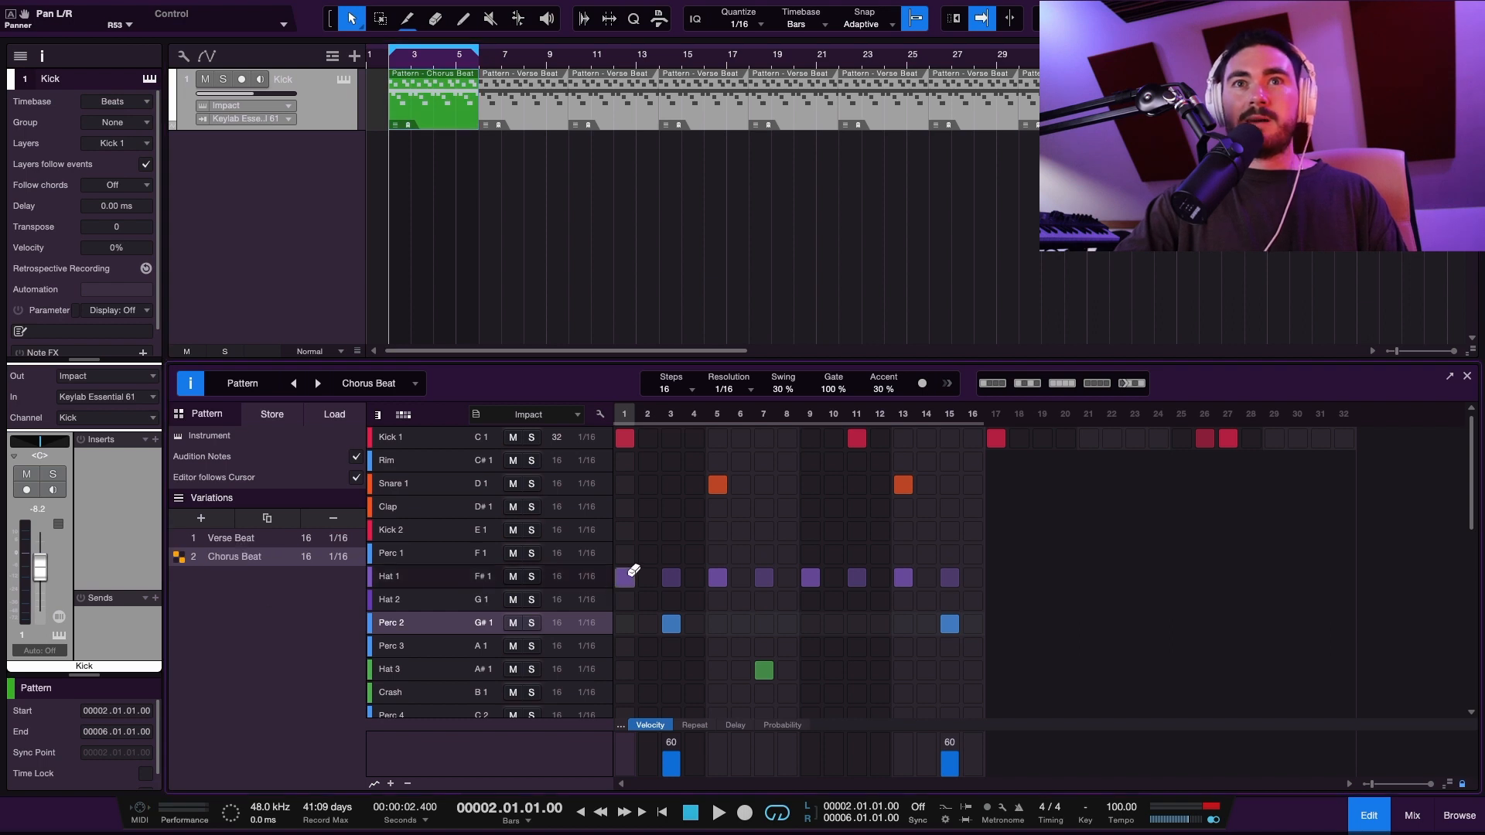
left_click_drag(719, 573, 990, 583)
left_click(653, 580)
left_click(695, 576)
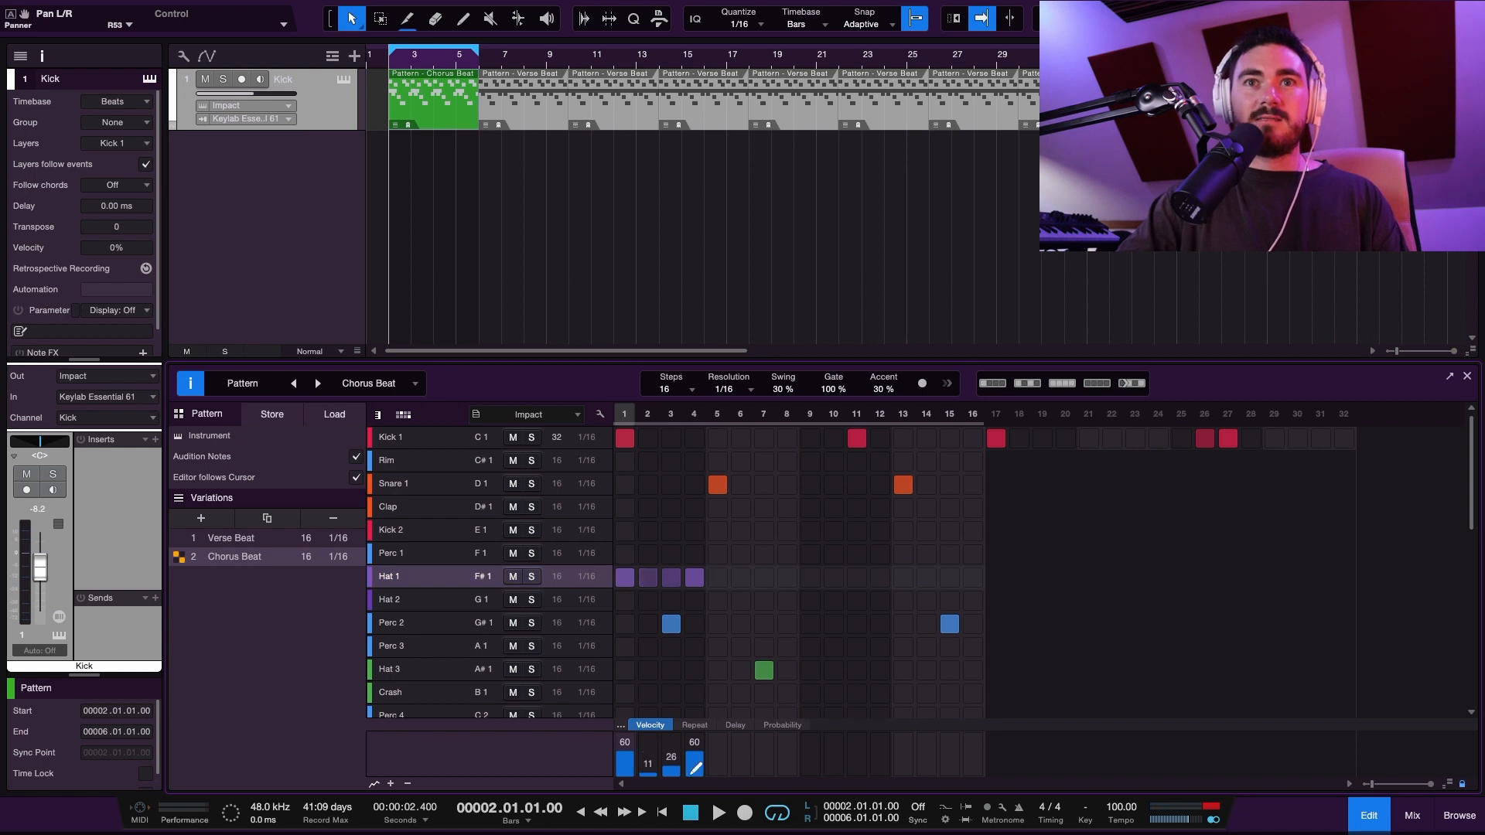
Repeat the four-step Hat 1 figure until it fills all 16 steps of Chorus Beat, and play it back.
key("space")
key("space")
key("d")
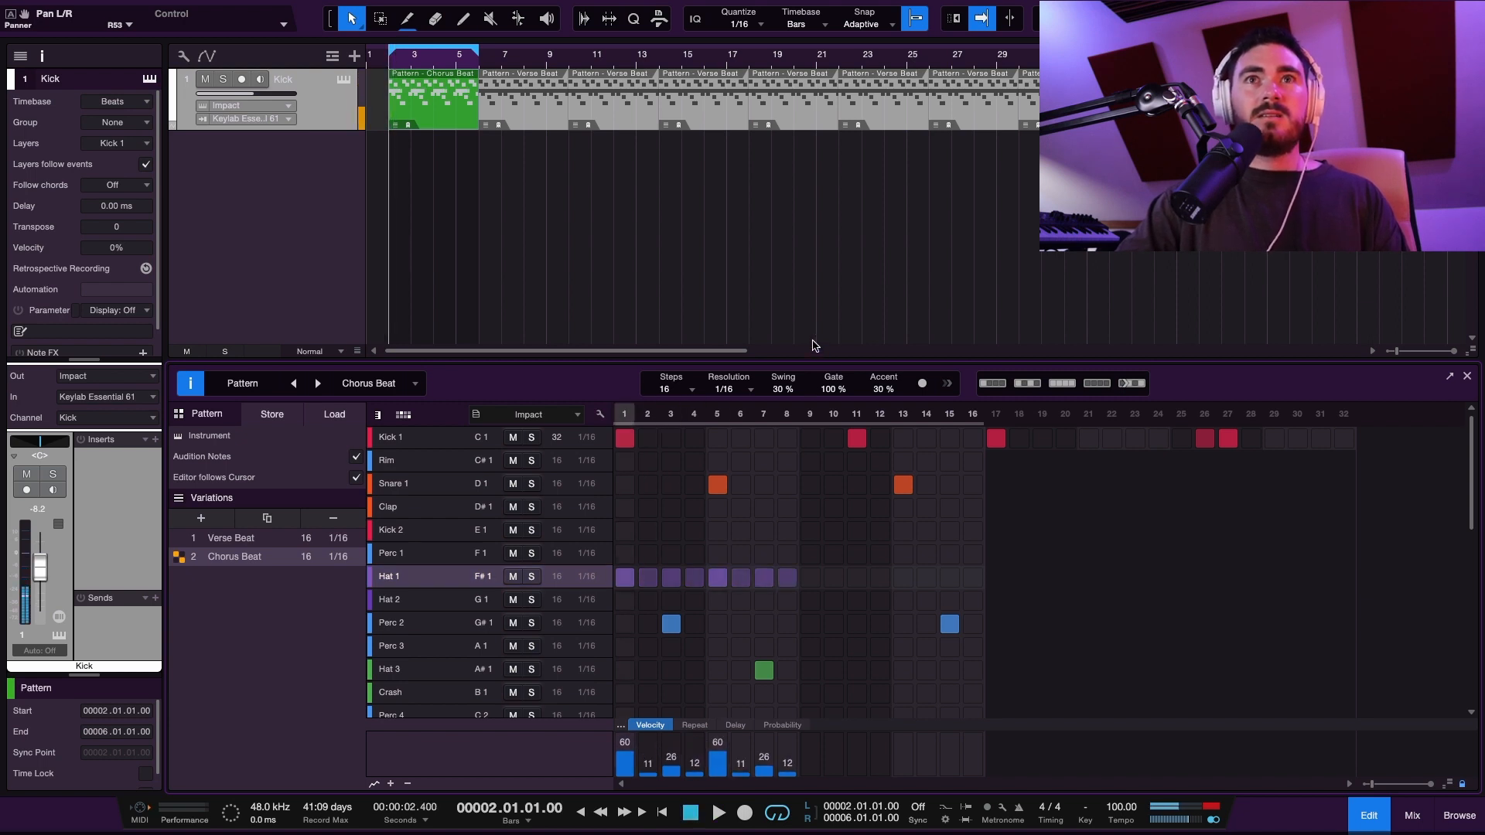
key("d")
key("space")
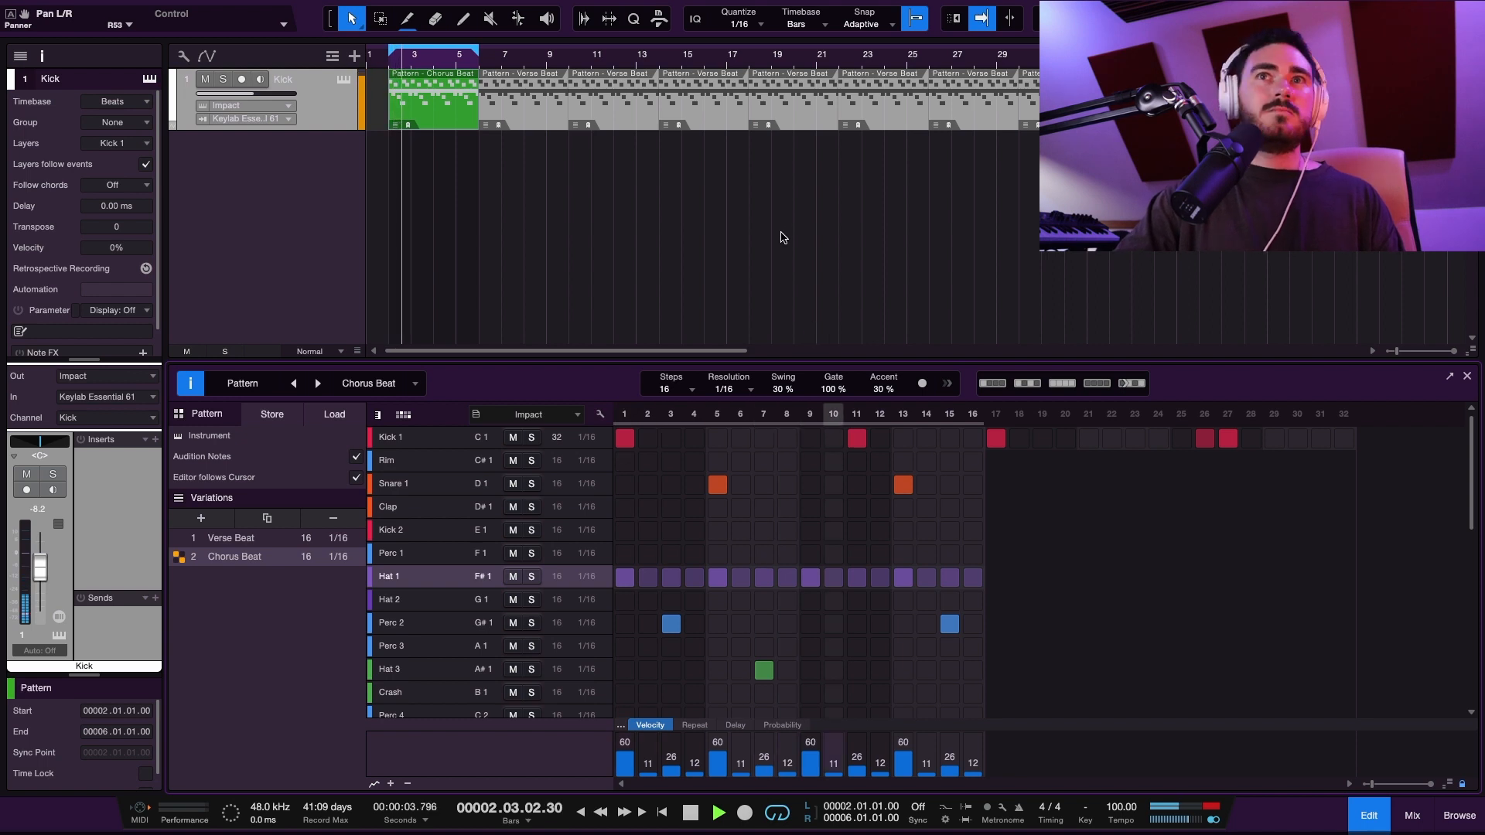
Add Kick 1 hits on steps 4 and 7 of Chorus Beat while auditioning the beat.
left_click(695, 438)
key("space")
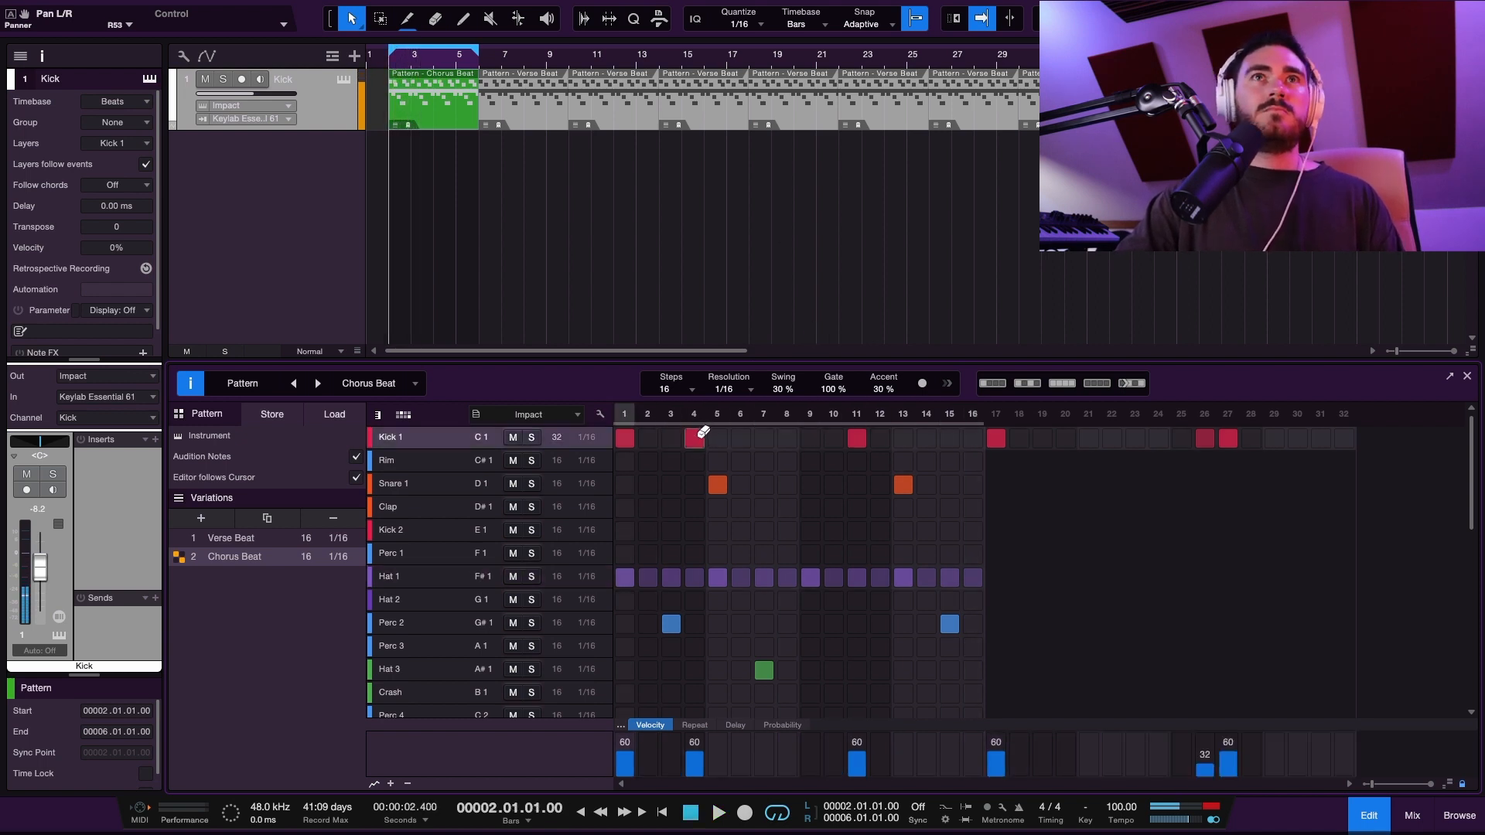
key("space")
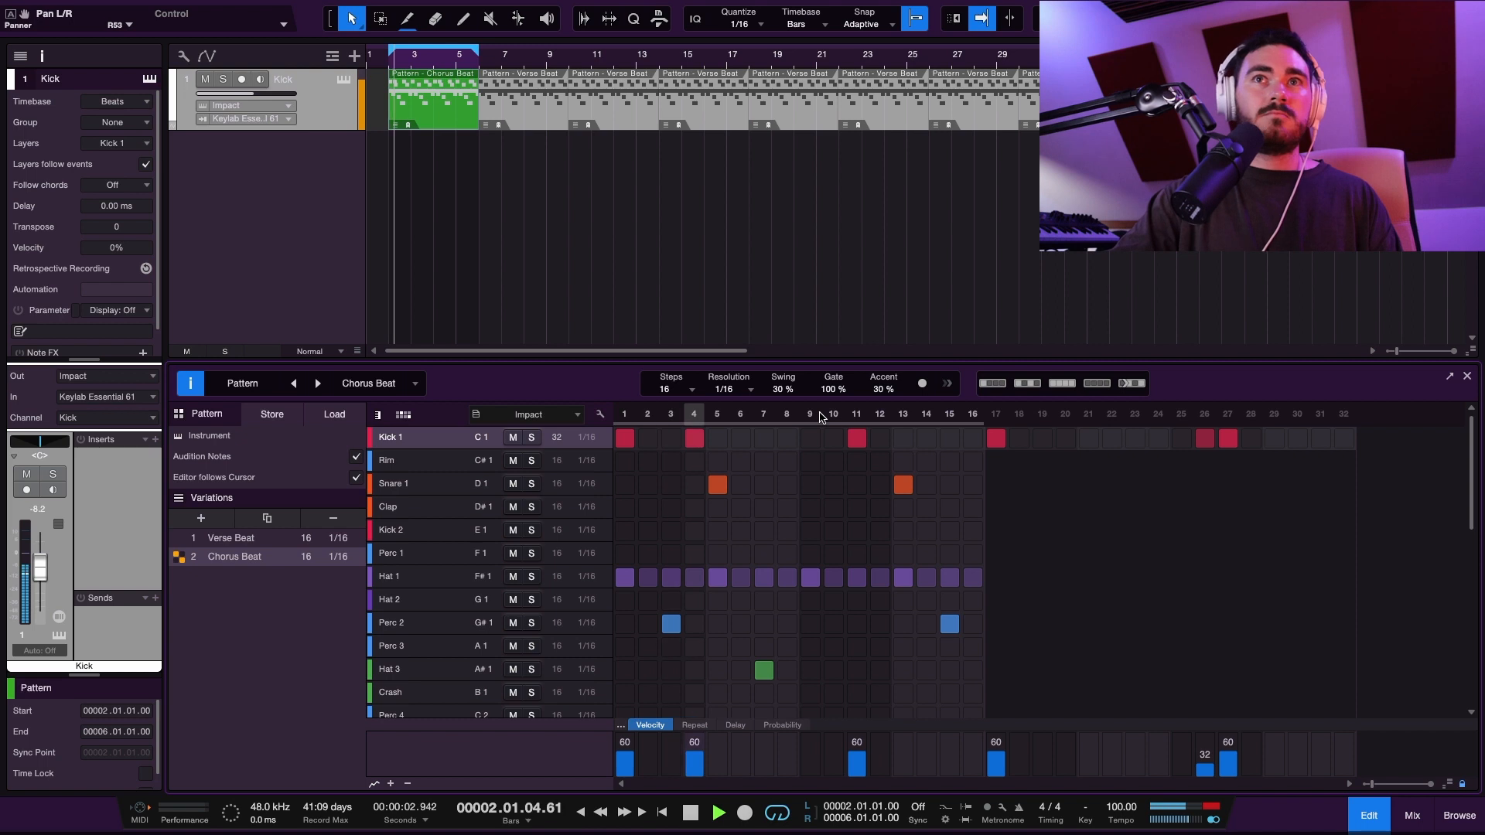
left_click(763, 438)
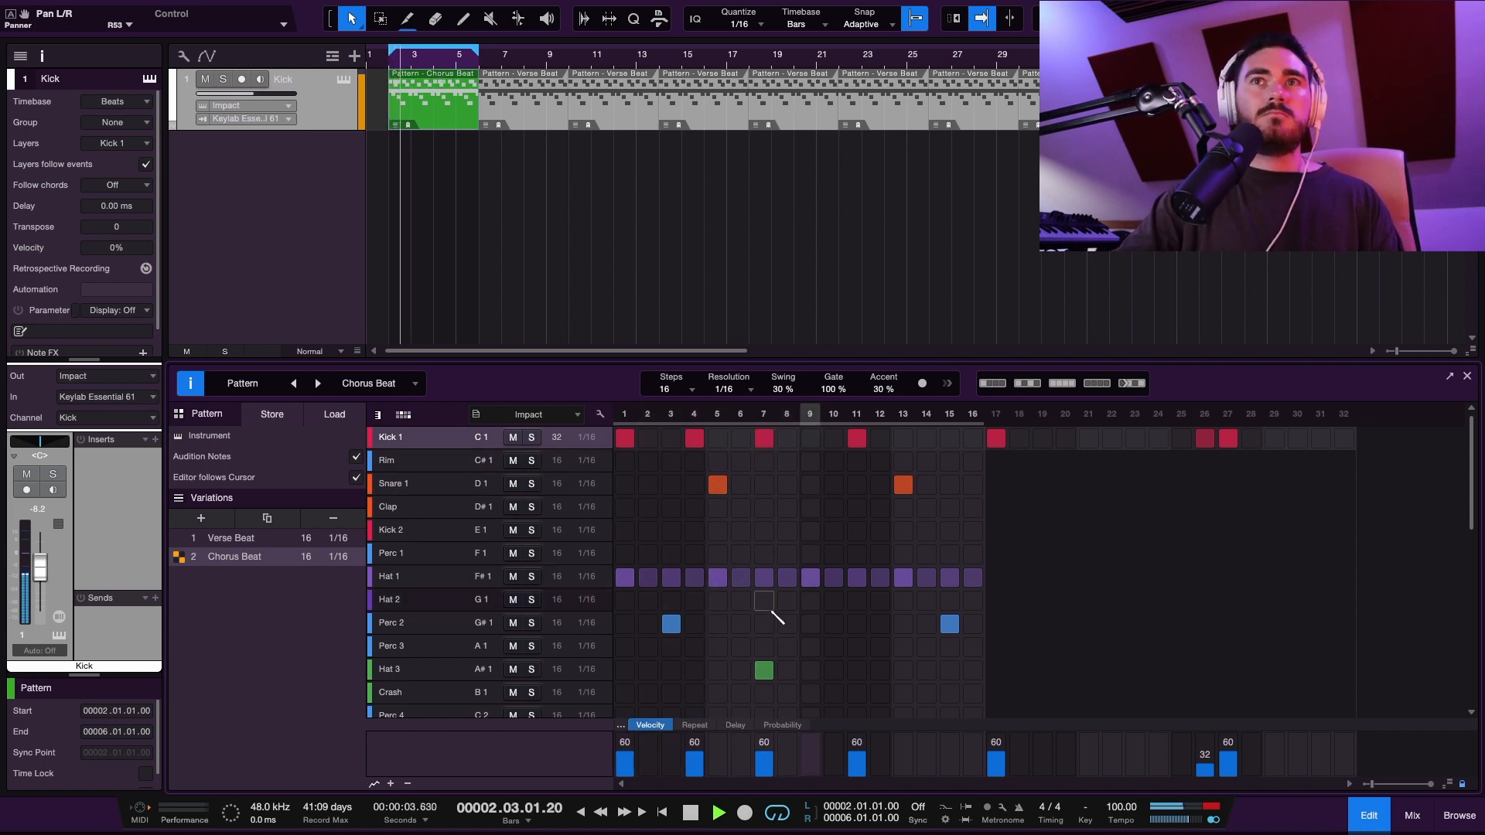
Add Kick 1 hits on steps 20, 23 and 31 of Chorus Beat, removing any misplaced hits, and audition the pattern.
left_click(1065, 438)
left_click(1135, 439)
left_click(1158, 438)
left_click(1159, 439)
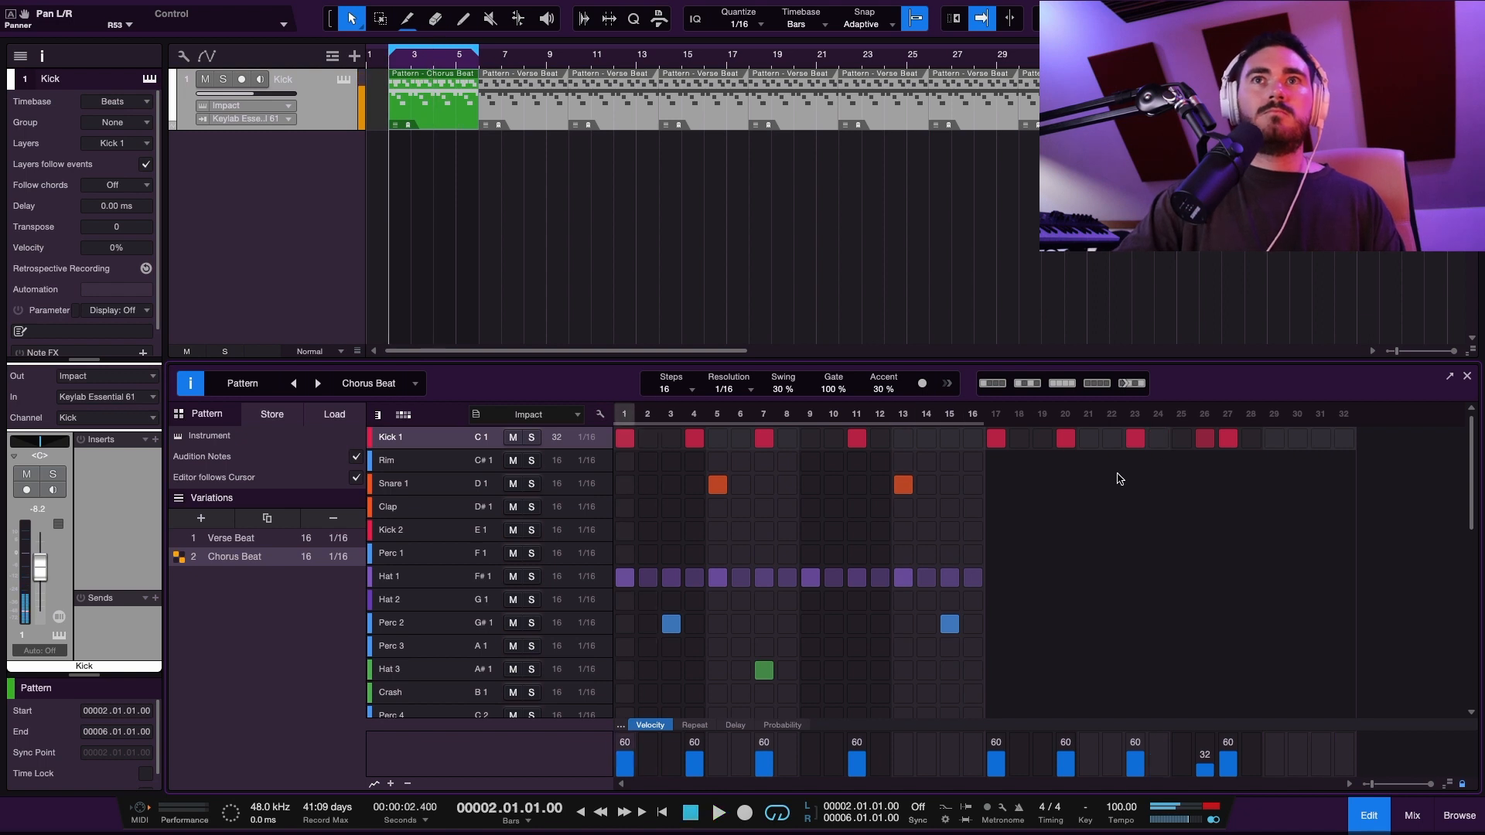
left_click(1343, 438)
left_click(1344, 438)
left_click(1321, 438)
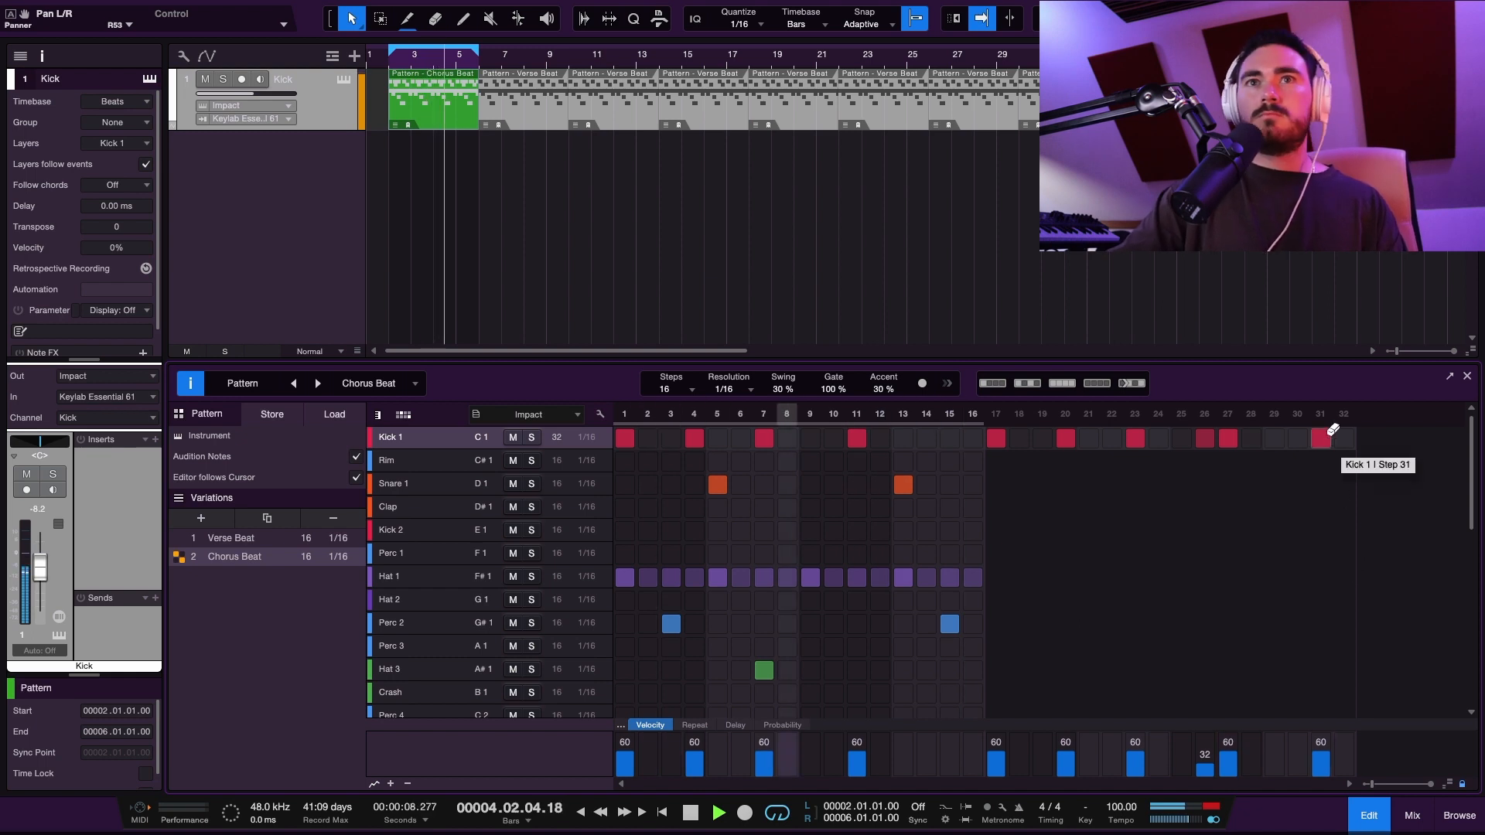
key("space")
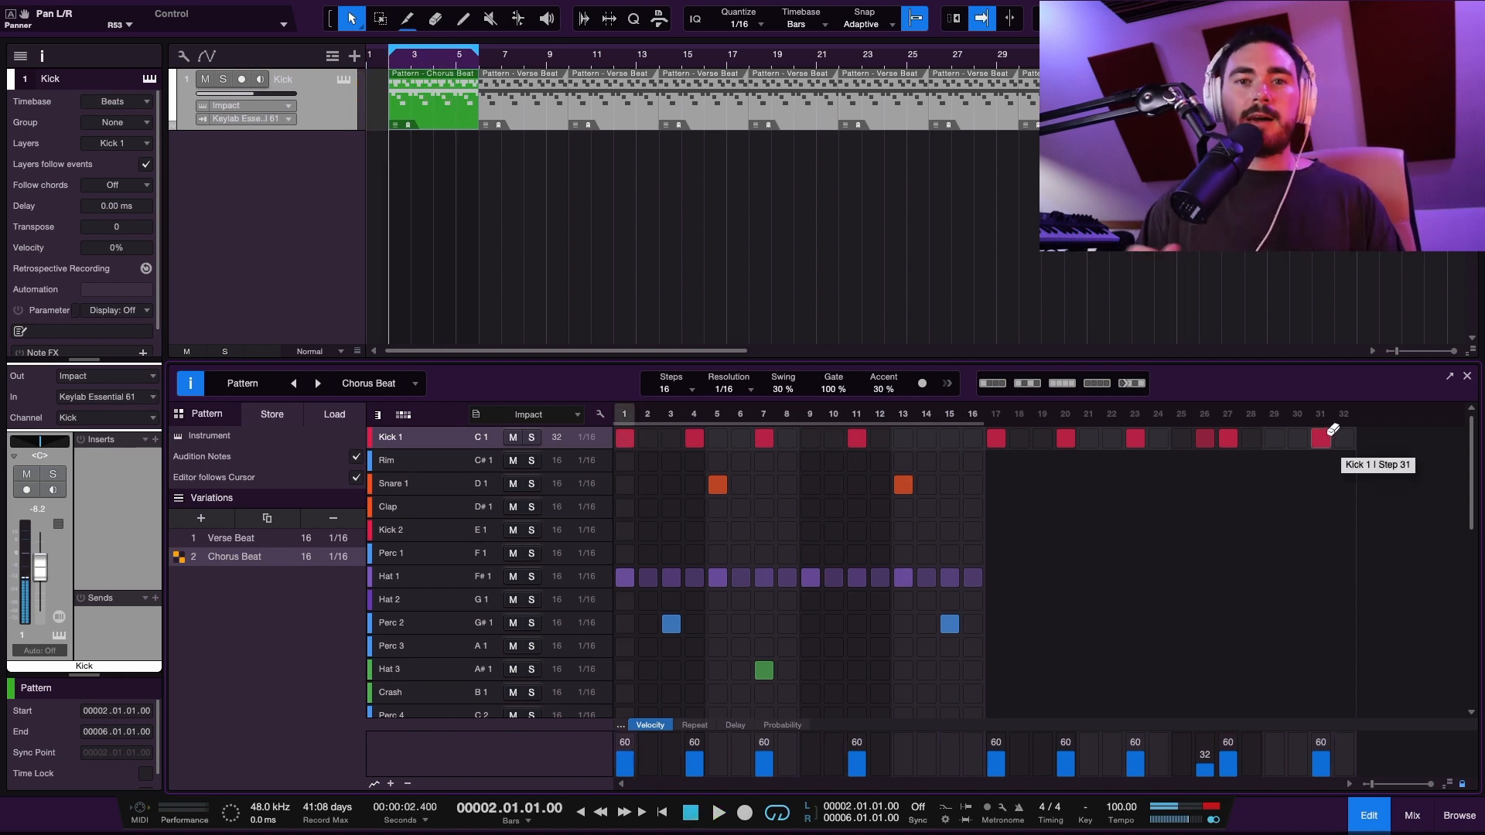
Close the pattern editor to return to the full arrangement.
key("F2")
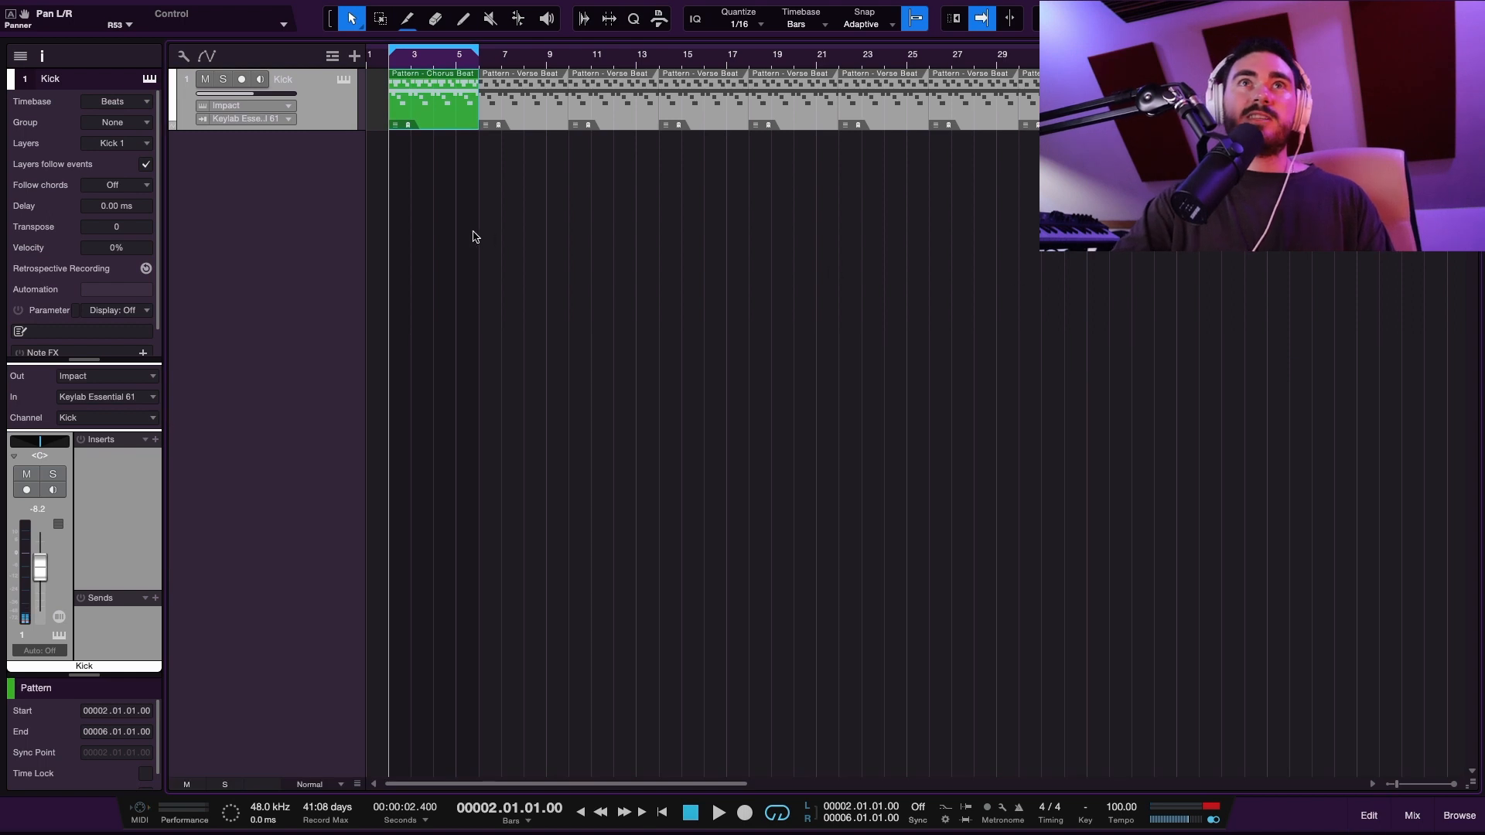
left_click_drag(459, 126, 1172, 88)
left_click_drag(1284, 108, 451, 90)
left_click_drag(489, 95, 402, 99)
left_click(519, 286)
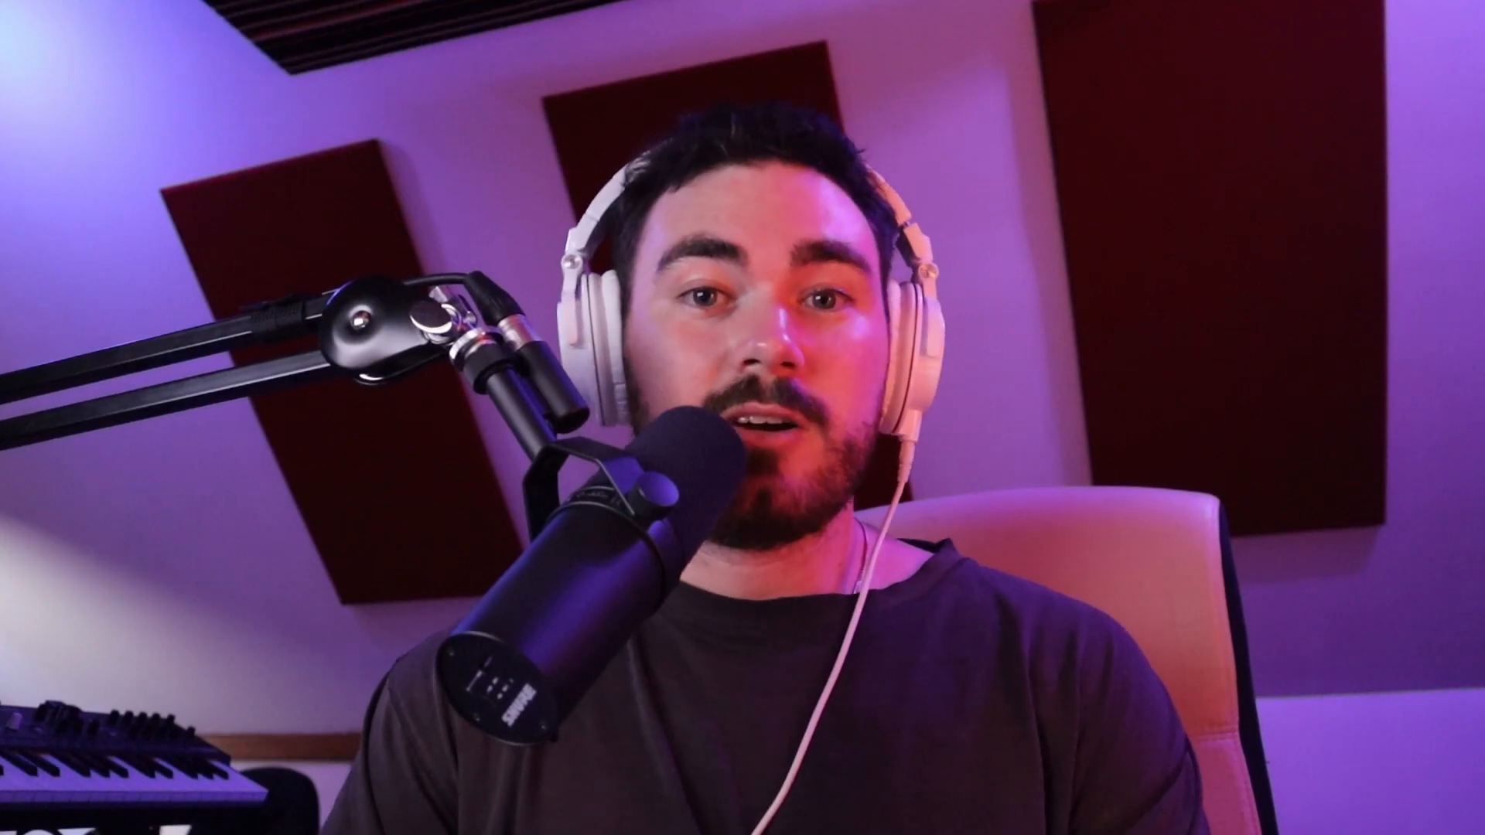